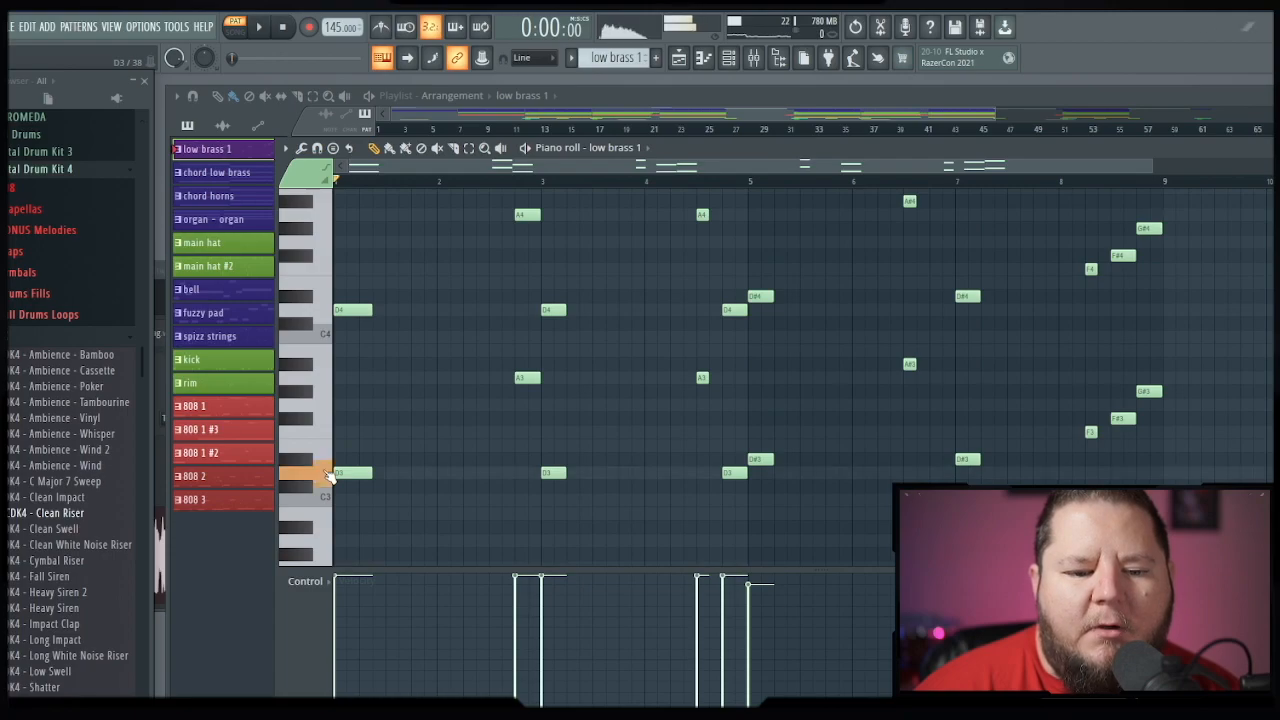
Audition the low brass 1 root note, play its whole eight-bar pattern, and stop playback
{"action": "left_click", "coordinate": [322, 311]}
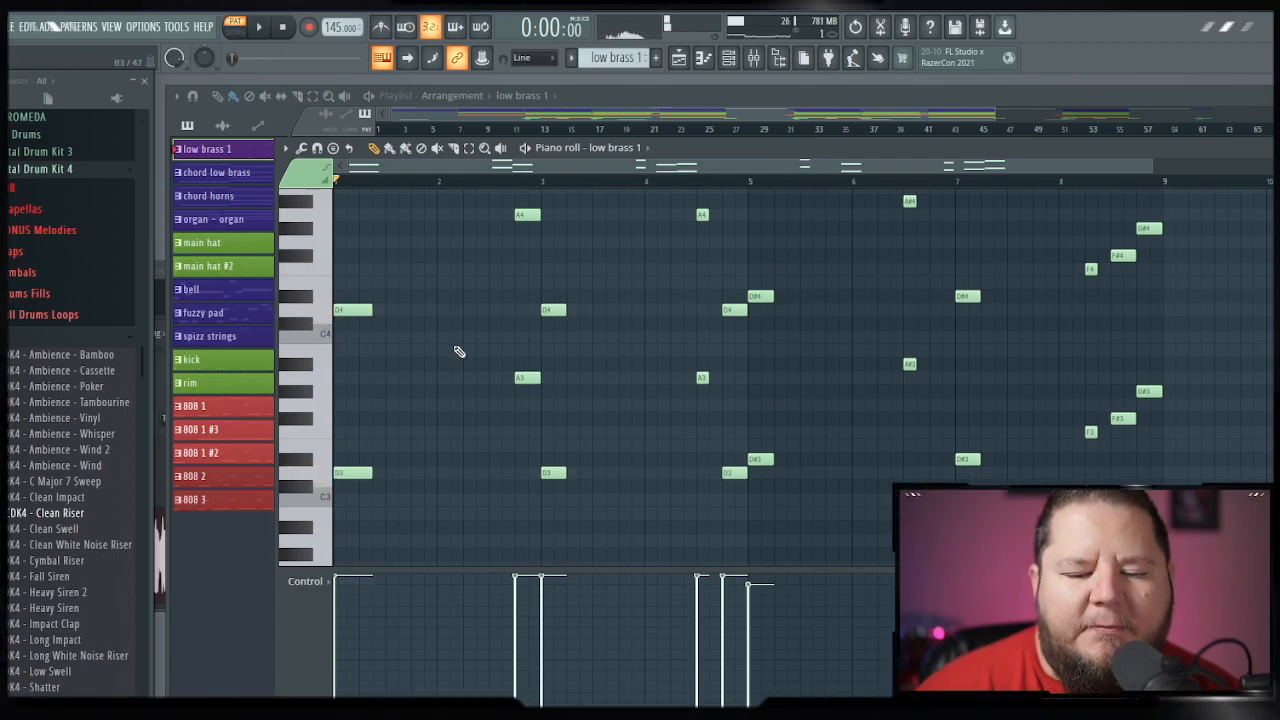
{"action": "scroll", "coordinate": [471, 369], "scroll_direction": "up", "scroll_amount": 1}
{"action": "key", "text": "space"}
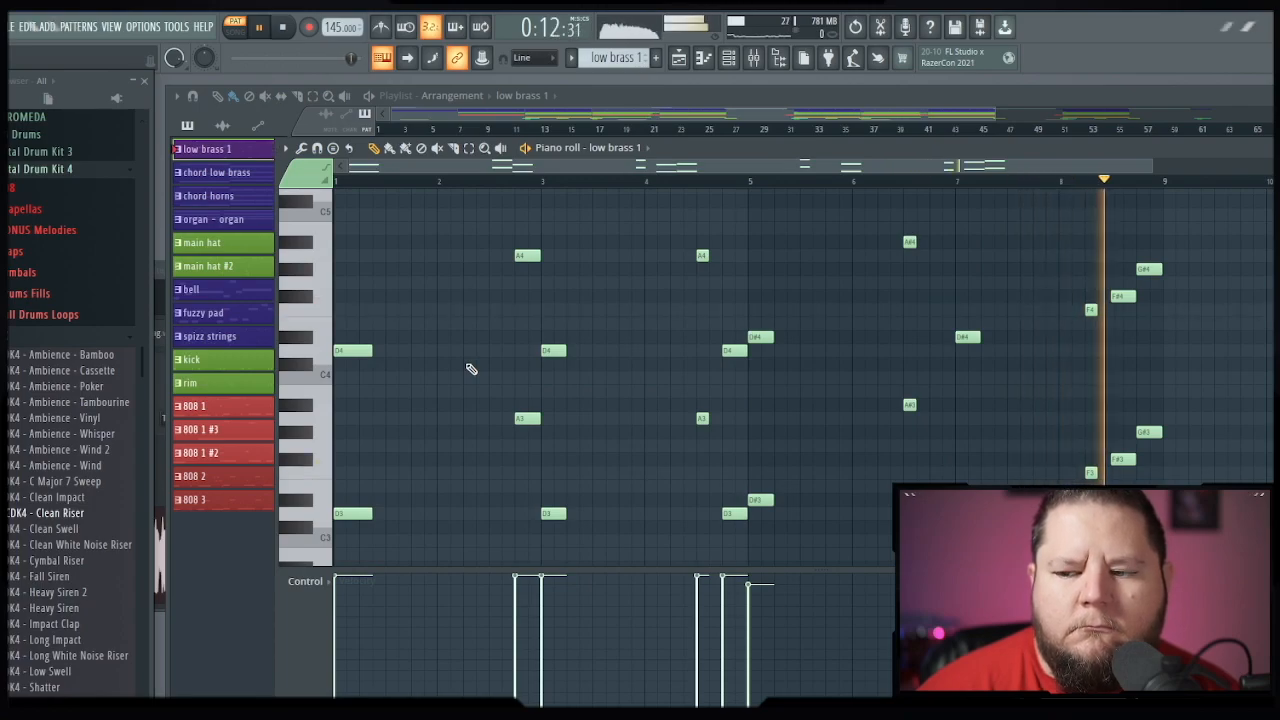
{"action": "key", "text": "space"}
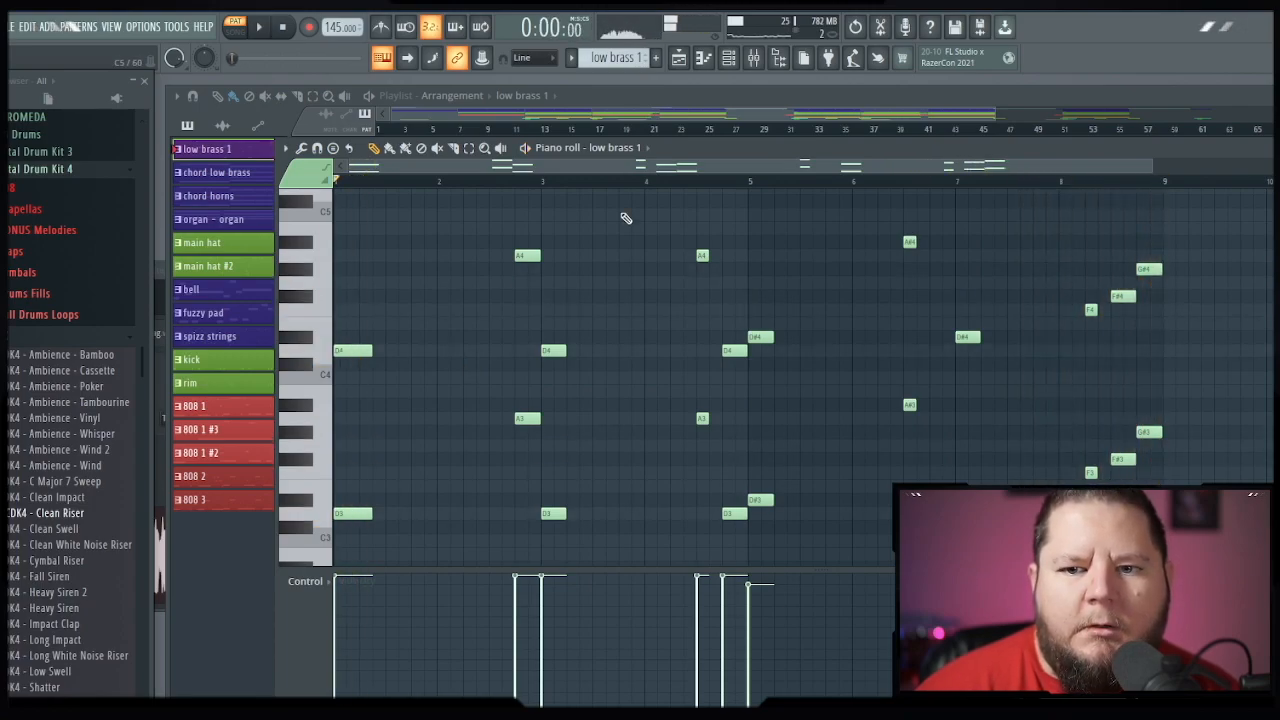
Switch to the chord low brass pattern and display its notes in the piano roll
{"action": "left_click", "coordinate": [729, 58]}
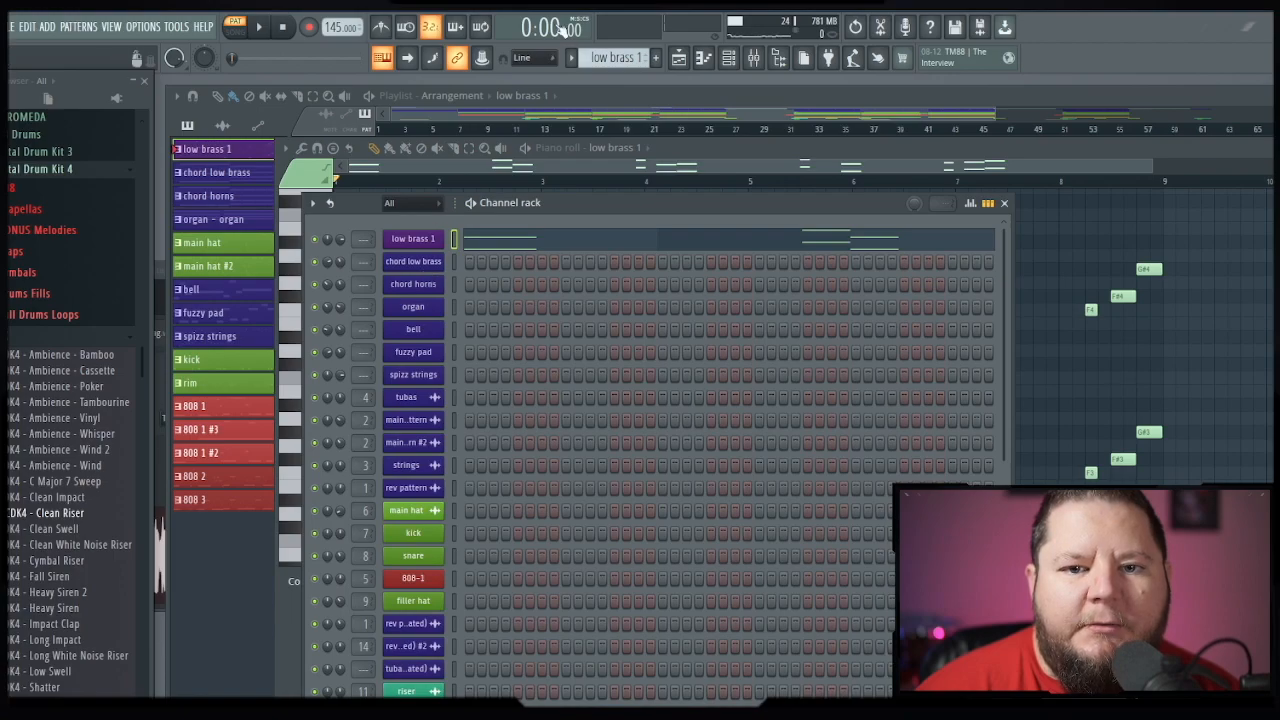
{"action": "left_click", "coordinate": [568, 58]}
{"action": "left_click", "coordinate": [605, 86]}
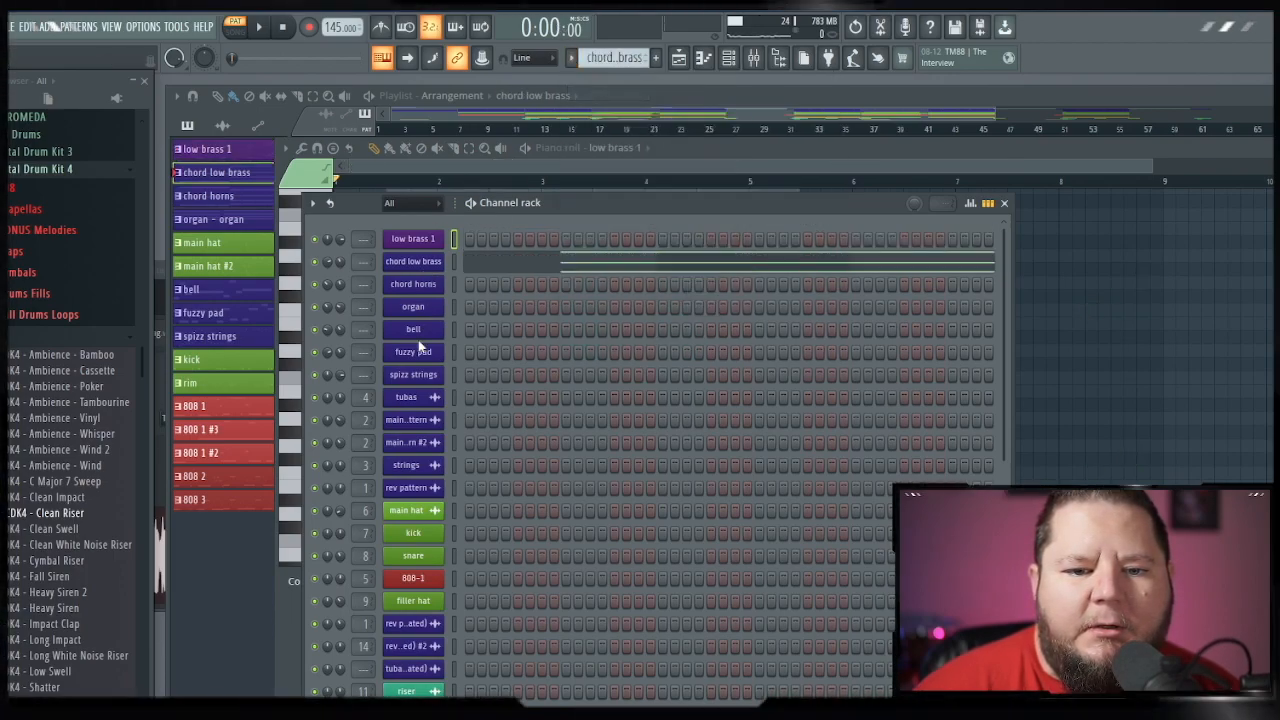
{"action": "left_click", "coordinate": [502, 266]}
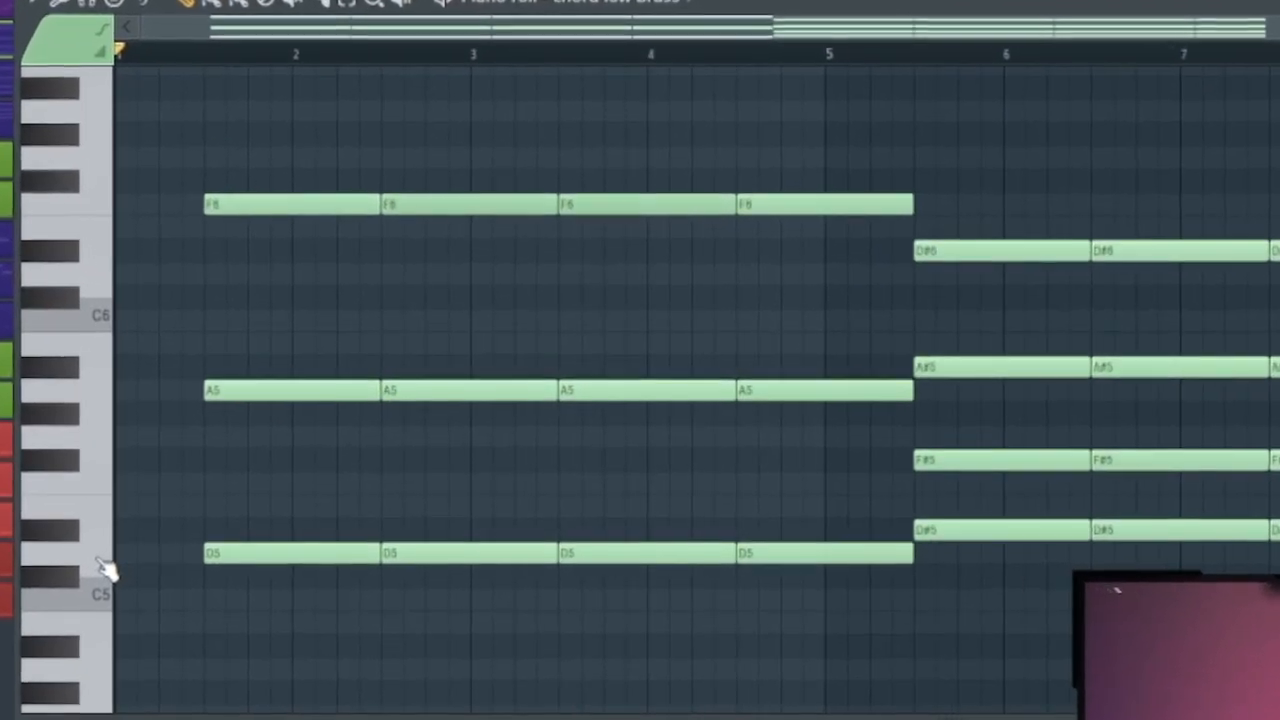
Audition the first low brass chord's notes D5, A5 and F6 one by one on the piano roll keyboard
{"action": "left_click", "coordinate": [328, 480]}
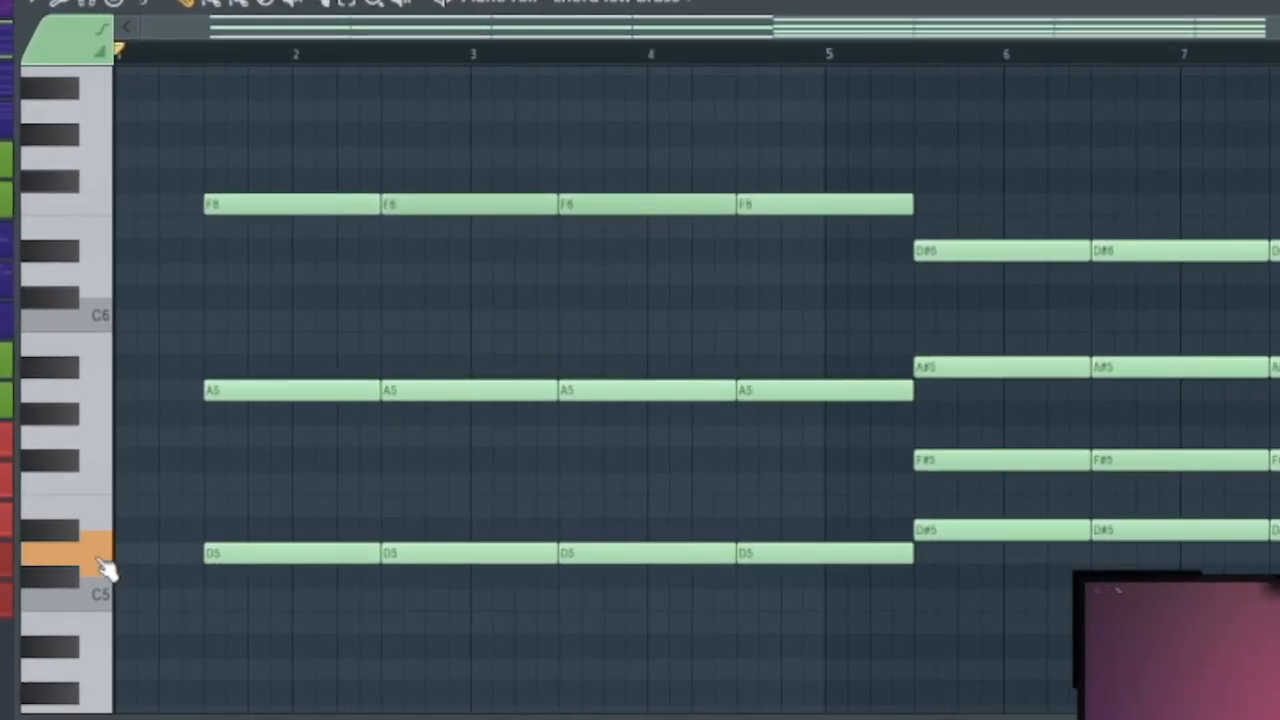
{"action": "left_click", "coordinate": [103, 405]}
{"action": "left_click", "coordinate": [104, 209]}
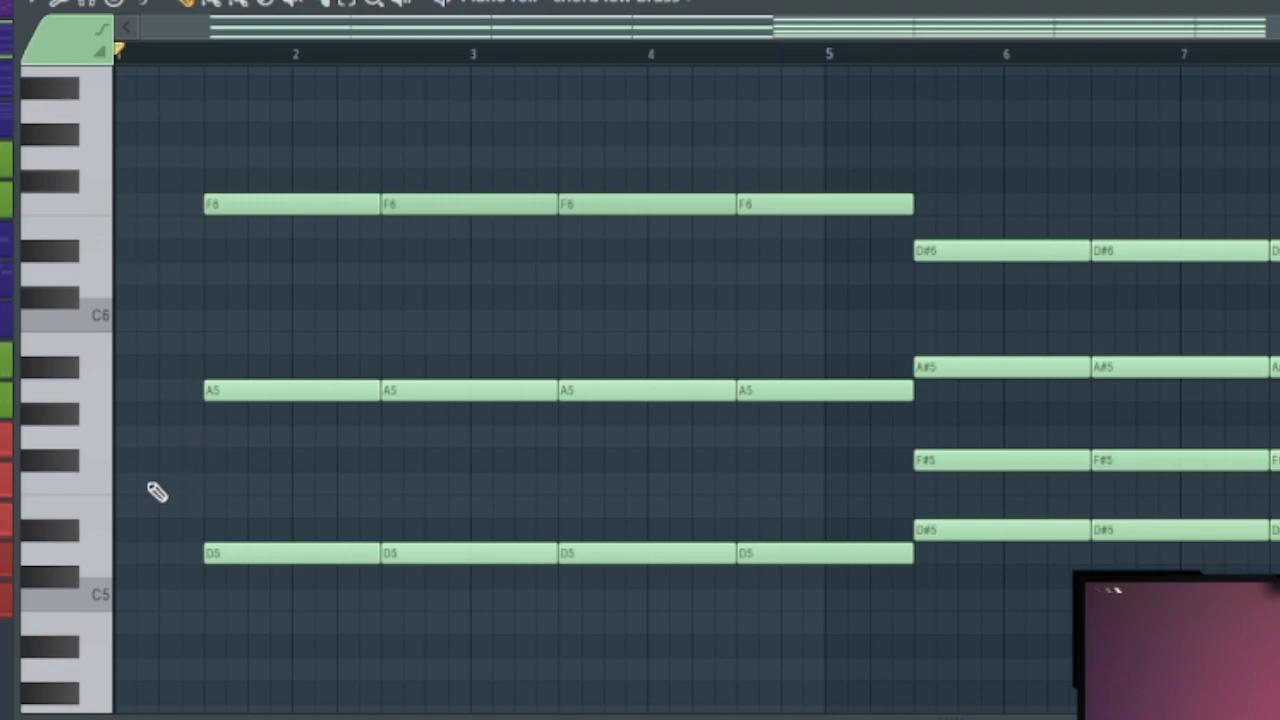
{"action": "left_click", "coordinate": [114, 488]}
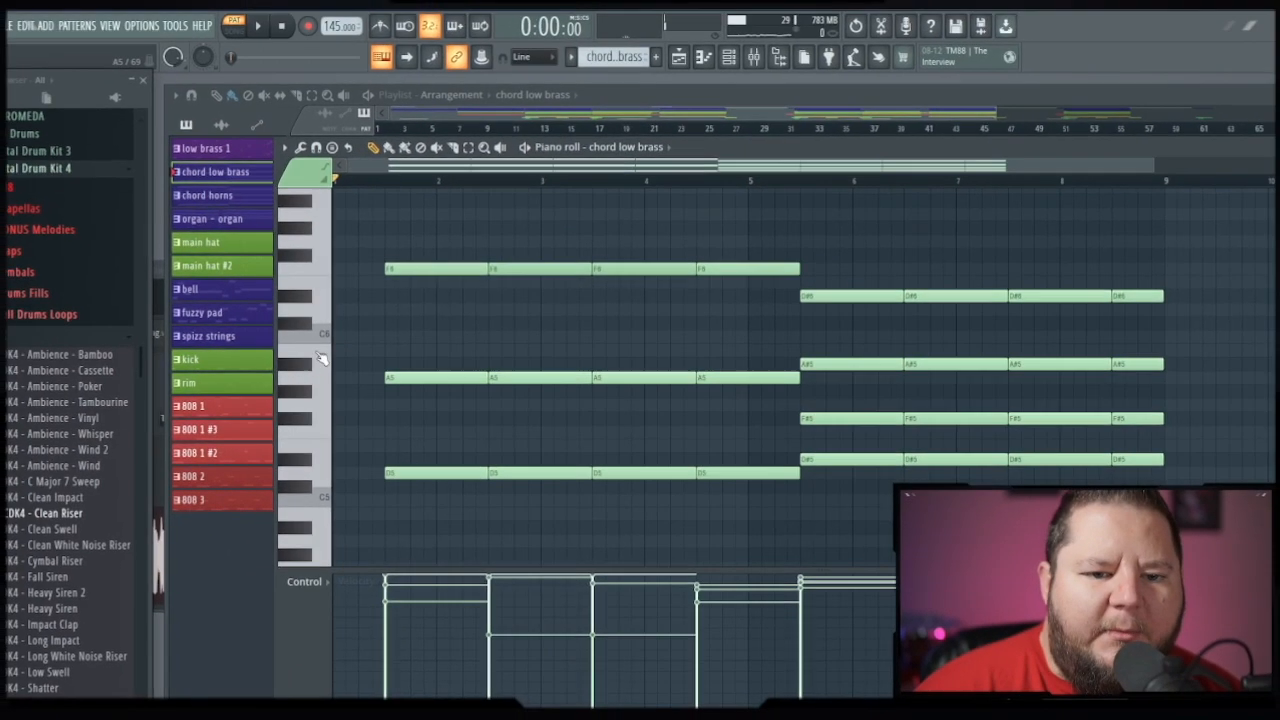
Audition the second low brass chord's notes D#5, F#5, A#5 and D#6 one by one on the piano roll keyboard
{"action": "scroll", "coordinate": [603, 347], "scroll_direction": "right", "scroll_amount": 5}
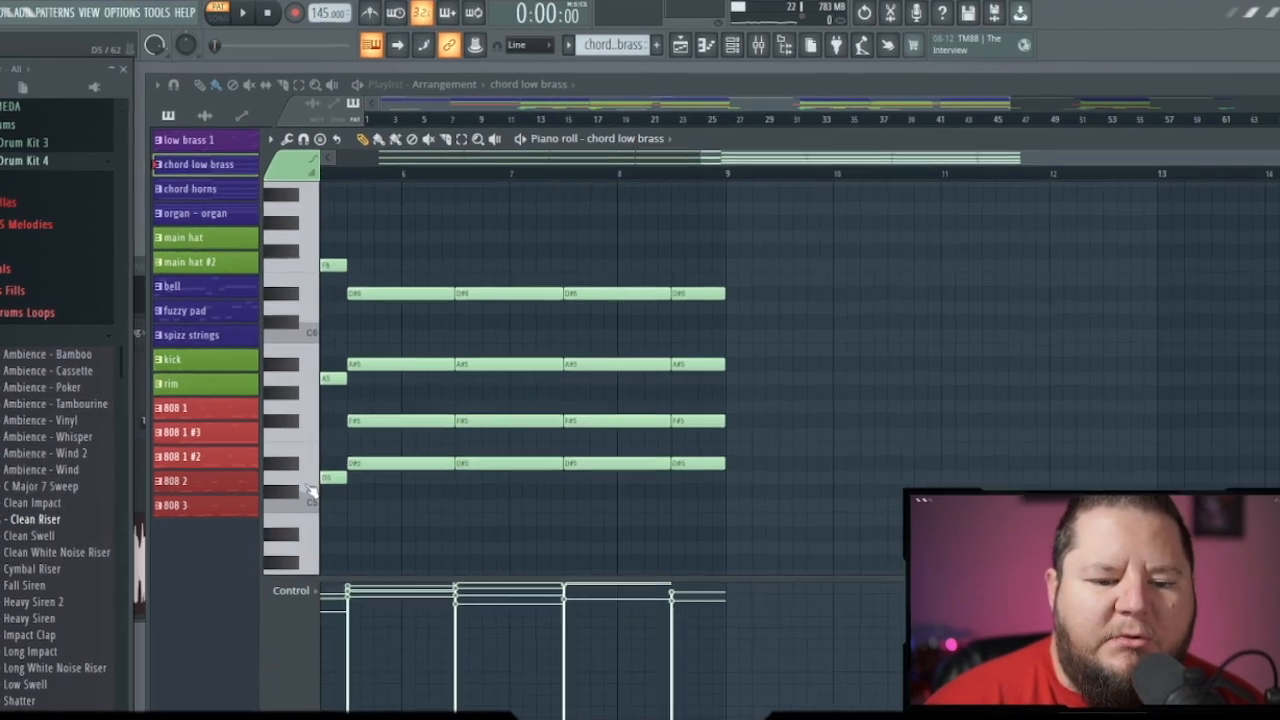
{"action": "left_click", "coordinate": [310, 466]}
{"action": "left_click", "coordinate": [310, 466]}
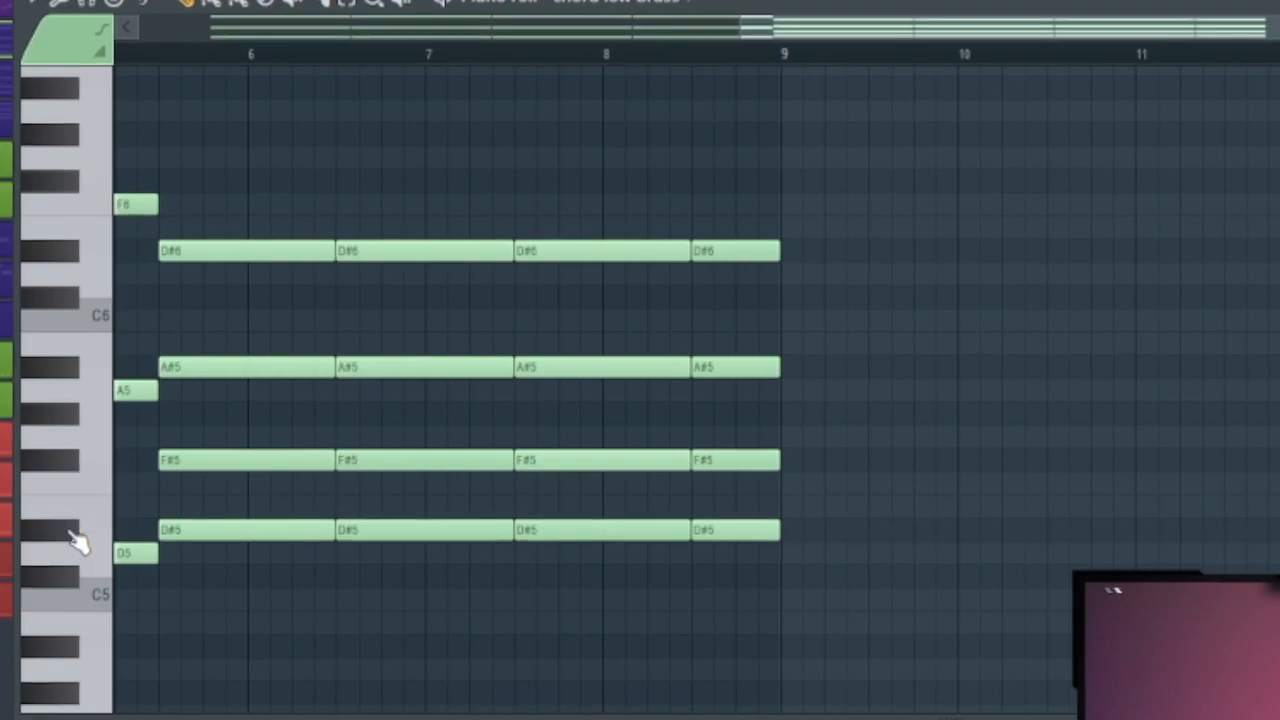
{"action": "left_click", "coordinate": [76, 541]}
{"action": "left_click", "coordinate": [78, 470]}
{"action": "left_click", "coordinate": [86, 374]}
{"action": "left_click", "coordinate": [84, 252]}
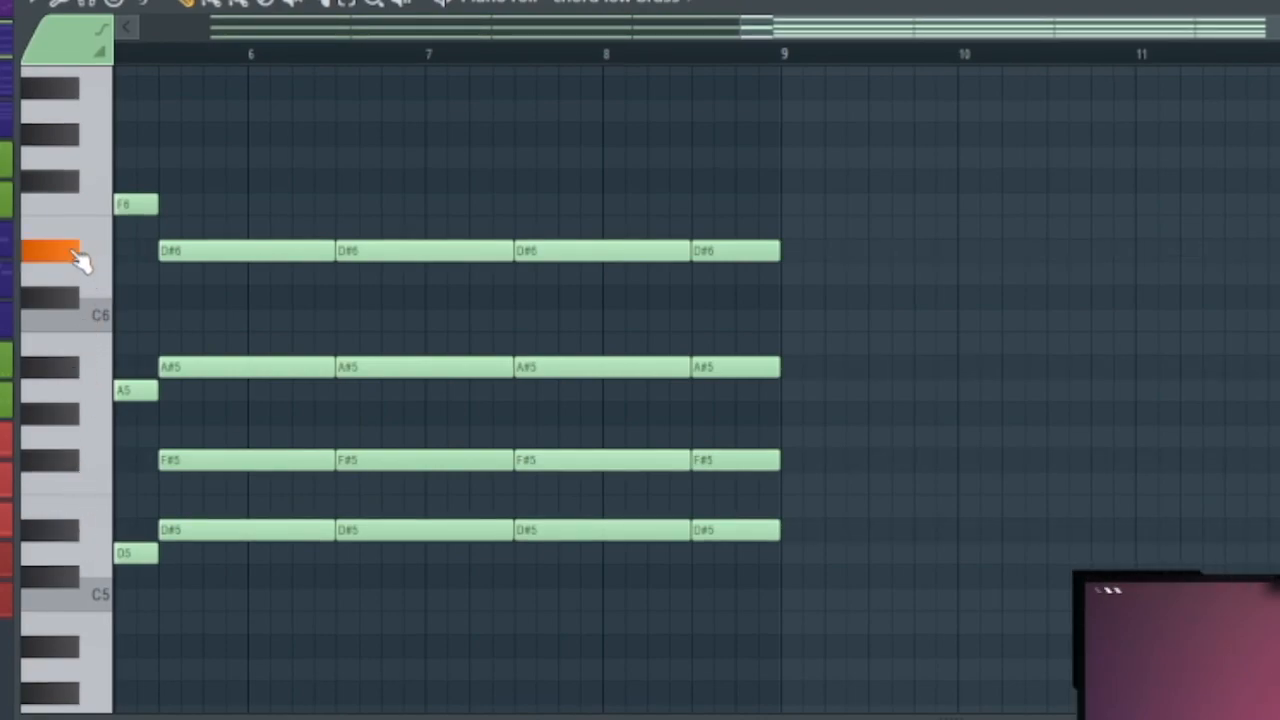
Return to the start of the chord low brass pattern, play it, and stop playback
{"action": "scroll", "coordinate": [233, 326], "scroll_direction": "left", "scroll_amount": 5}
{"action": "scroll", "coordinate": [236, 332], "scroll_direction": "down", "scroll_amount": 1}
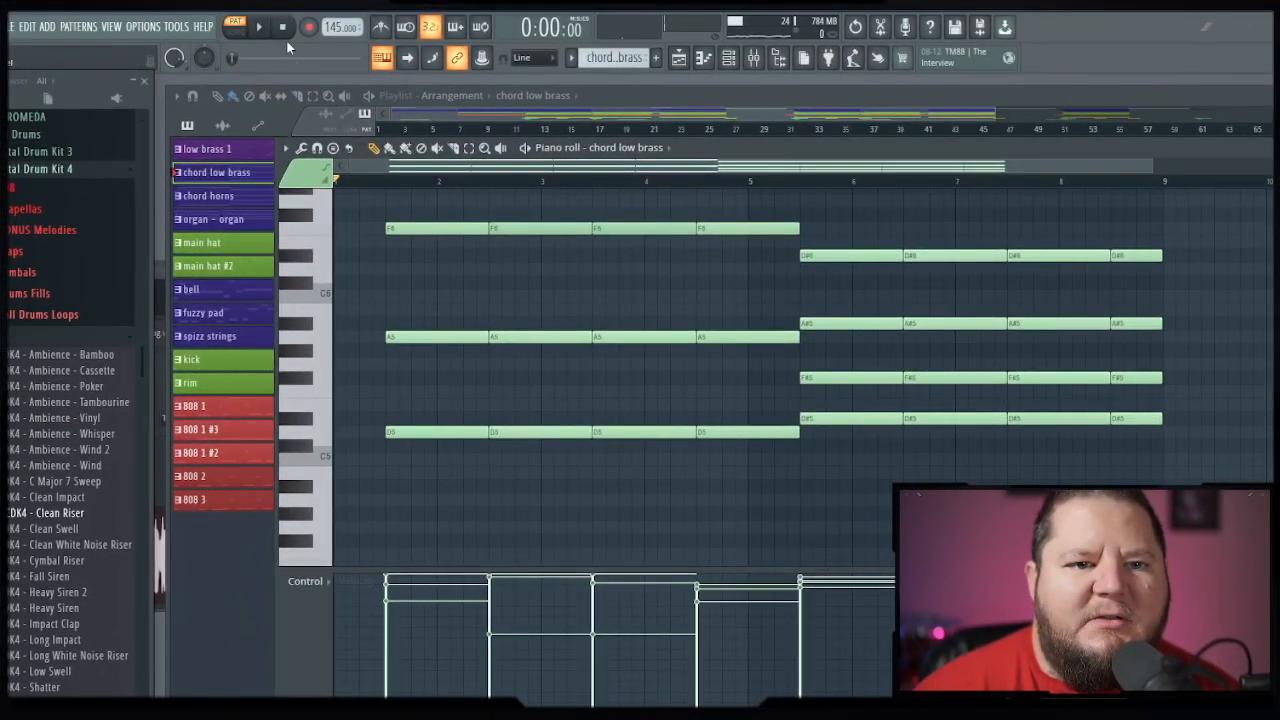
{"action": "key", "text": "space"}
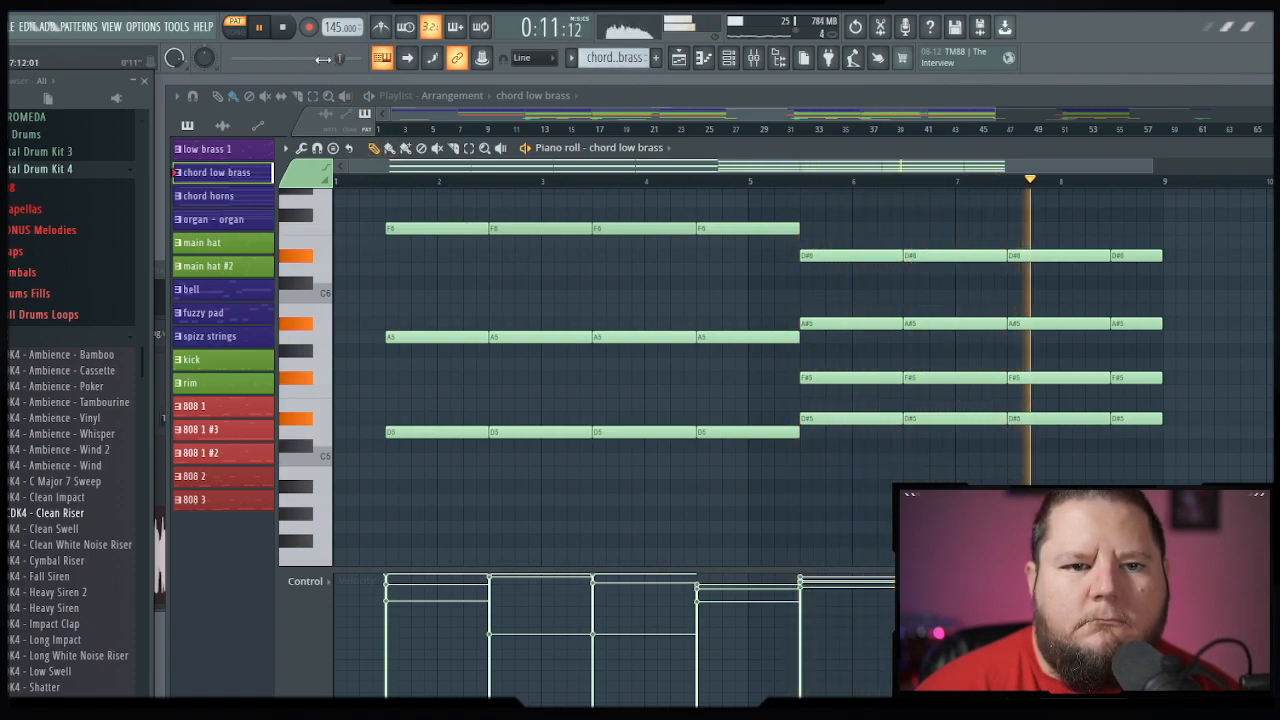
{"action": "left_click", "coordinate": [284, 27]}
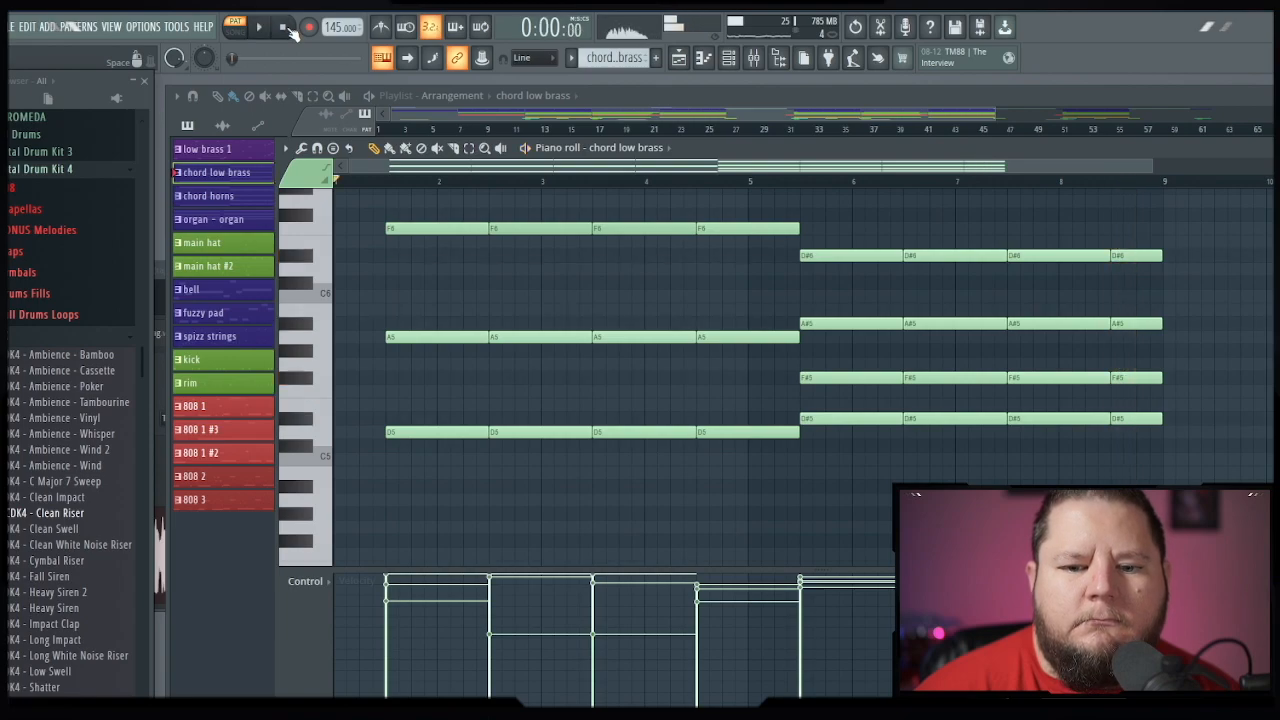
Switch to the chord horns pattern and display its notes in the piano roll
{"action": "left_click", "coordinate": [729, 61]}
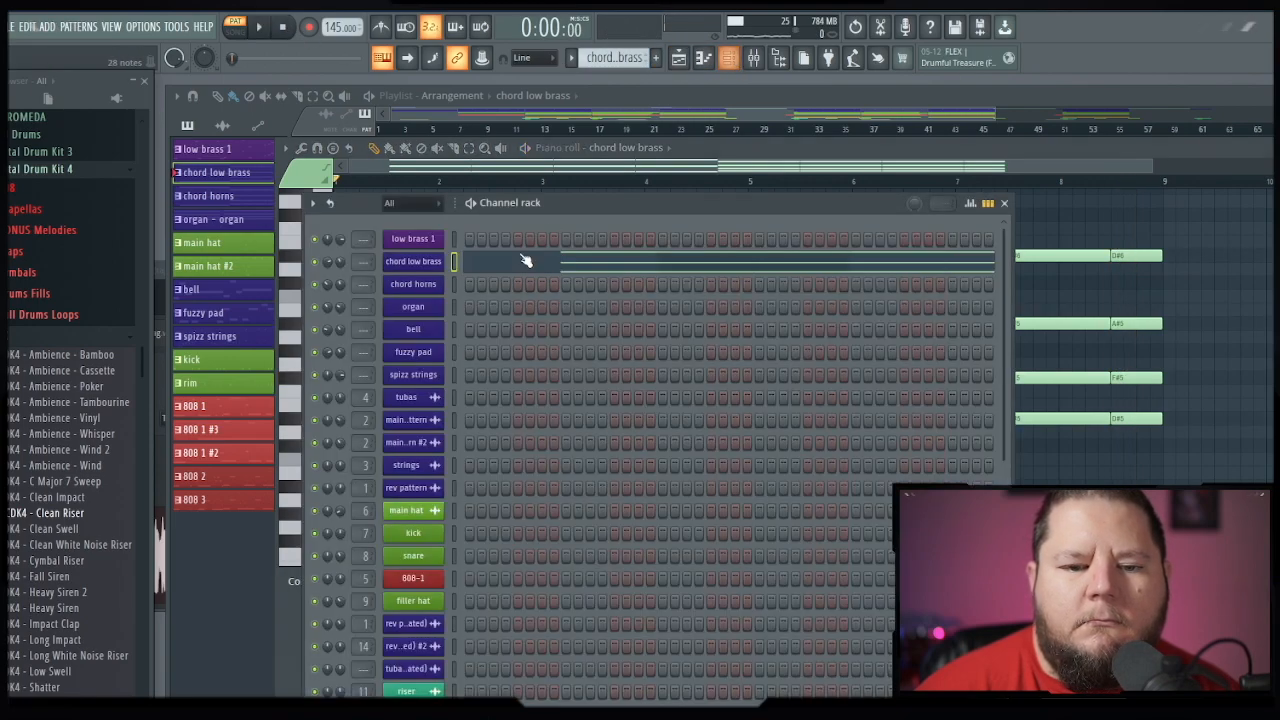
{"action": "key", "text": "KP_Add"}
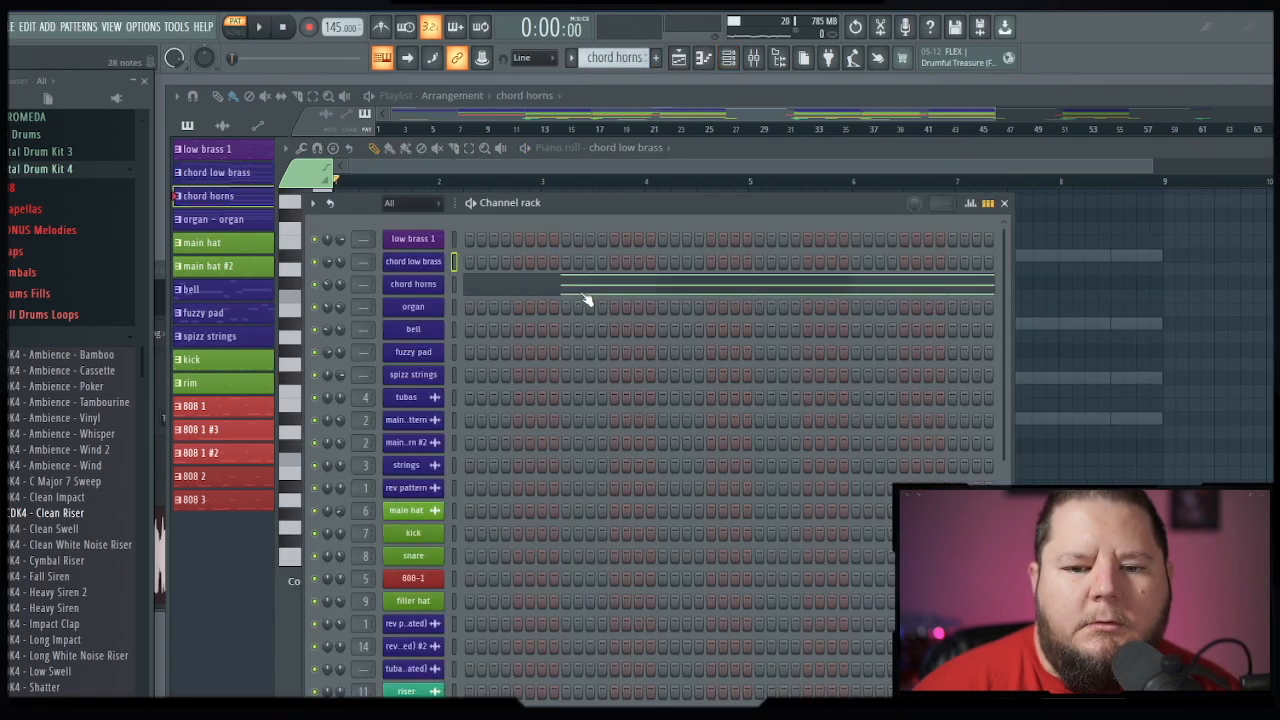
{"action": "left_click", "coordinate": [495, 290]}
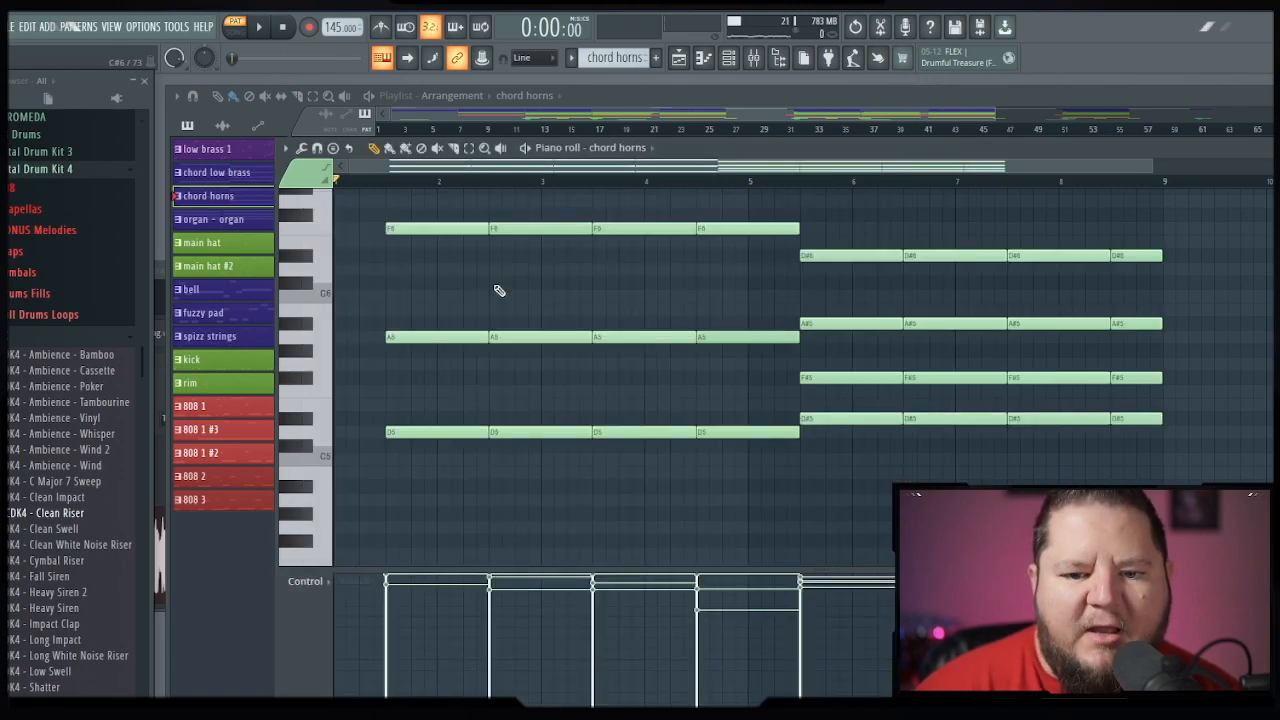
Audition the first horn chord's D5 and F6 notes, play the chord horns pattern, and stop playback
{"action": "left_click", "coordinate": [328, 430]}
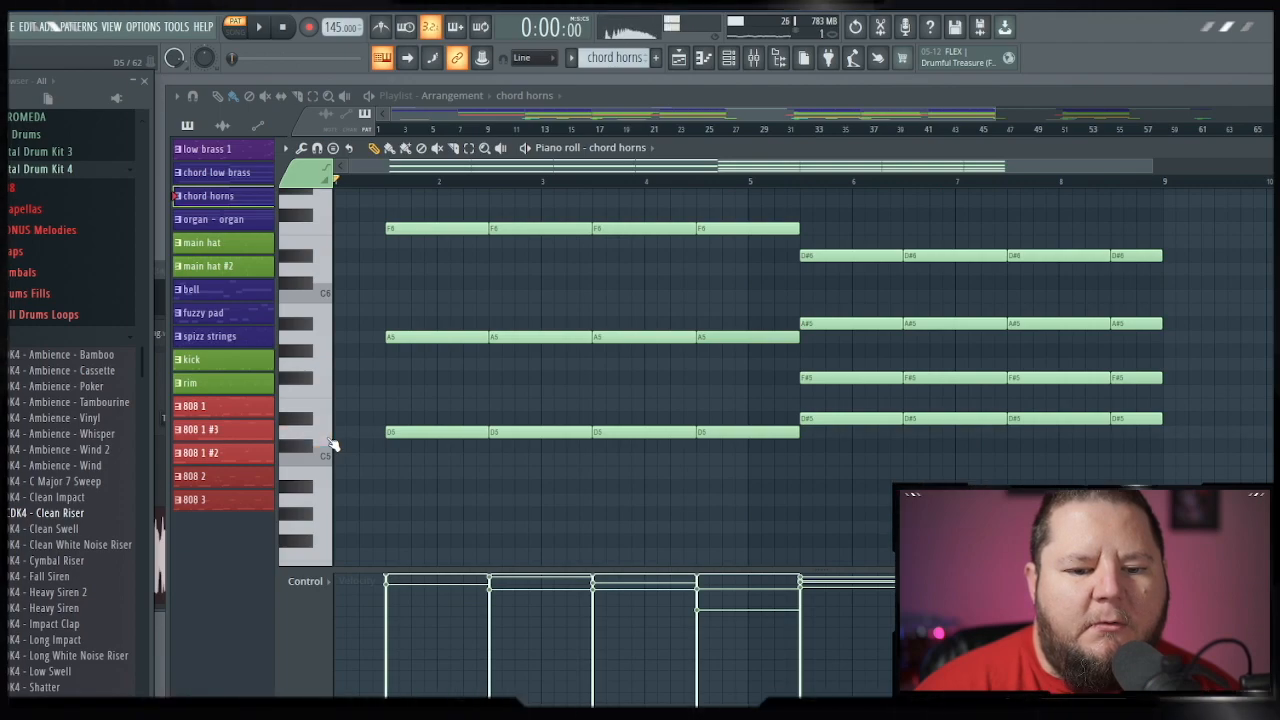
{"action": "left_click", "coordinate": [322, 232]}
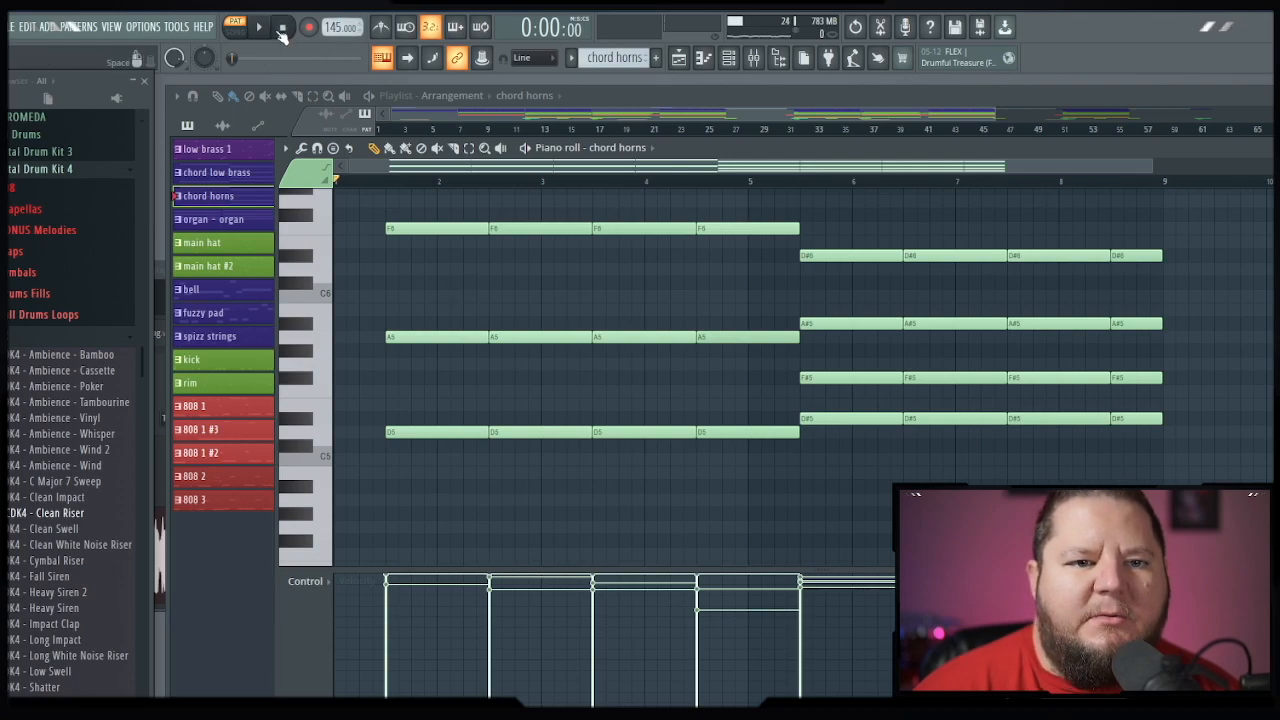
{"action": "left_click", "coordinate": [262, 28]}
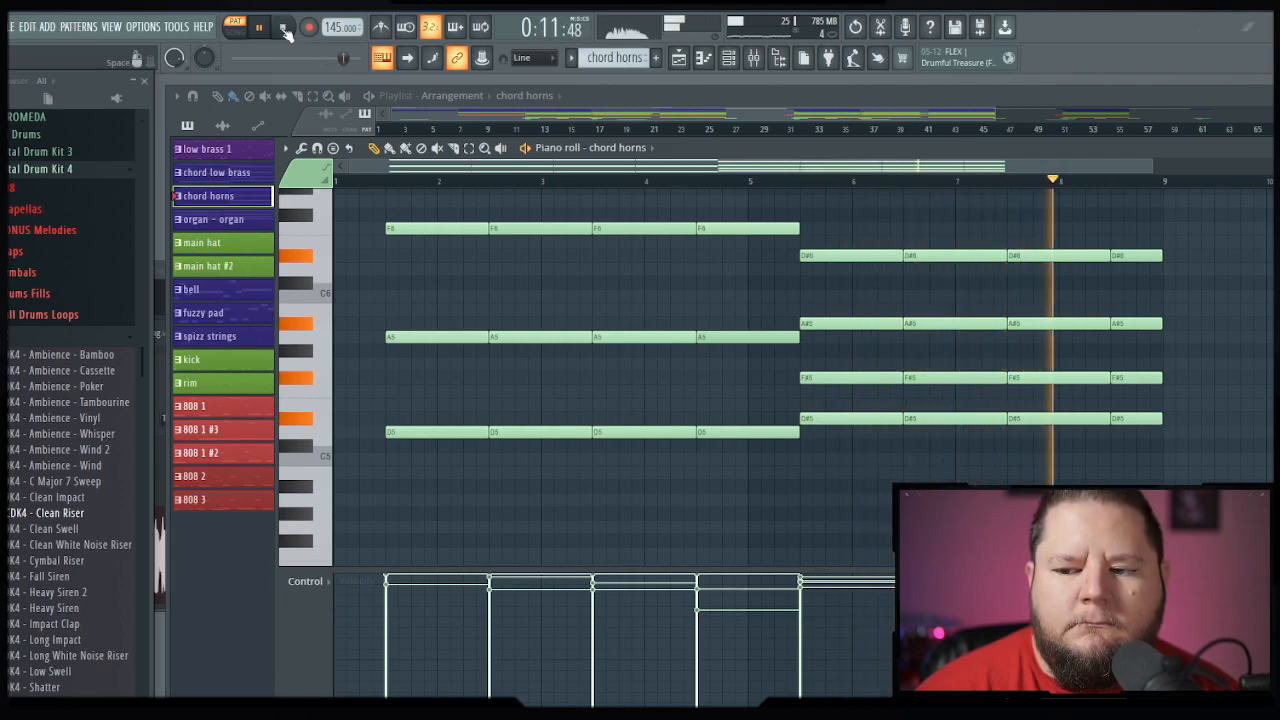
{"action": "left_click", "coordinate": [284, 29]}
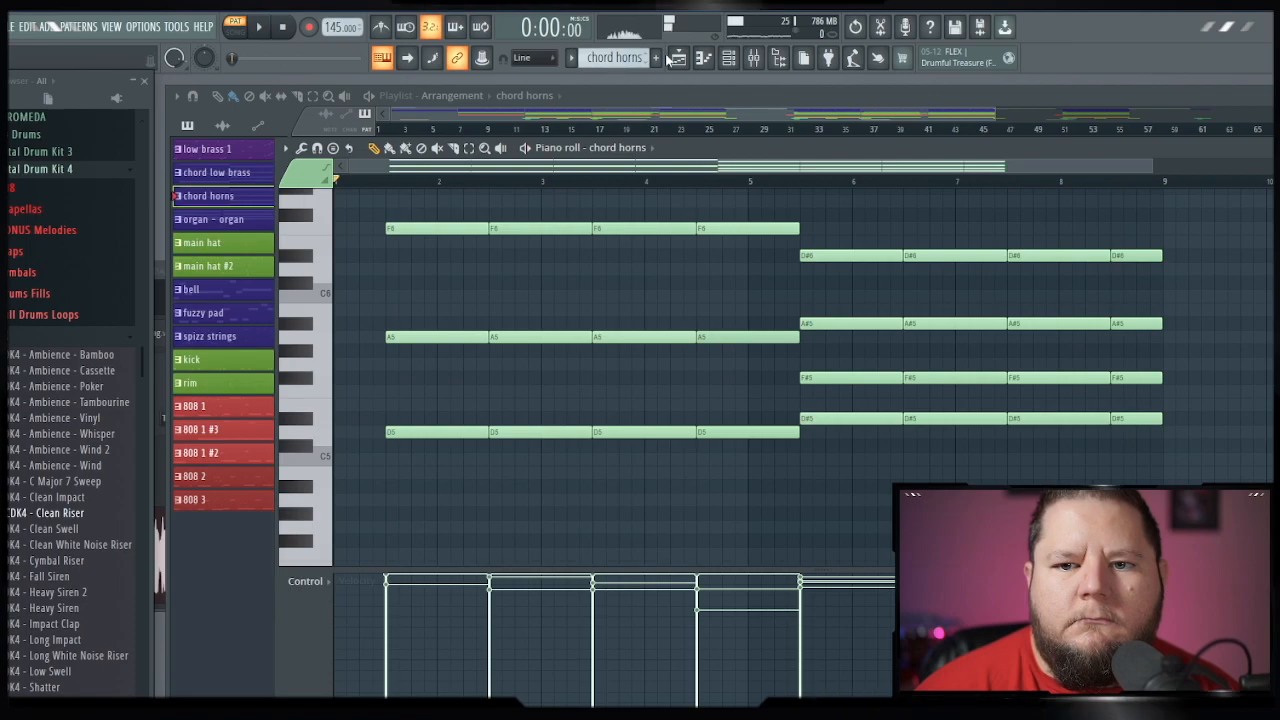
Play the low brass 1, chord low brass and chord horns parts together with the channel rack shown, and stop playback
{"action": "left_click", "coordinate": [753, 58]}
{"action": "left_click", "coordinate": [258, 27]}
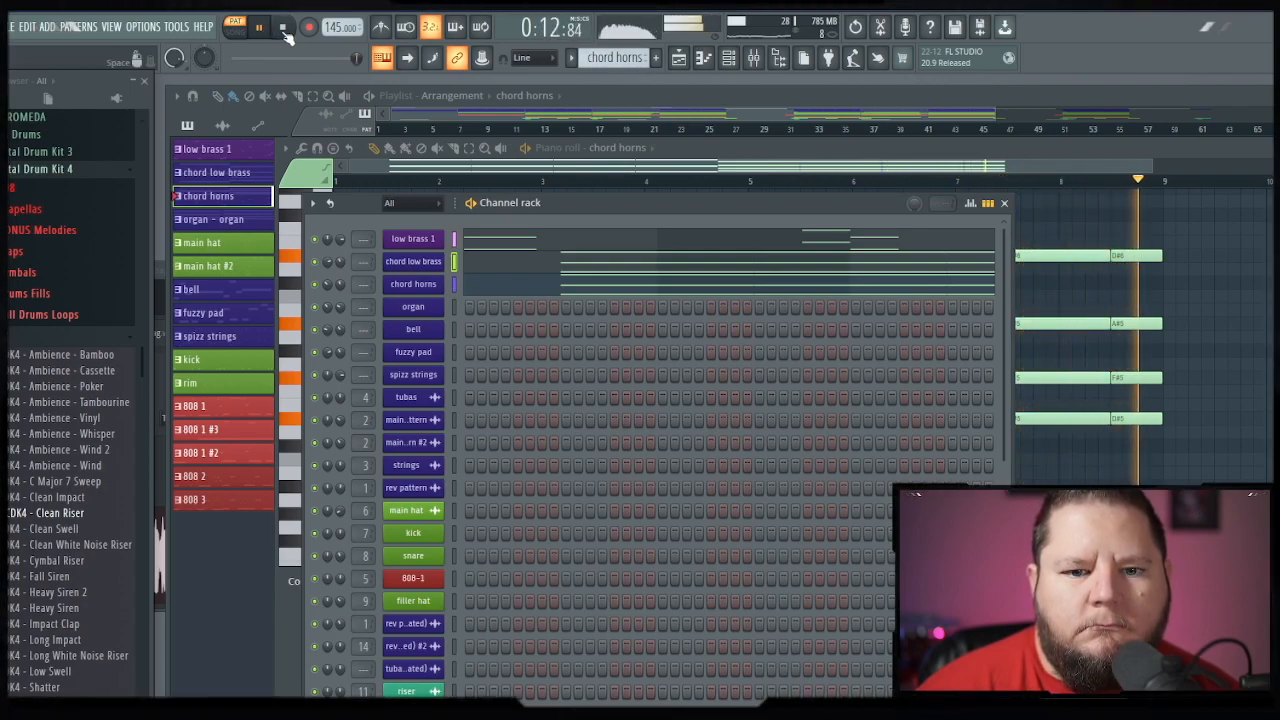
{"action": "left_click", "coordinate": [283, 28]}
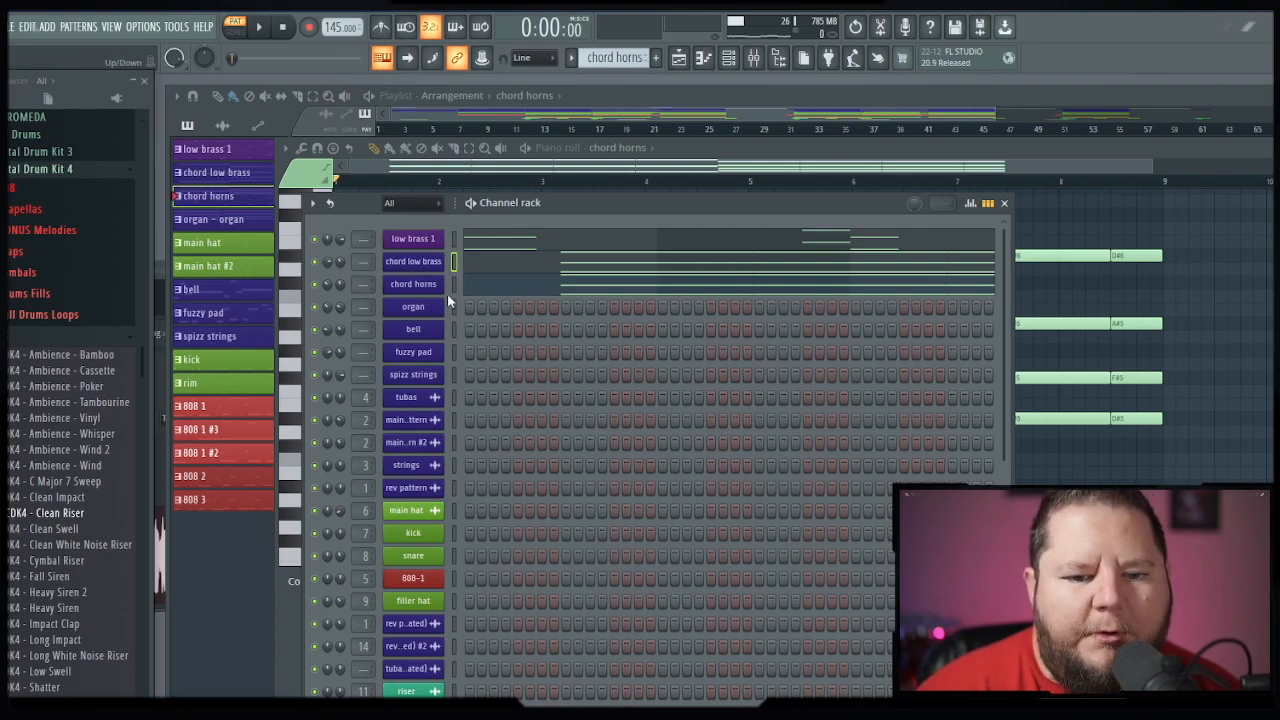
Switch to the organ pattern and show the organ channel's Kontakt instrument with the Hybrid Keys patch
{"action": "left_click", "coordinate": [580, 58]}
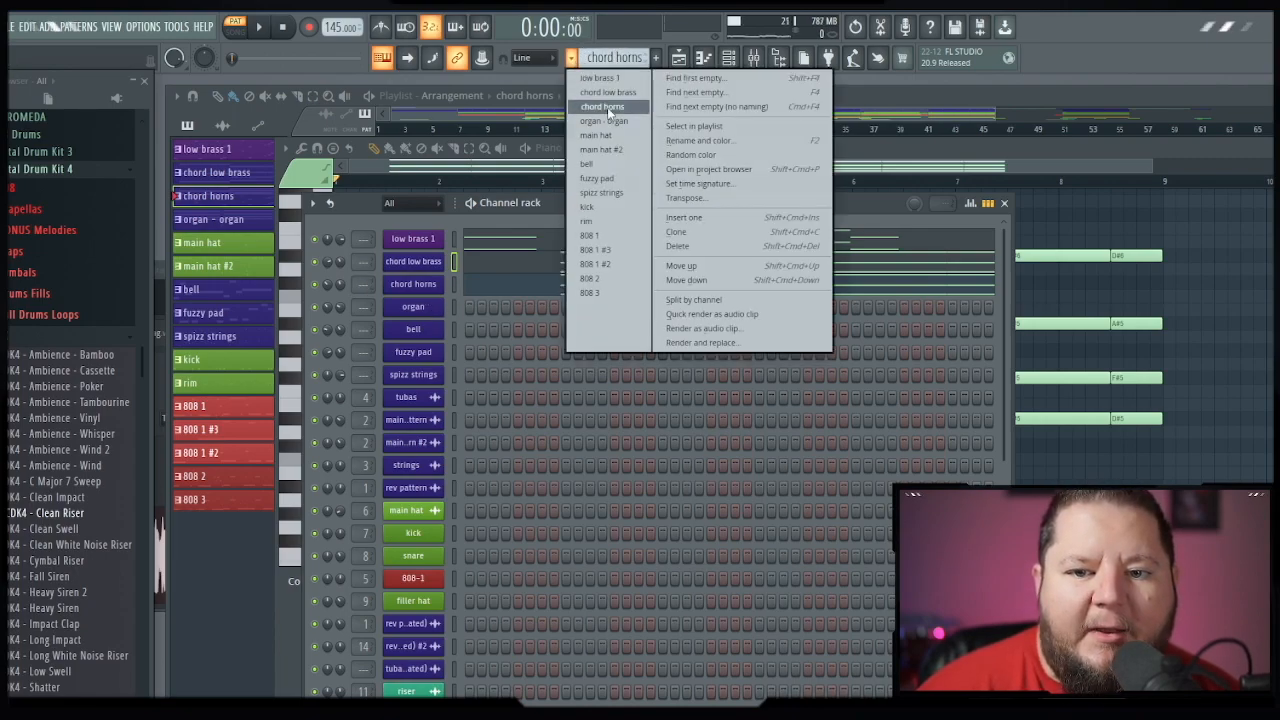
{"action": "left_click", "coordinate": [612, 122]}
{"action": "left_click", "coordinate": [421, 309]}
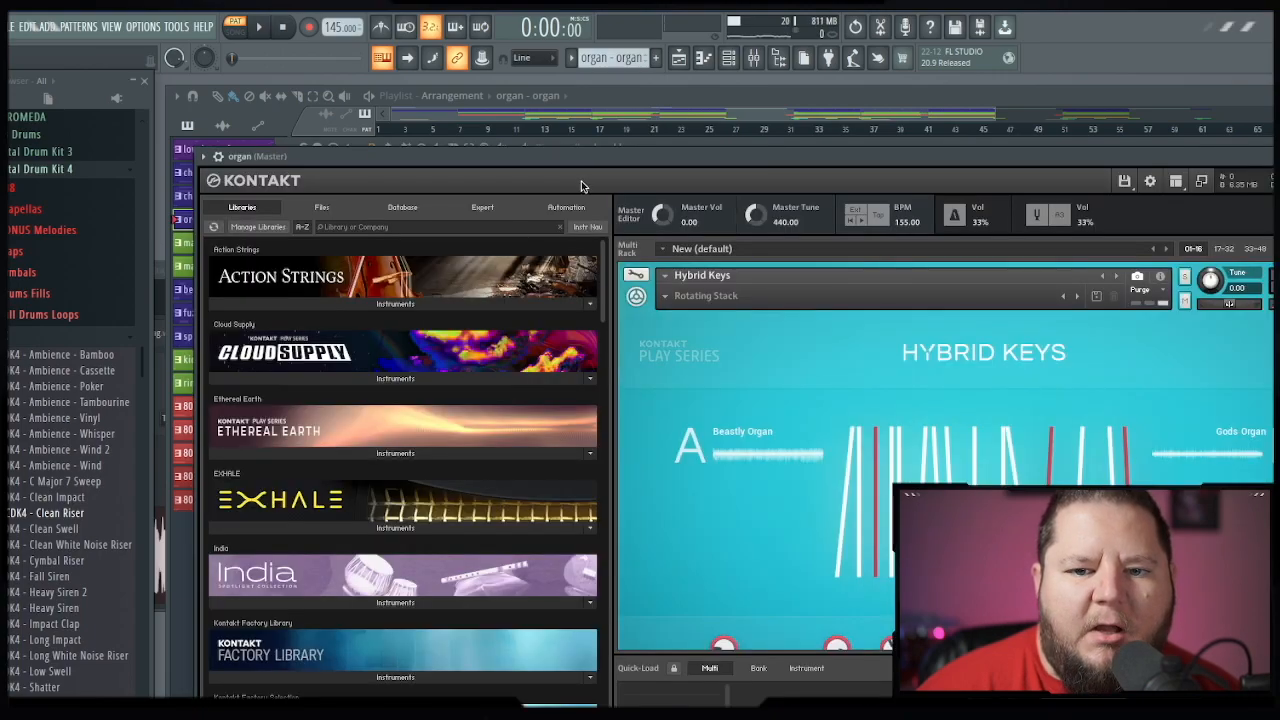
{"action": "left_click_drag", "start_coordinate": [582, 186], "coordinate": [547, 114]}
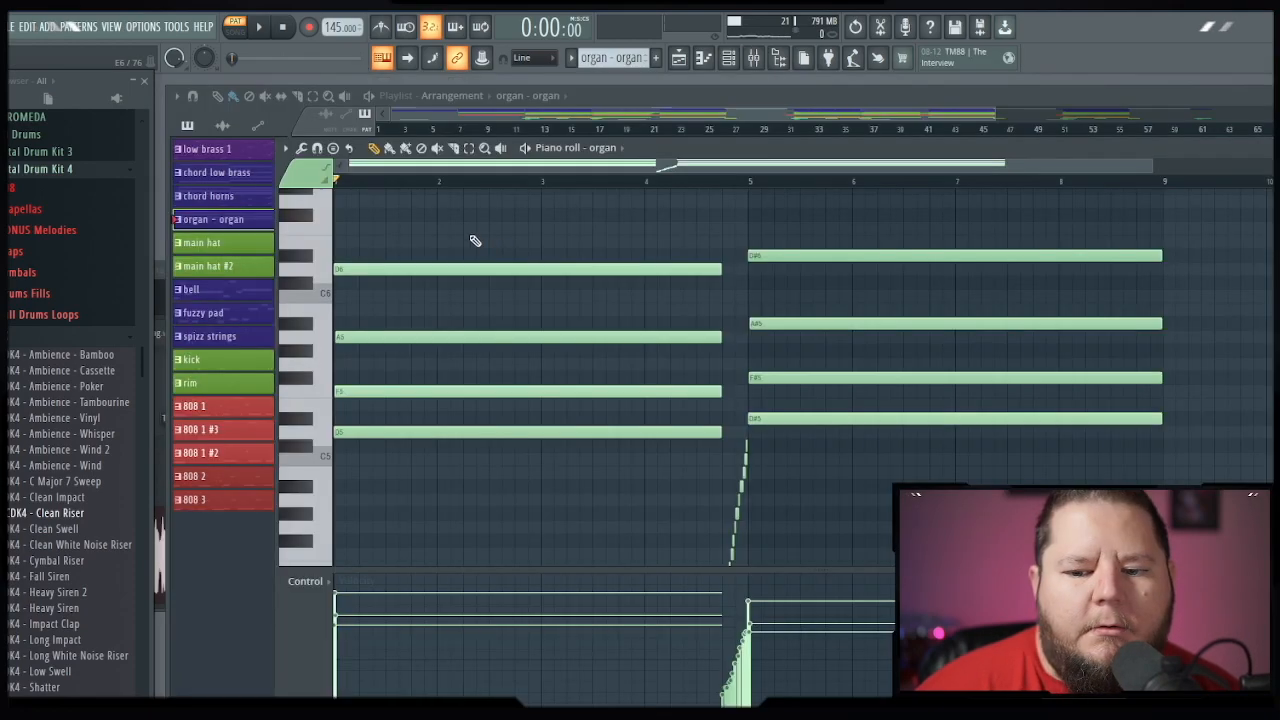
Examine the organ's sustained chords and the ascending run of short notes leading into bar 5
{"action": "scroll", "coordinate": [463, 232], "scroll_direction": "down", "scroll_amount": 2}
{"action": "scroll", "coordinate": [463, 232], "scroll_direction": "down", "scroll_amount": 2}
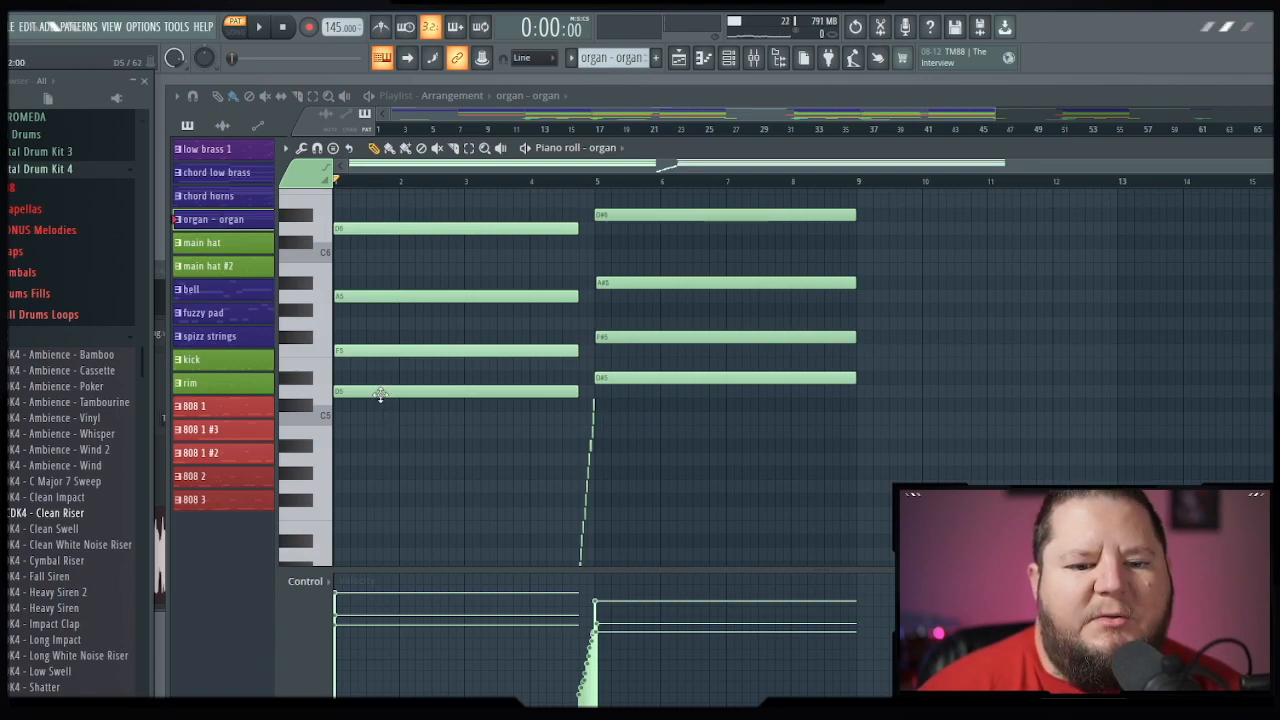
{"action": "scroll", "coordinate": [645, 398], "scroll_direction": "down", "scroll_amount": 8}
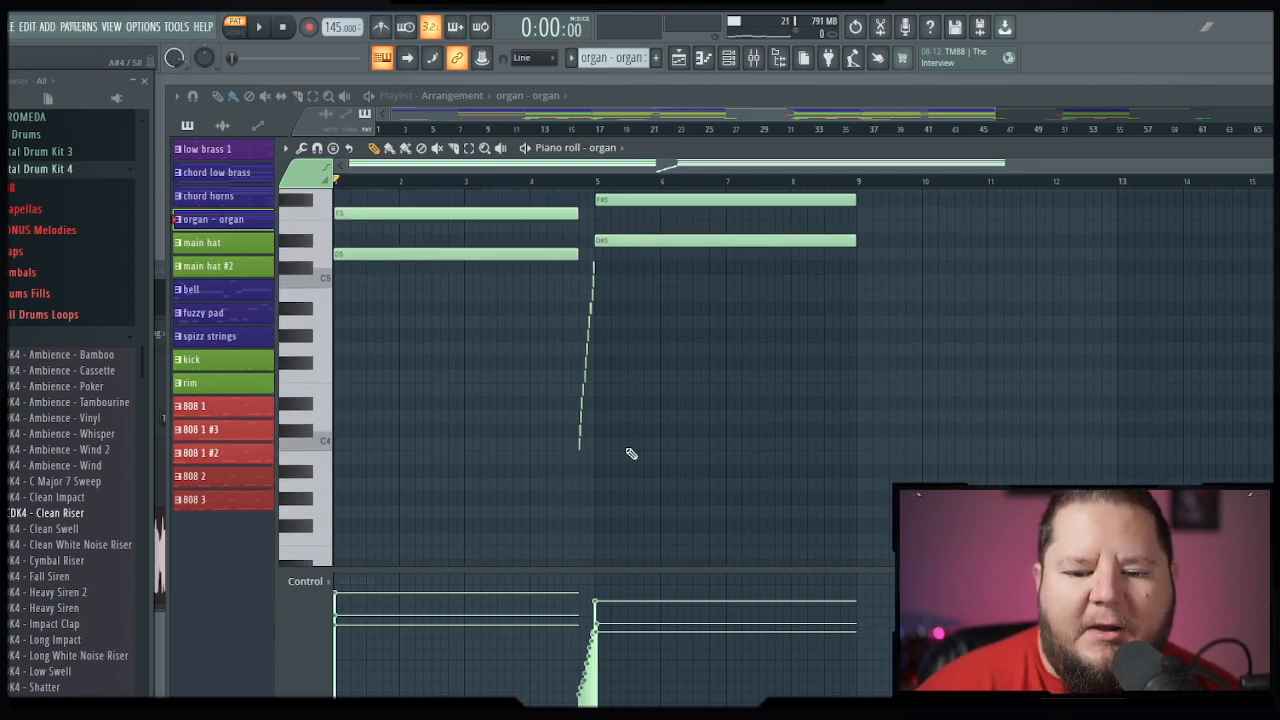
{"action": "scroll", "coordinate": [606, 363], "scroll_direction": "up", "scroll_amount": 3}
{"action": "scroll", "coordinate": [606, 363], "scroll_direction": "up", "scroll_amount": 4}
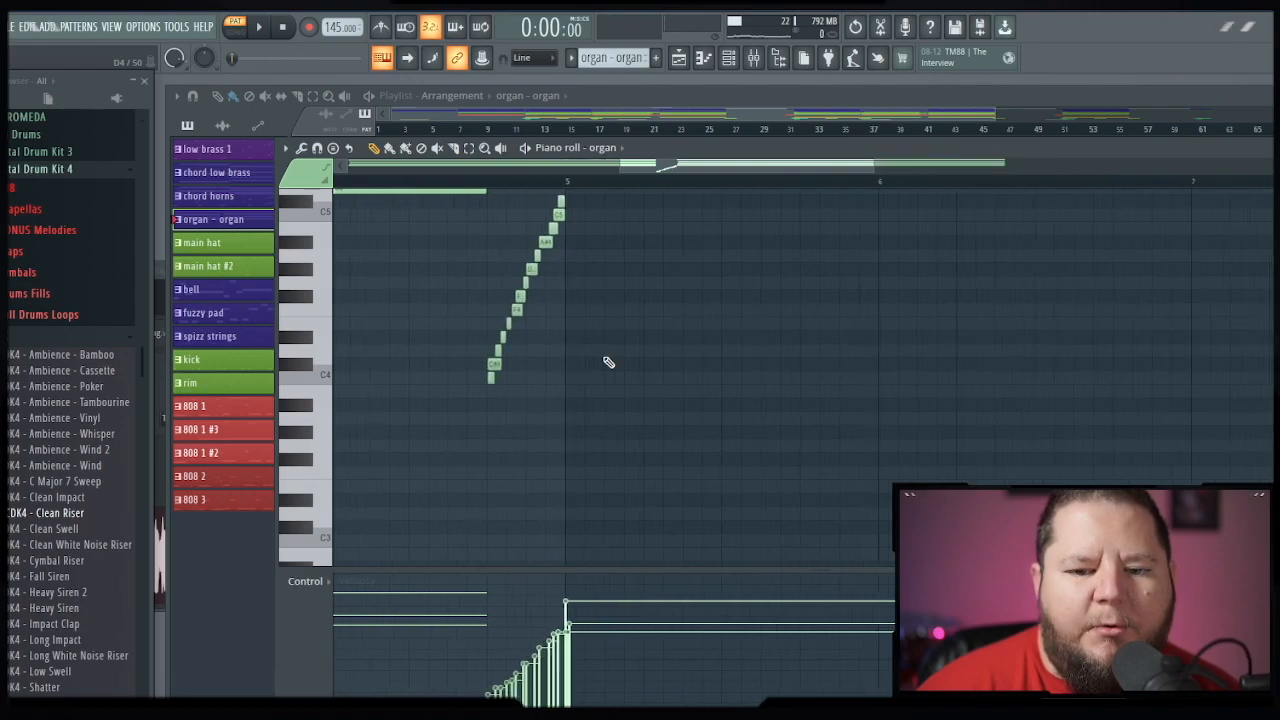
{"action": "scroll", "coordinate": [606, 363], "scroll_direction": "up", "scroll_amount": 1}
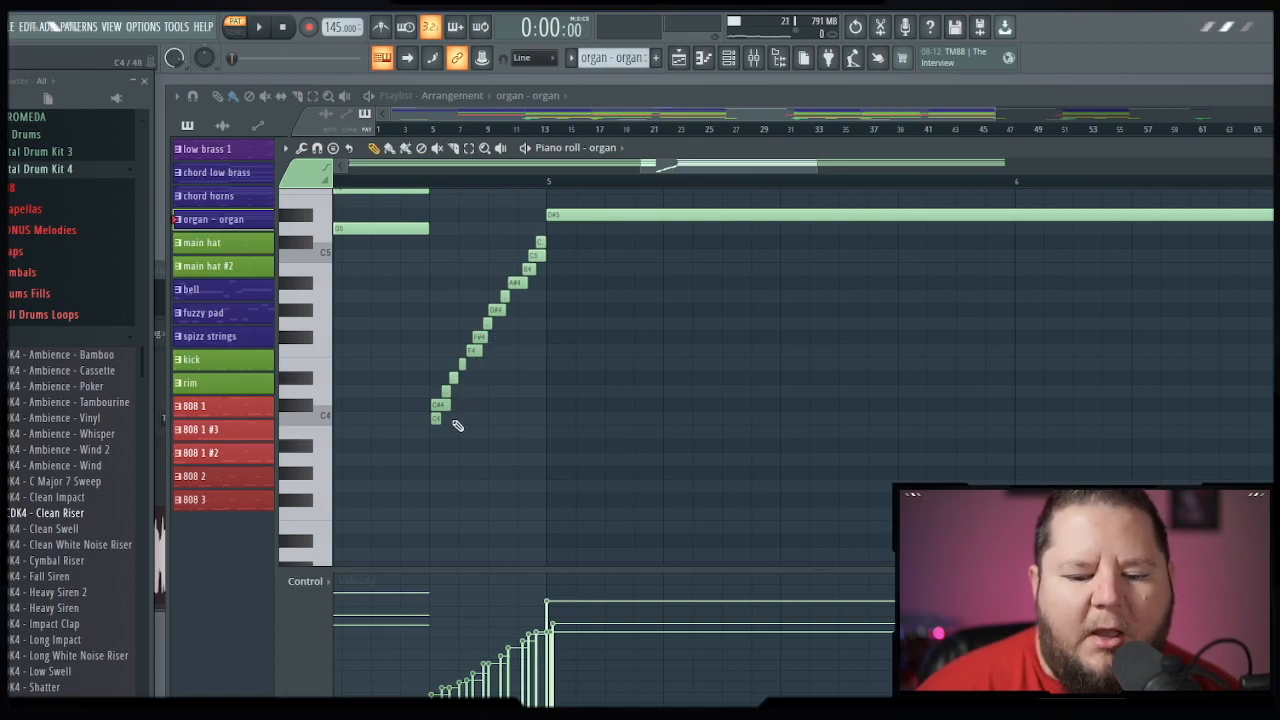
Show note pan in the organ's control lane and inspect the panning of the ascending run
{"action": "left_click", "coordinate": [318, 590]}
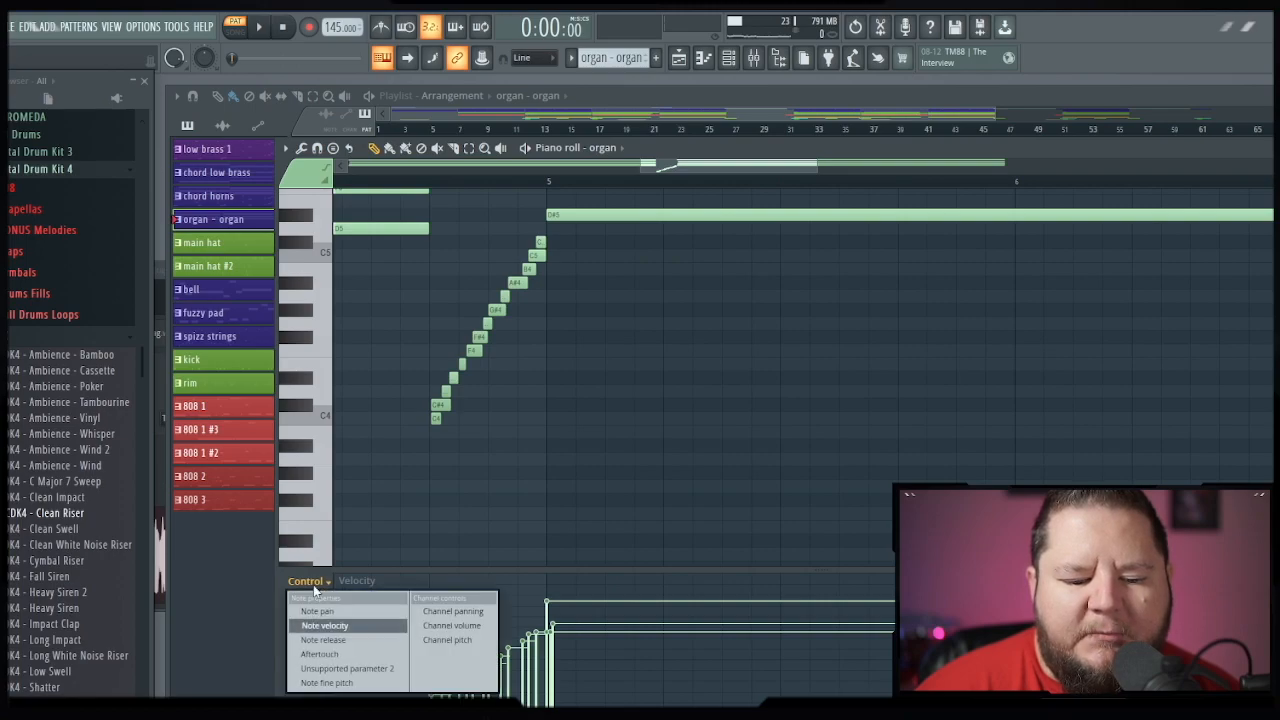
{"action": "left_click", "coordinate": [329, 608]}
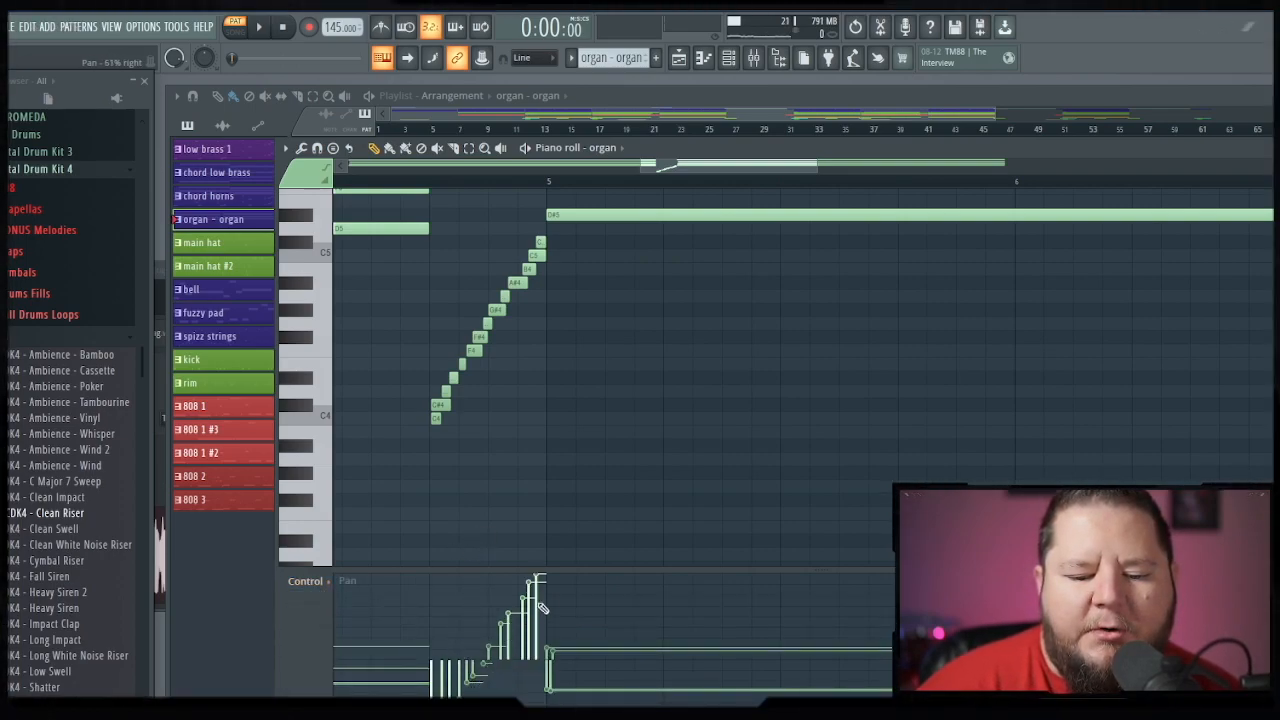
{"action": "scroll", "coordinate": [530, 435], "scroll_direction": "up", "scroll_amount": 2}
{"action": "scroll", "coordinate": [528, 434], "scroll_direction": "down", "scroll_amount": 3, "text": "ctrl"}
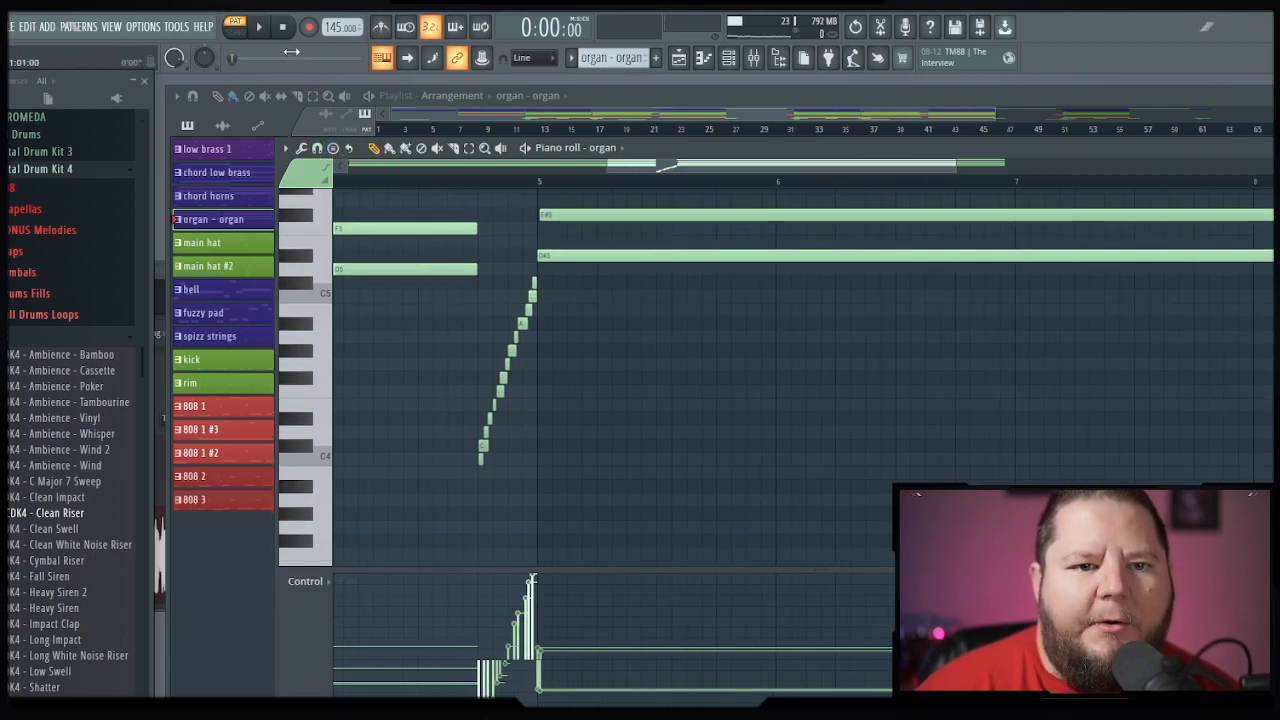
Play the organ pattern from the start with all its chords in view, and show note velocity in the control lane
{"action": "left_click", "coordinate": [264, 31]}
{"action": "scroll", "coordinate": [458, 326], "scroll_direction": "down", "scroll_amount": 4, "text": "ctrl"}
{"action": "scroll", "coordinate": [458, 326], "scroll_direction": "up", "scroll_amount": 6}
{"action": "scroll", "coordinate": [458, 326], "scroll_direction": "left", "scroll_amount": 3}
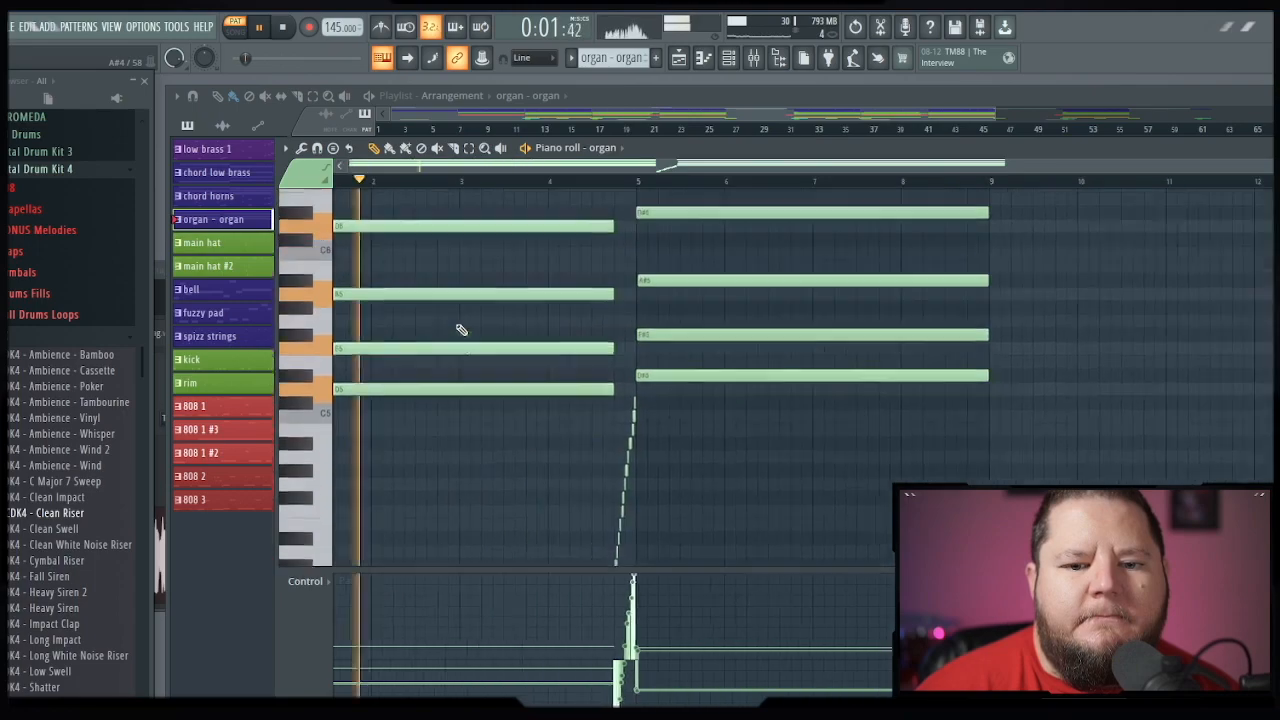
{"action": "scroll", "coordinate": [460, 330], "scroll_direction": "down", "scroll_amount": 4}
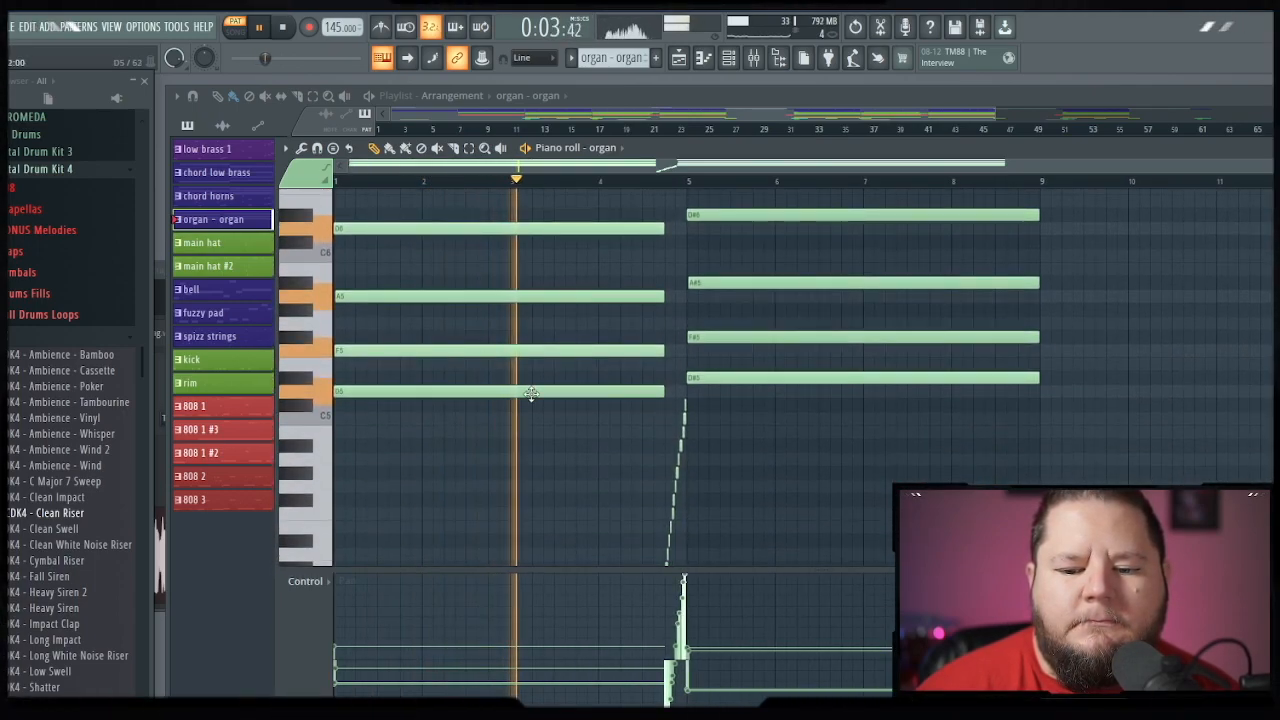
{"action": "left_click", "coordinate": [302, 581]}
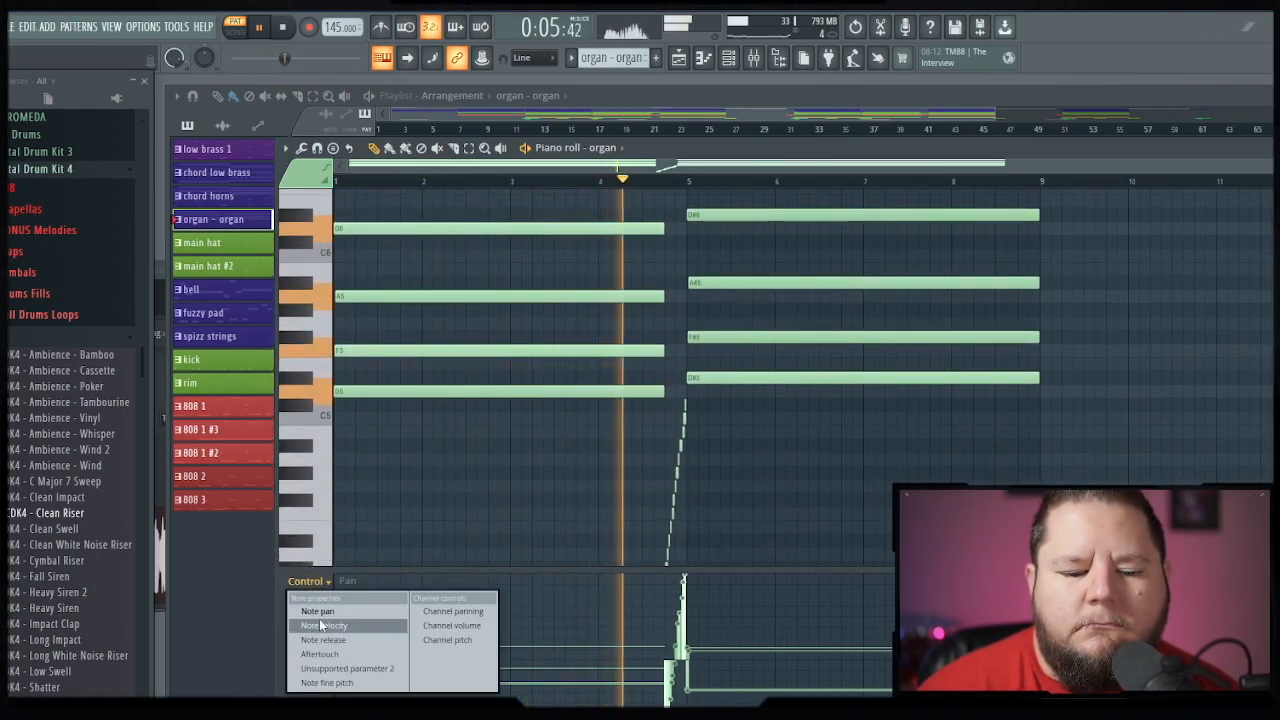
{"action": "left_click", "coordinate": [323, 625]}
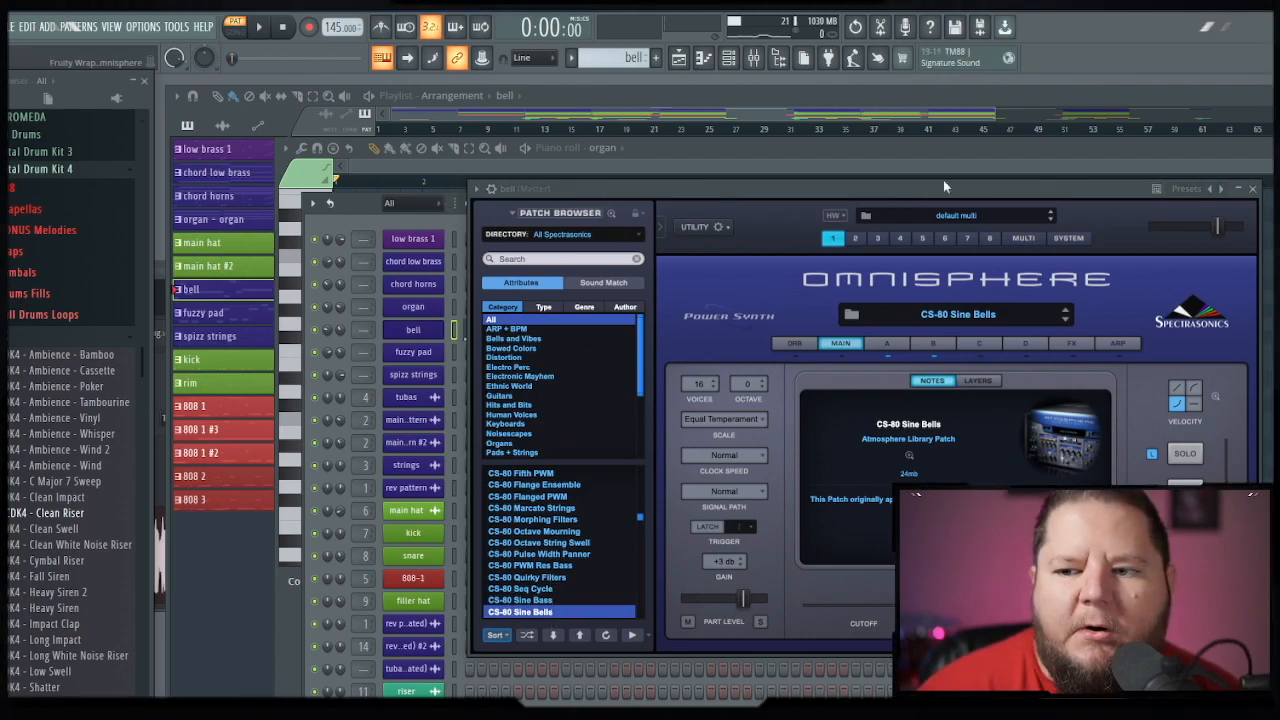
Close the bell's Omnisphere instrument, show the bell's notes in the piano roll, and play the pattern through before stopping
{"action": "left_click", "coordinate": [1253, 189]}
{"action": "left_click", "coordinate": [572, 335]}
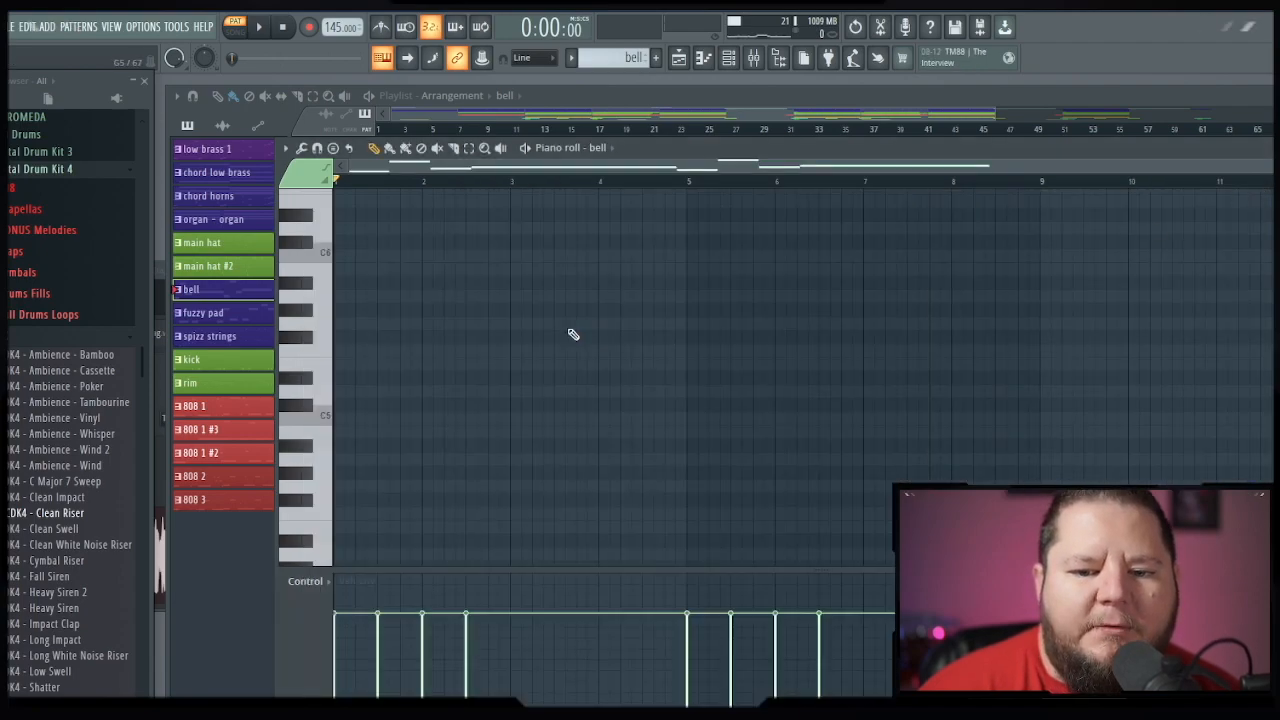
{"action": "scroll", "coordinate": [481, 405], "scroll_direction": "up", "scroll_amount": 4}
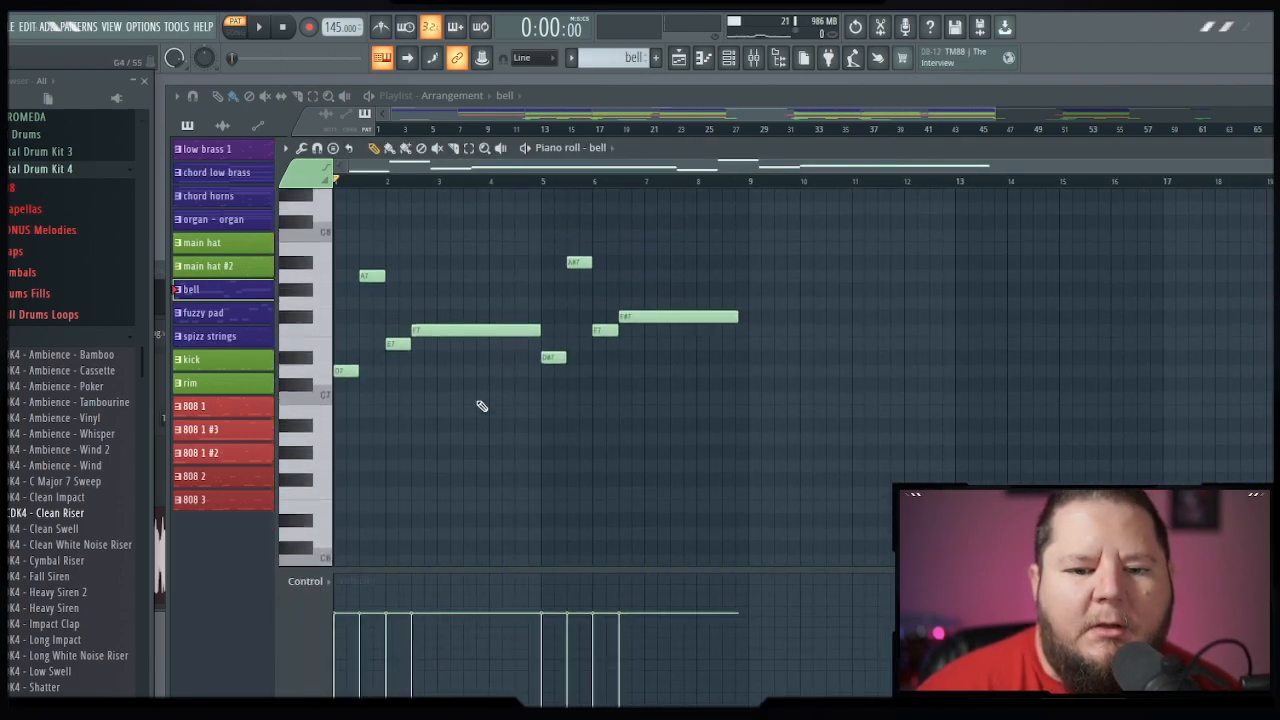
{"action": "scroll", "coordinate": [432, 338], "scroll_direction": "down", "scroll_amount": 1}
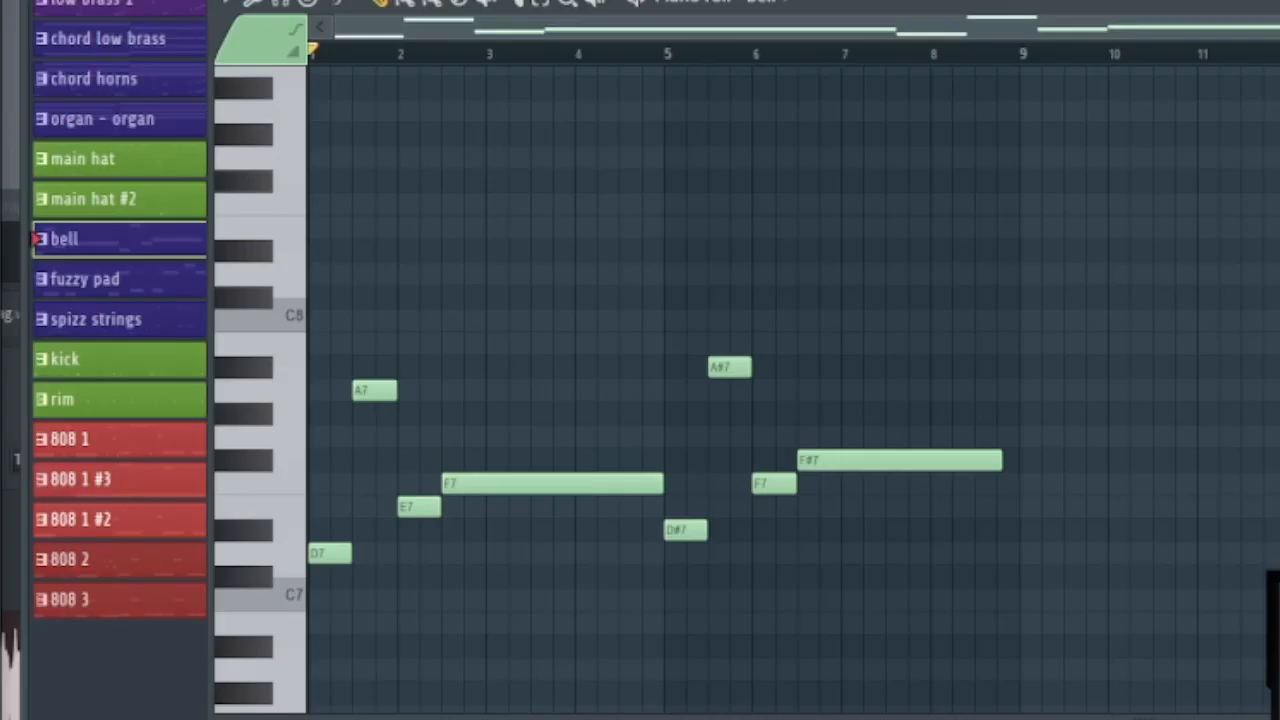
{"action": "key", "text": "space"}
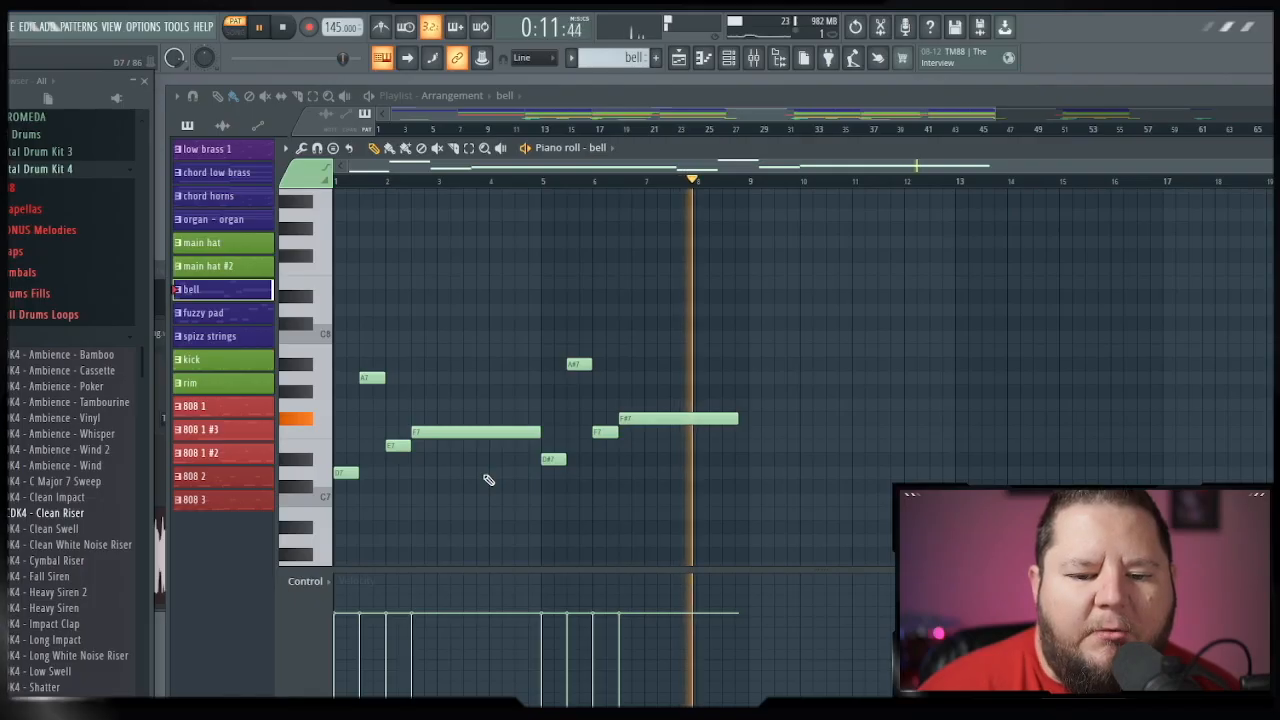
{"action": "key", "text": "space"}
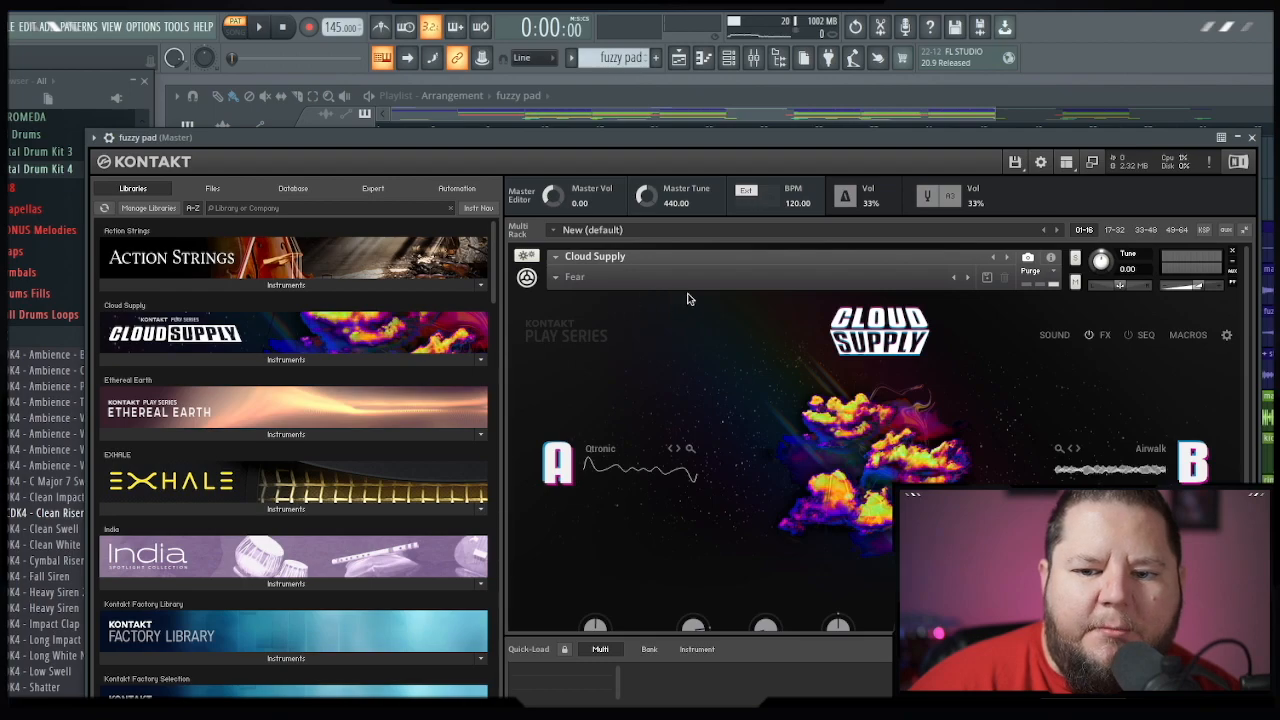
Close the fuzzy pad's Kontakt instrument, show the pad's notes in the piano roll, and play the pattern before stopping
{"action": "left_click", "coordinate": [1252, 138]}
{"action": "left_click", "coordinate": [552, 368]}
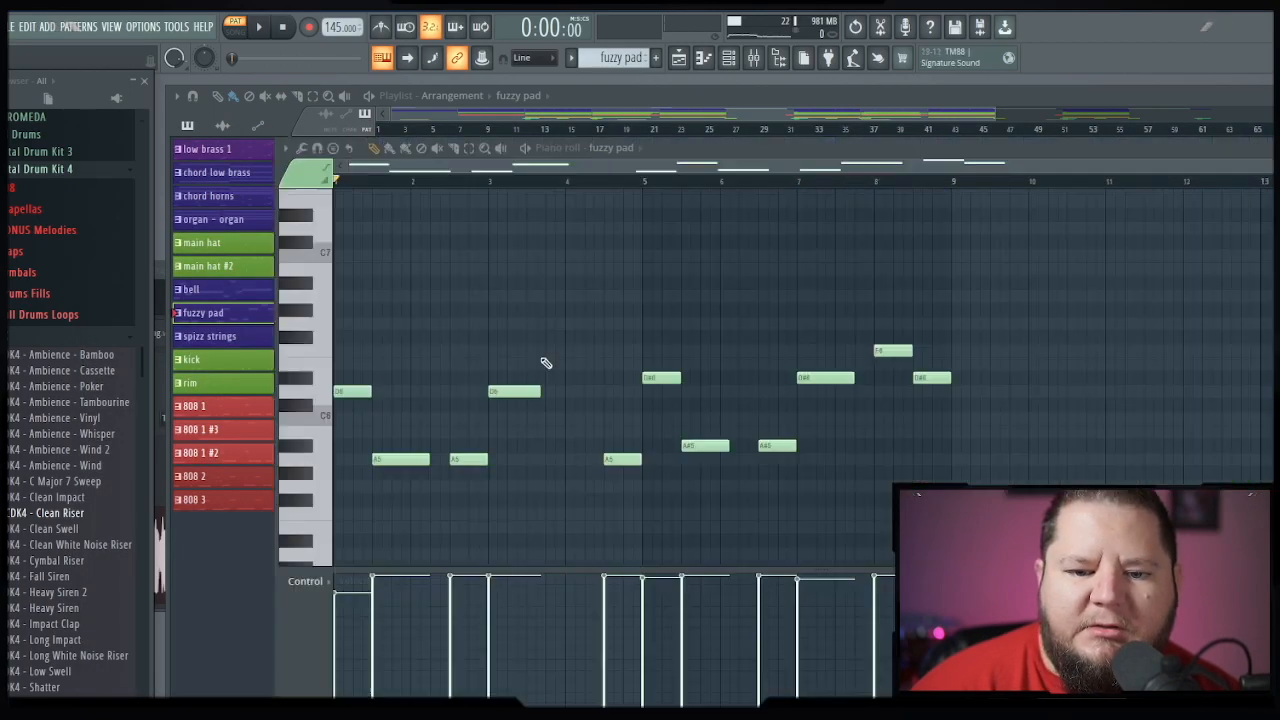
{"action": "left_click", "coordinate": [259, 28]}
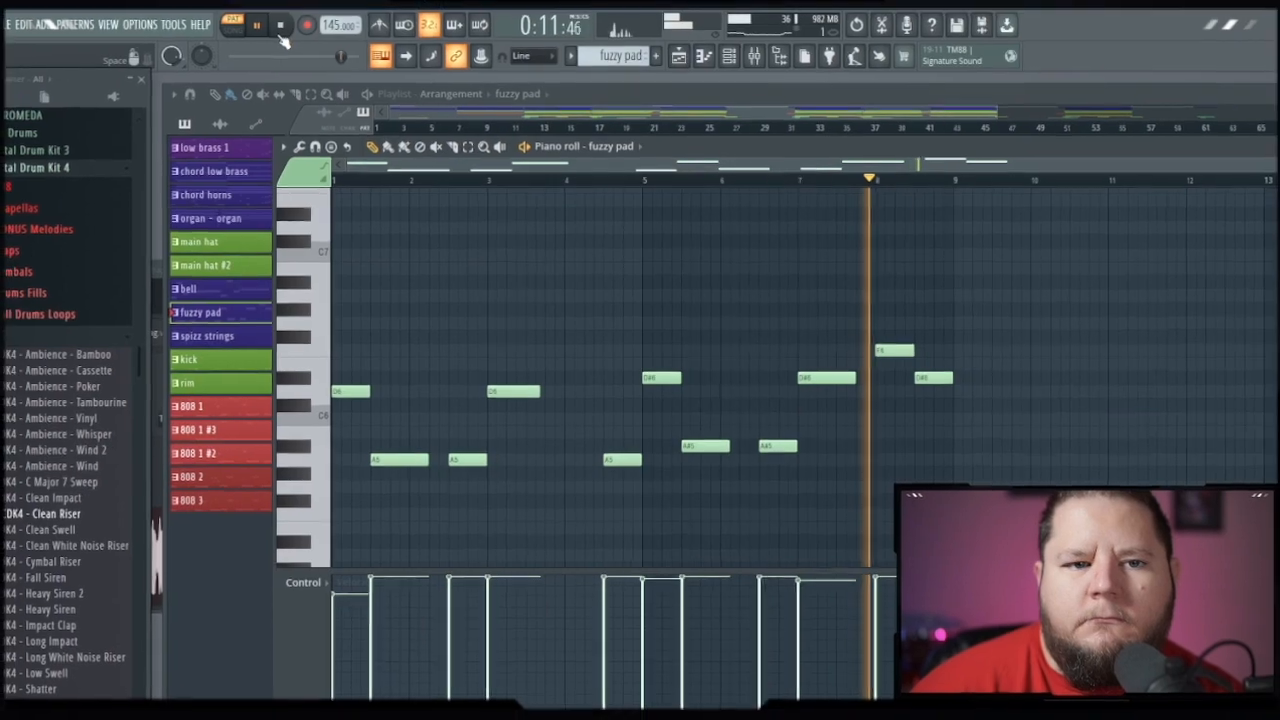
{"action": "left_click", "coordinate": [283, 28]}
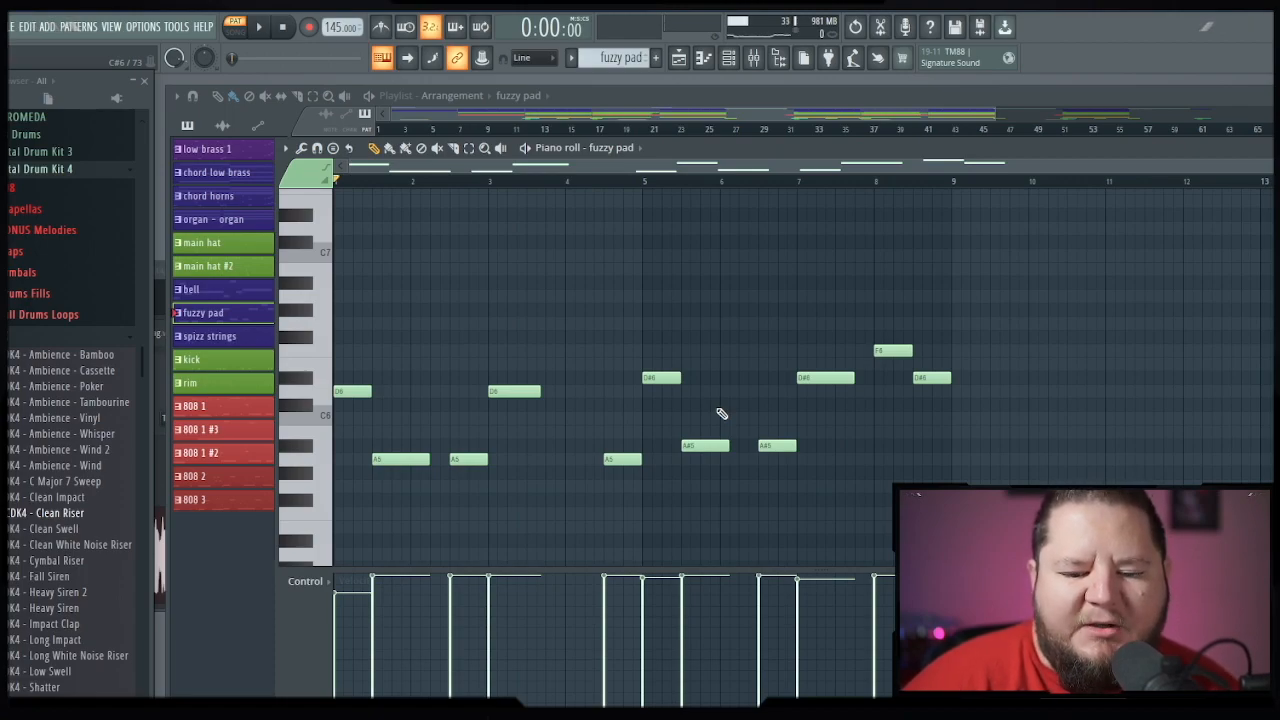
Show the spizz strings notes in the piano roll with both octaves in view
{"action": "left_click", "coordinate": [727, 60]}
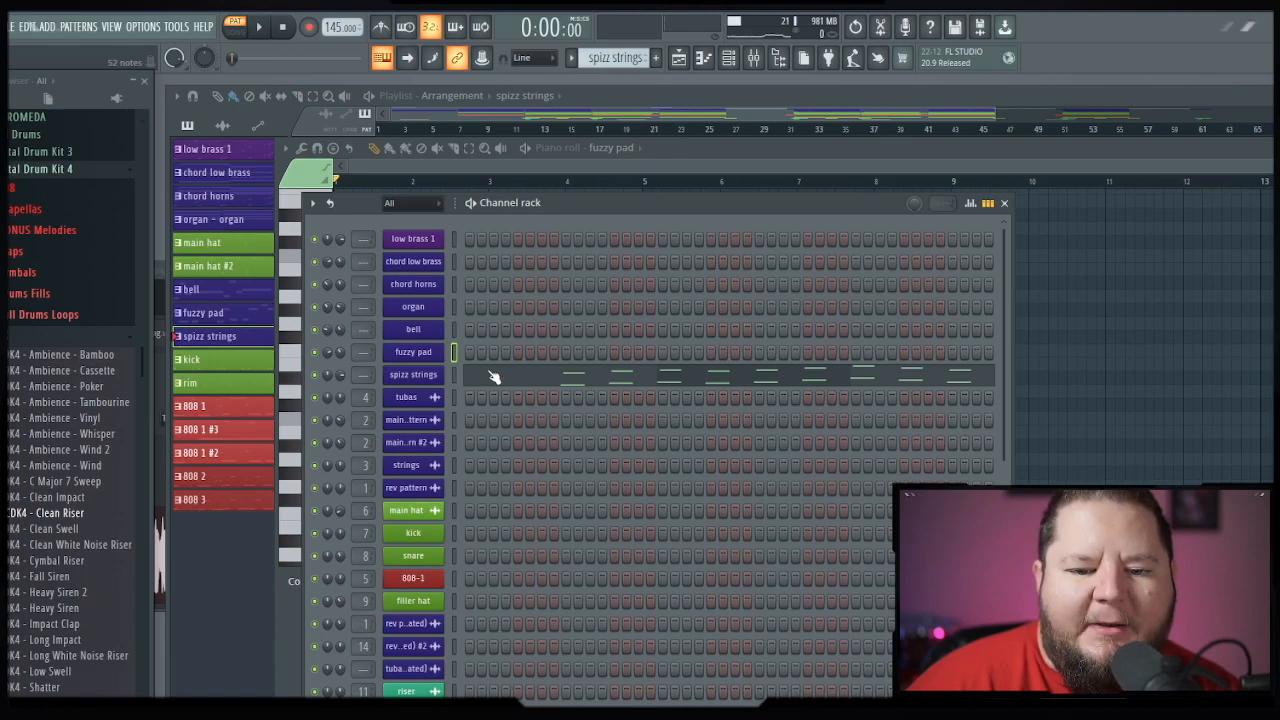
{"action": "left_click", "coordinate": [491, 376]}
{"action": "scroll", "coordinate": [540, 350], "scroll_direction": "down", "scroll_amount": 3}
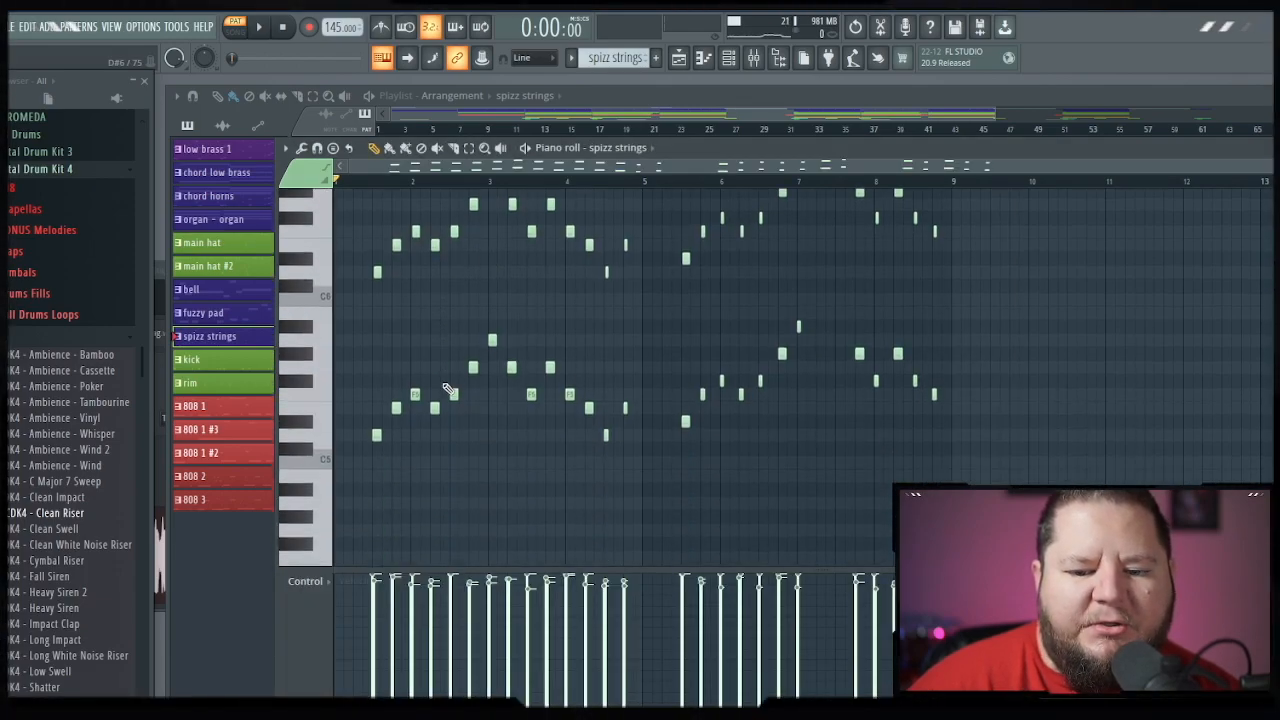
Inspect the spizz strings channel's Kontakt instrument with the String Ensemble Essential patch, and close it
{"action": "left_click", "coordinate": [729, 58]}
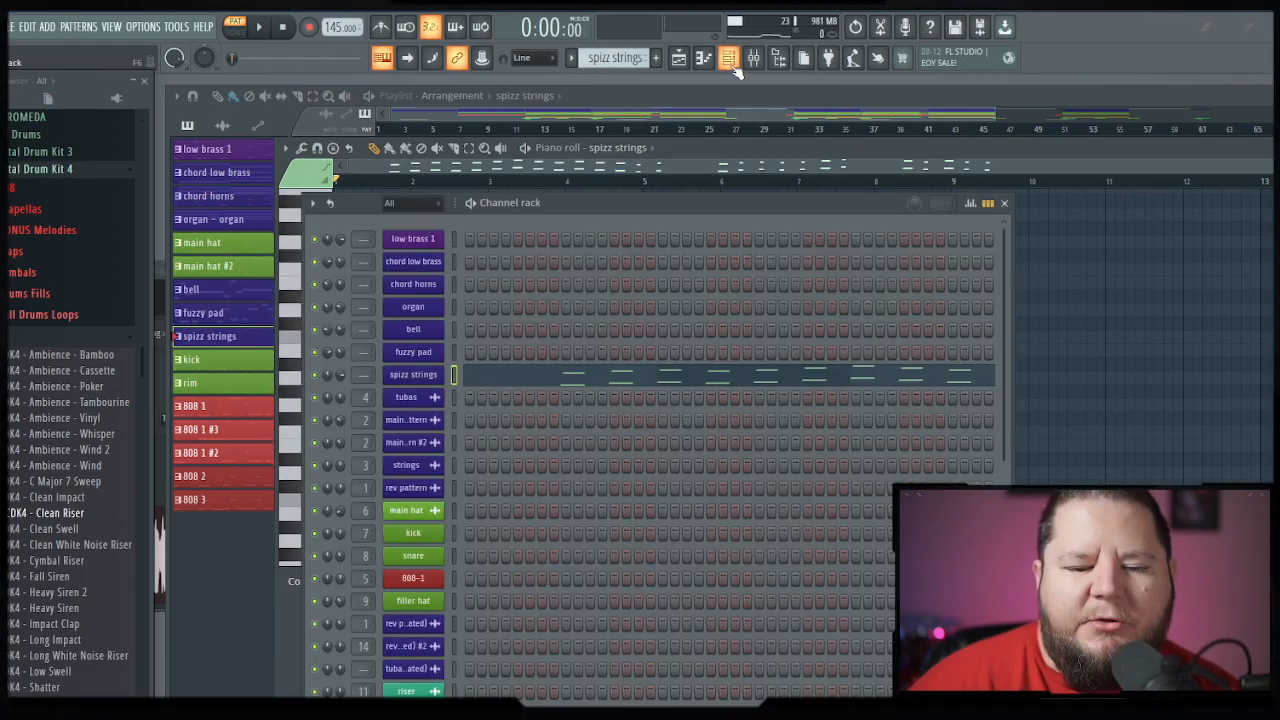
{"action": "left_click", "coordinate": [422, 376]}
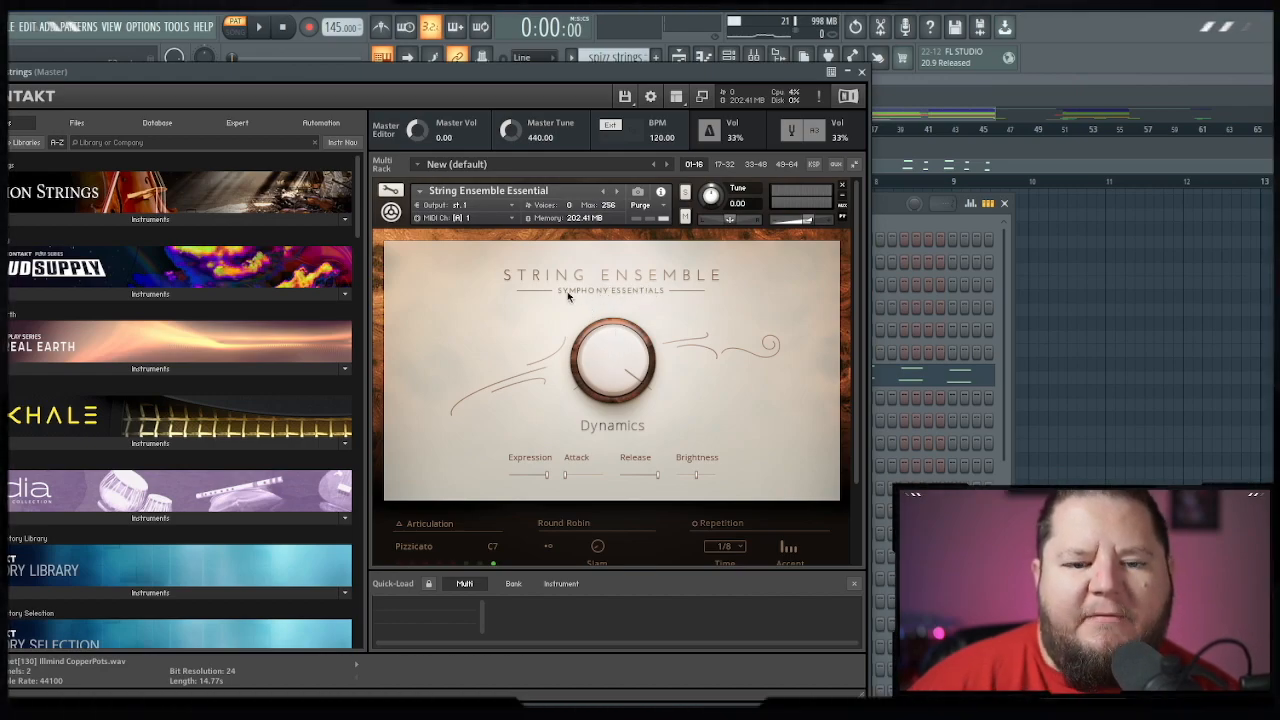
{"action": "left_click", "coordinate": [861, 72]}
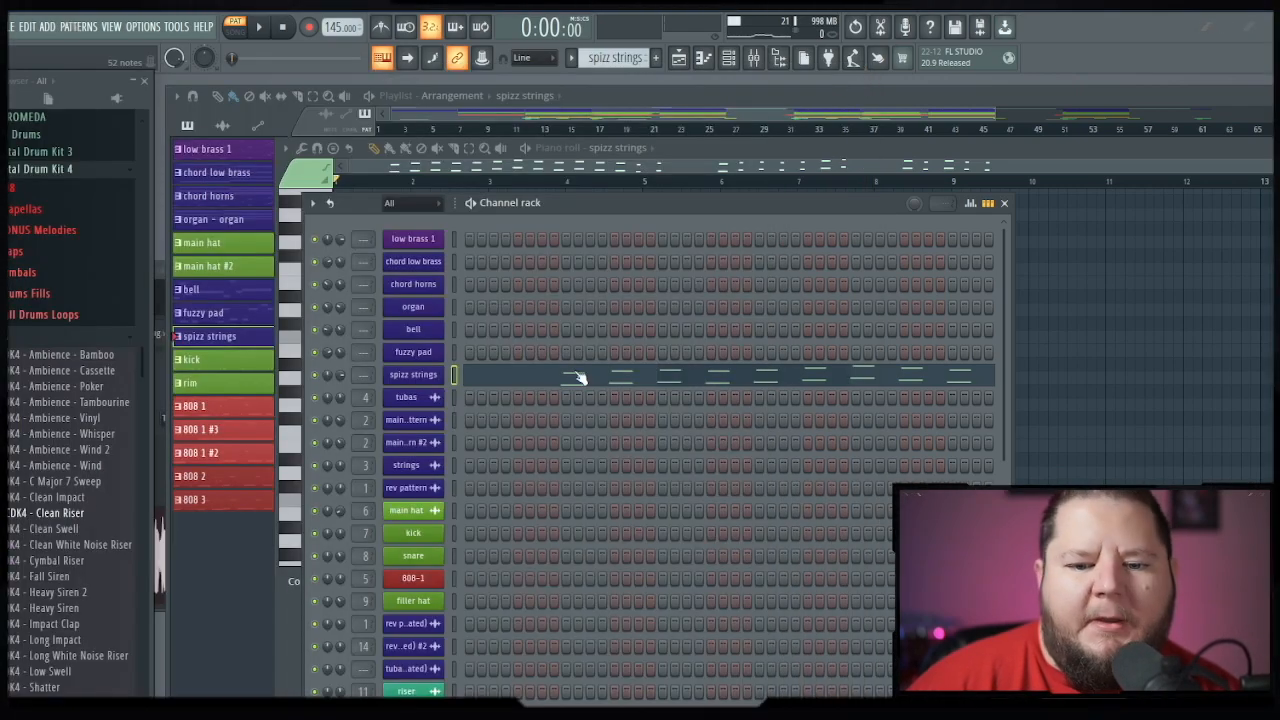
Return to the spizz strings piano roll, play the full pattern and stop playback
{"action": "left_click", "coordinate": [570, 381]}
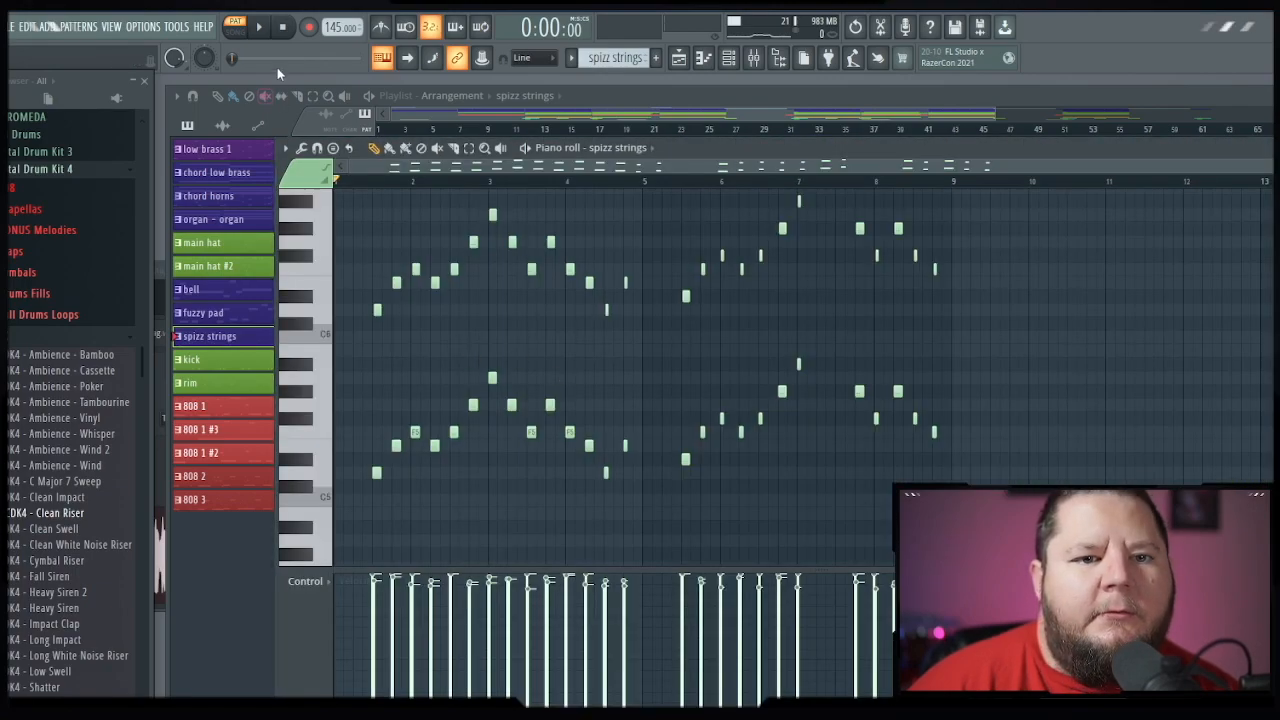
{"action": "left_click", "coordinate": [260, 28]}
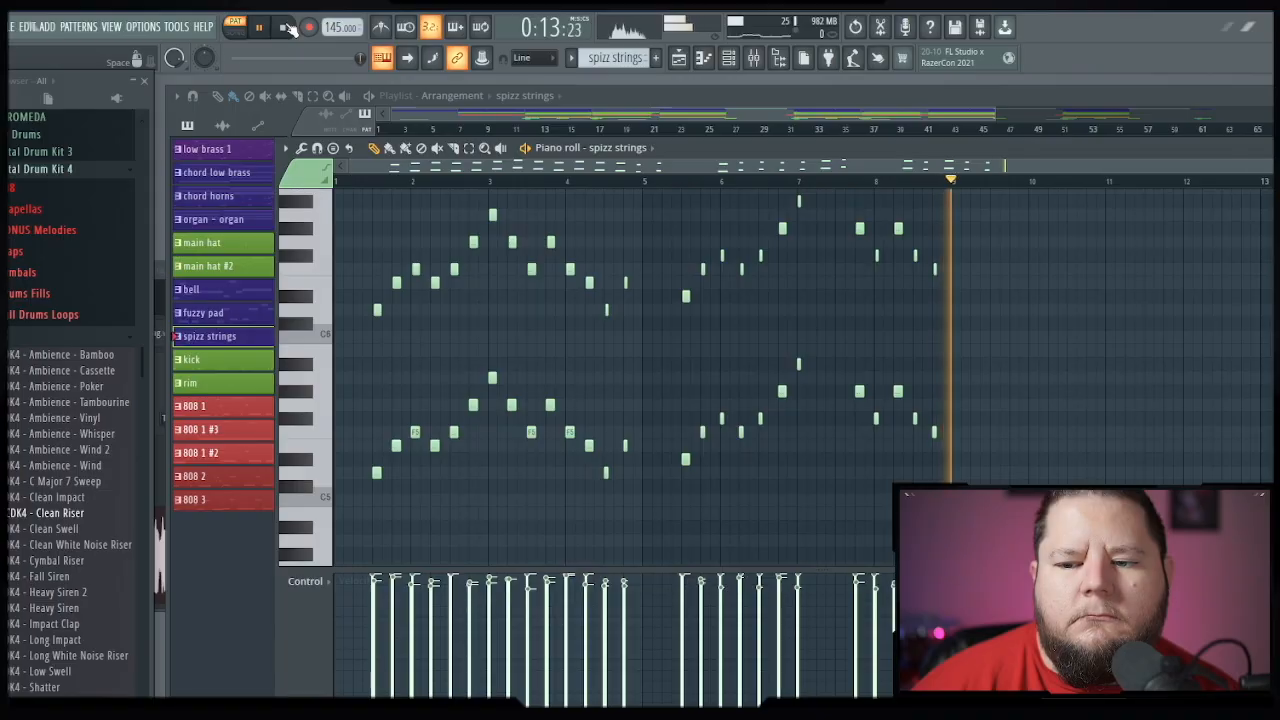
{"action": "left_click", "coordinate": [284, 27]}
Select the first five octave note pairs of the spizz strings, view the strumizer options, and close them without applying
{"action": "scroll", "coordinate": [443, 340], "scroll_direction": "up", "scroll_amount": 3}
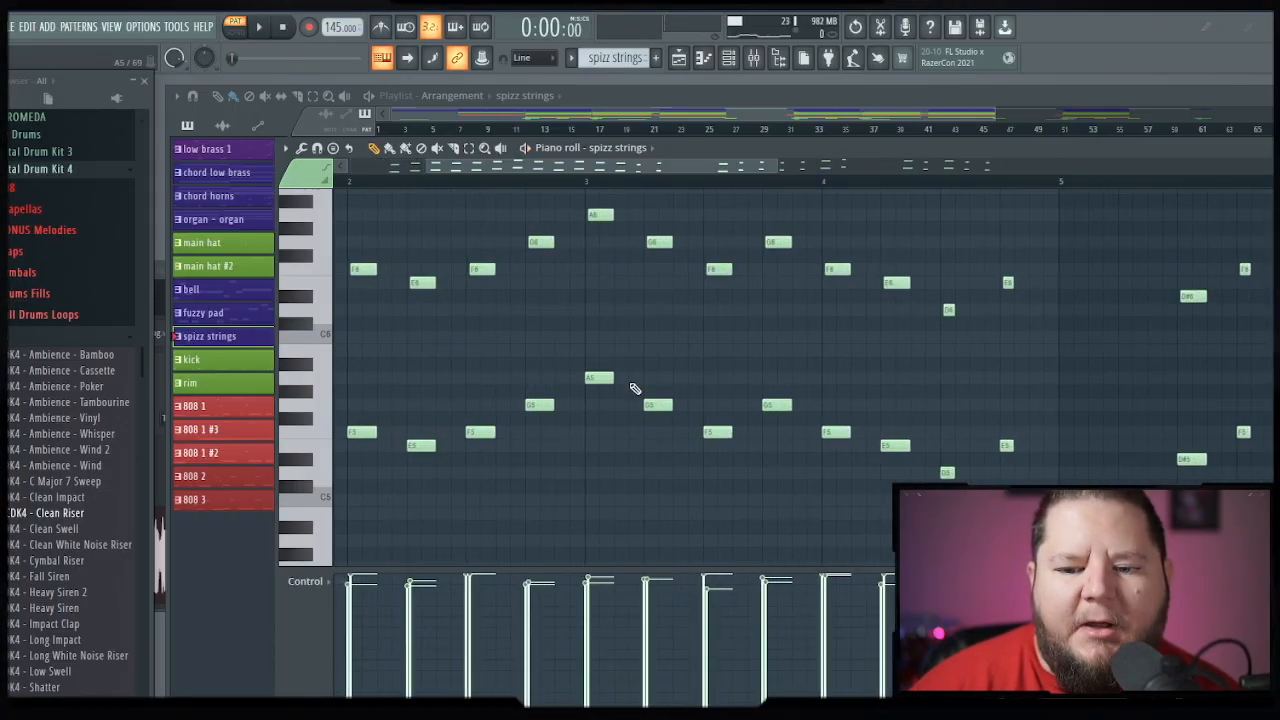
{"action": "scroll", "coordinate": [633, 388], "scroll_direction": "down", "scroll_amount": 2}
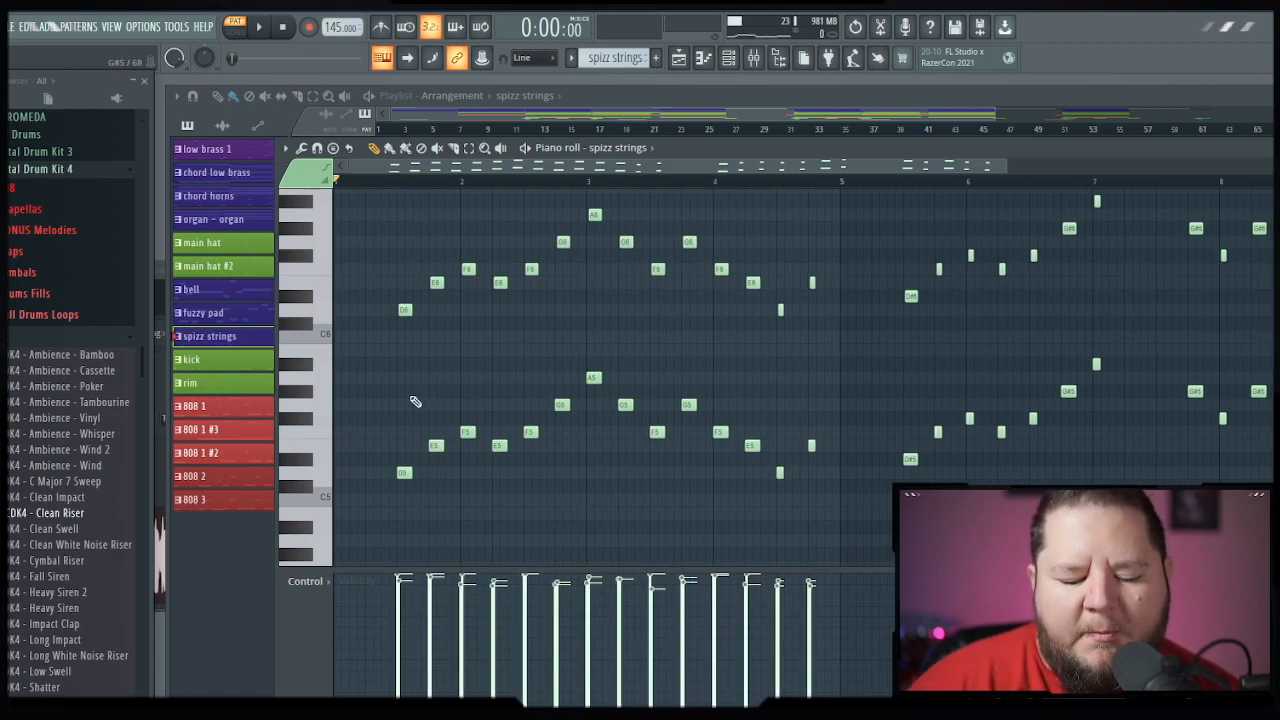
{"action": "left_click_drag", "start_coordinate": [366, 251], "coordinate": [543, 514]}
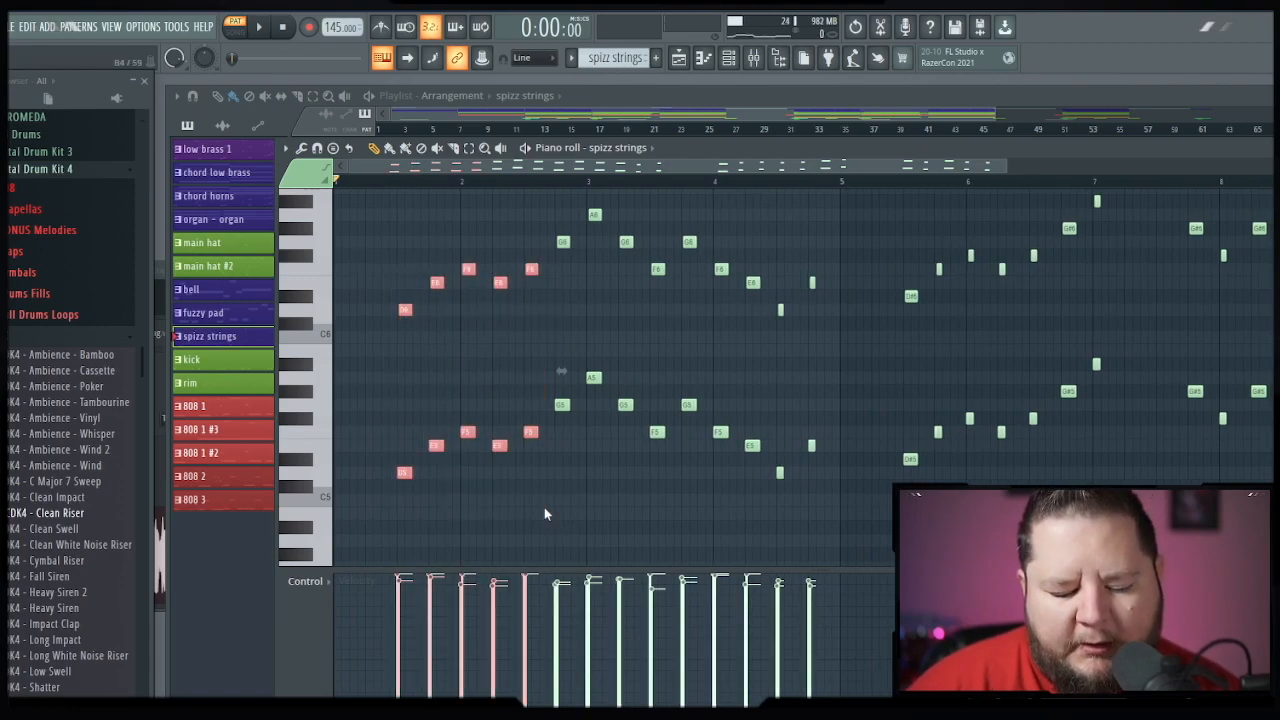
{"action": "key", "text": "alt+s"}
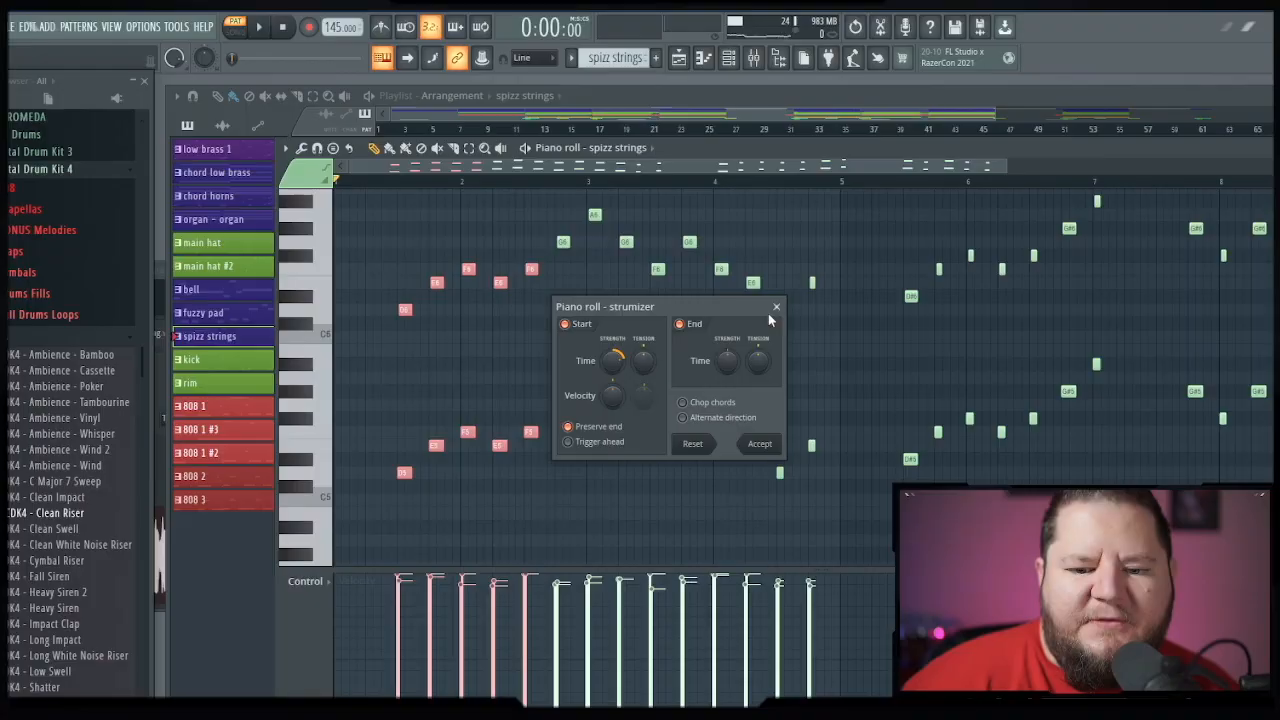
{"action": "left_click", "coordinate": [776, 308]}
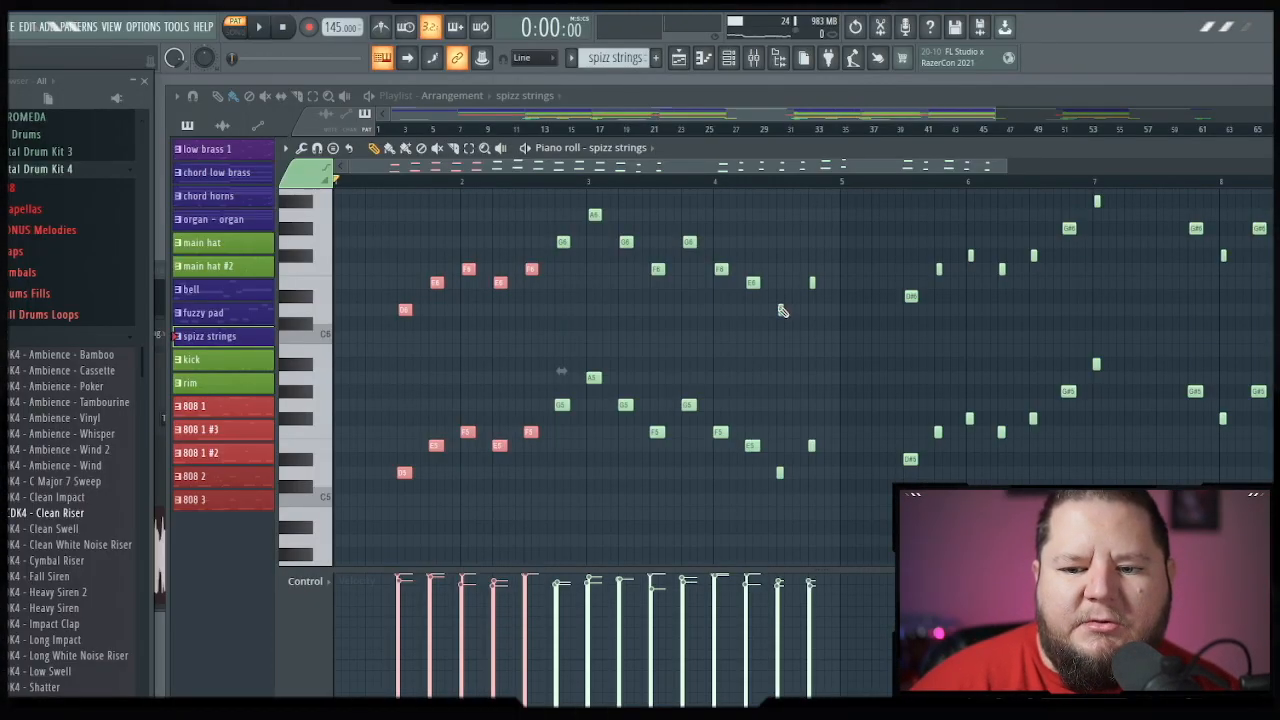
Show the playlist arrangement and inspect the main melody audio clip's pitch and time-stretching settings
{"action": "key", "text": "F6"}
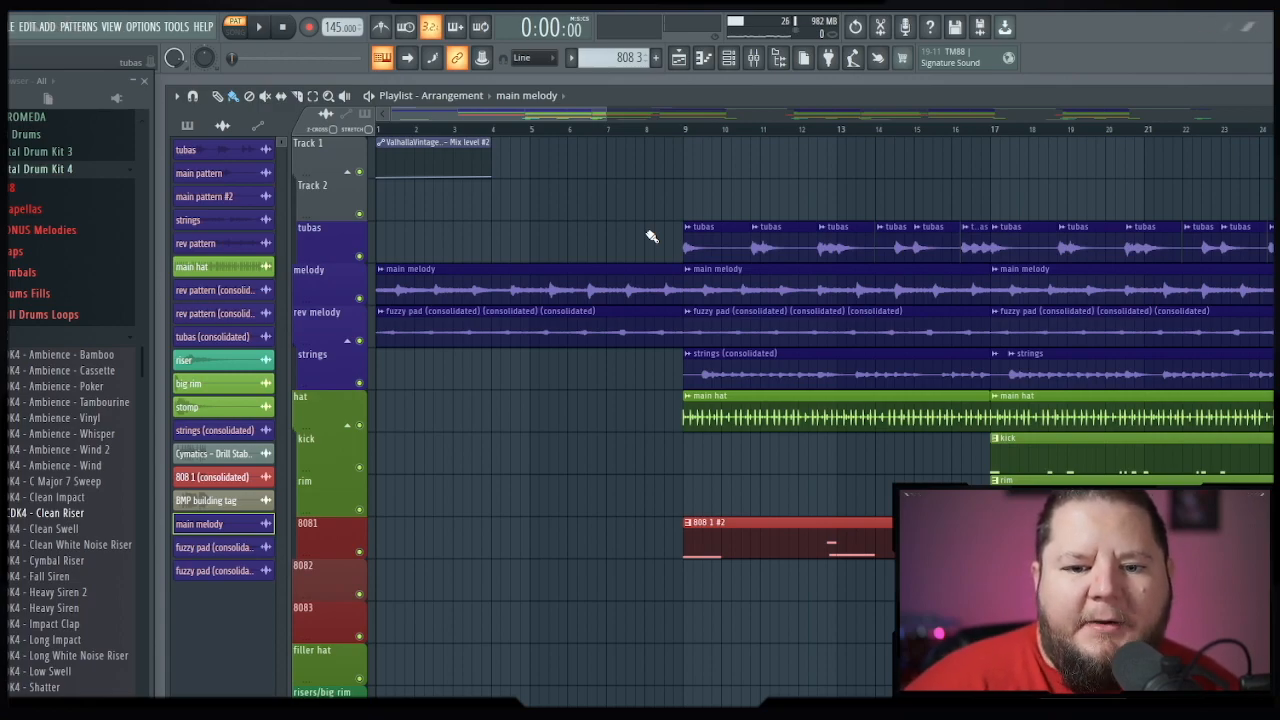
{"action": "double_click", "coordinate": [452, 286]}
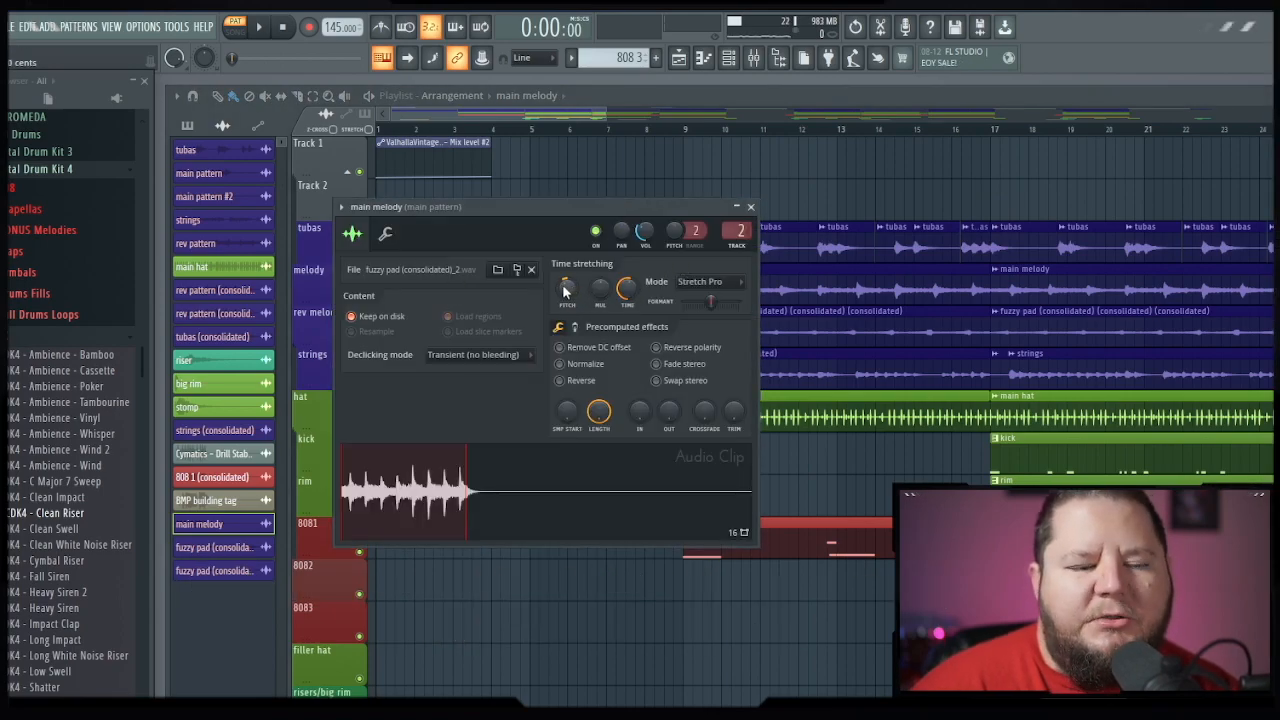
{"action": "left_click", "coordinate": [750, 207]}
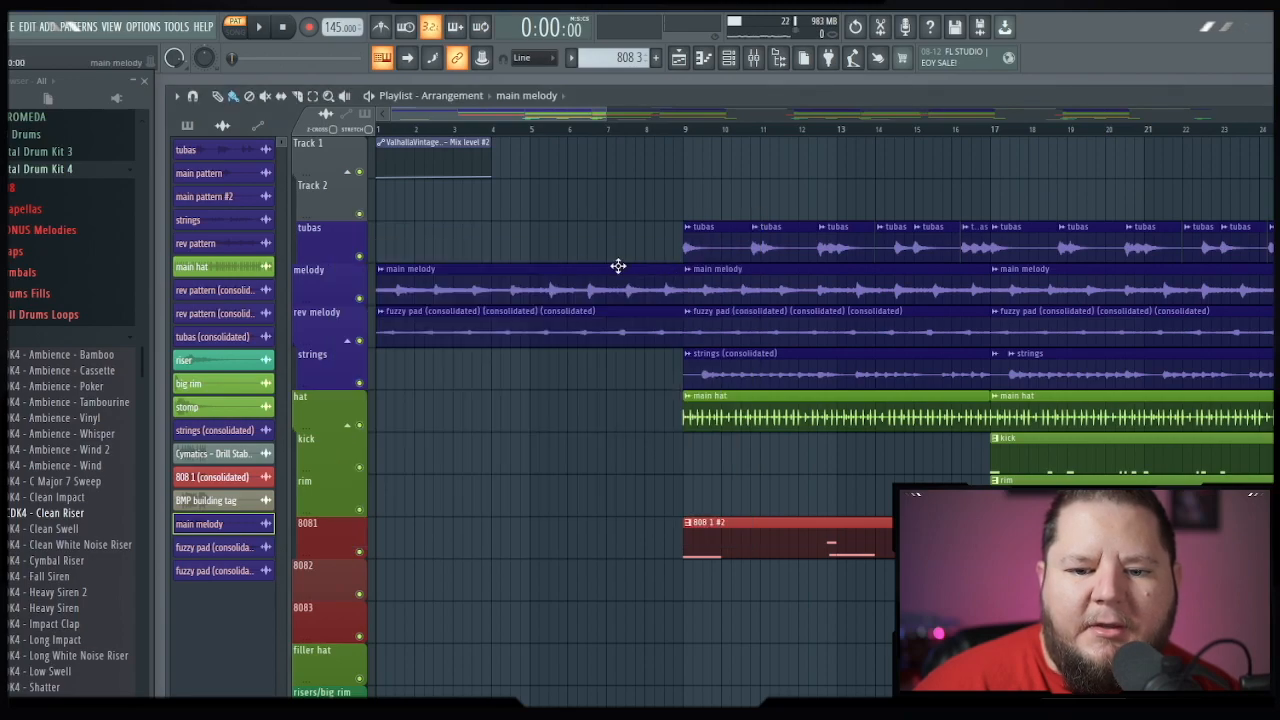
Inspect the audio clip settings of the consolidated fuzzy pad clip on the rev melody track, and close them
{"action": "double_click", "coordinate": [477, 328]}
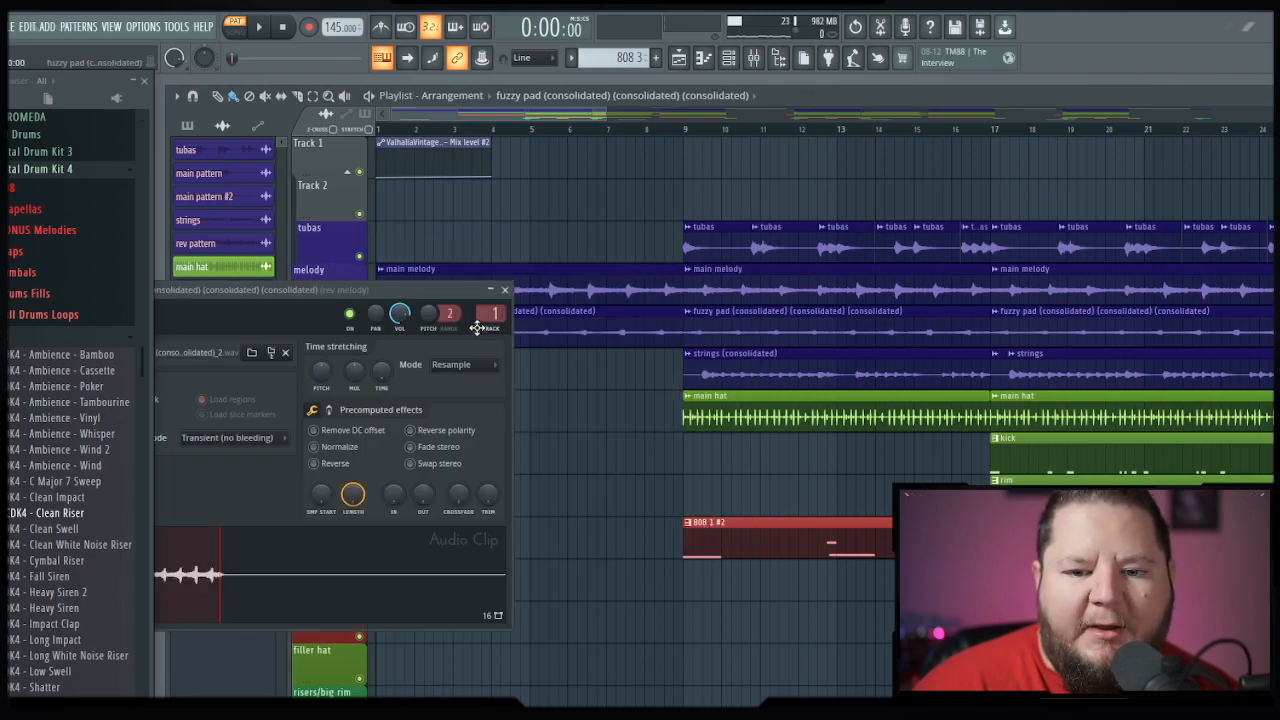
{"action": "left_click_drag", "start_coordinate": [434, 294], "coordinate": [600, 257]}
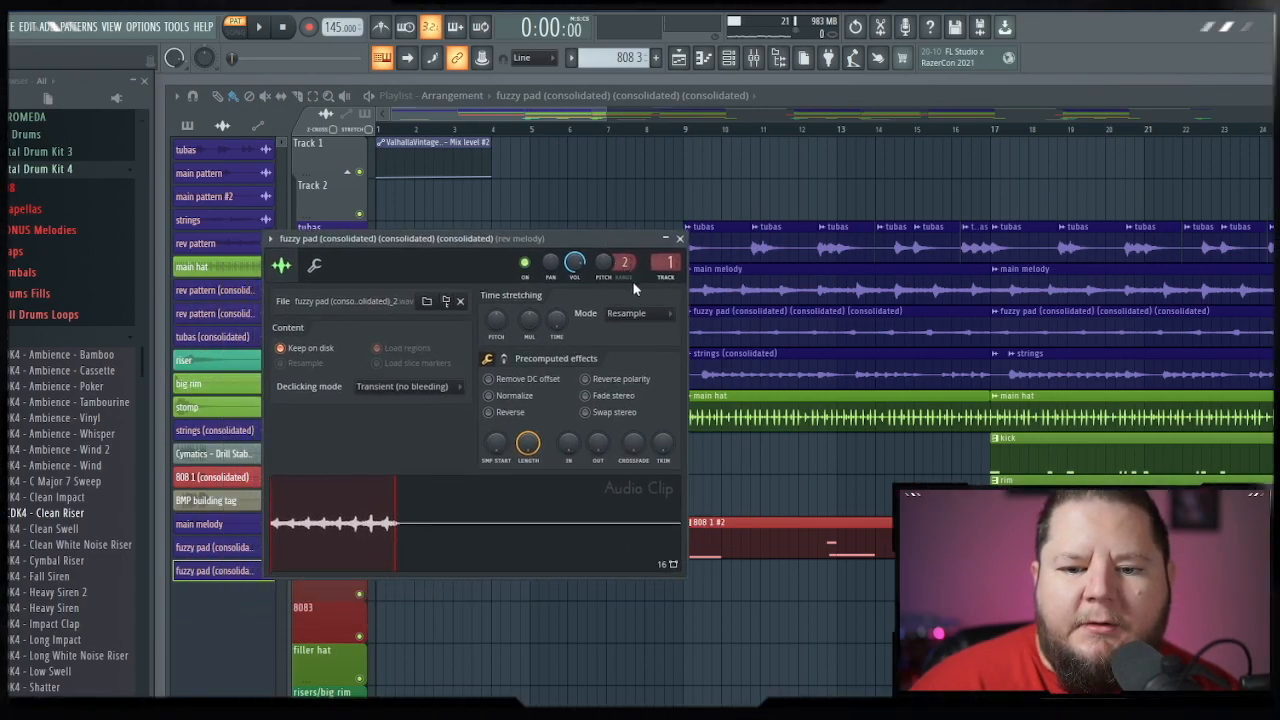
{"action": "left_click", "coordinate": [668, 252]}
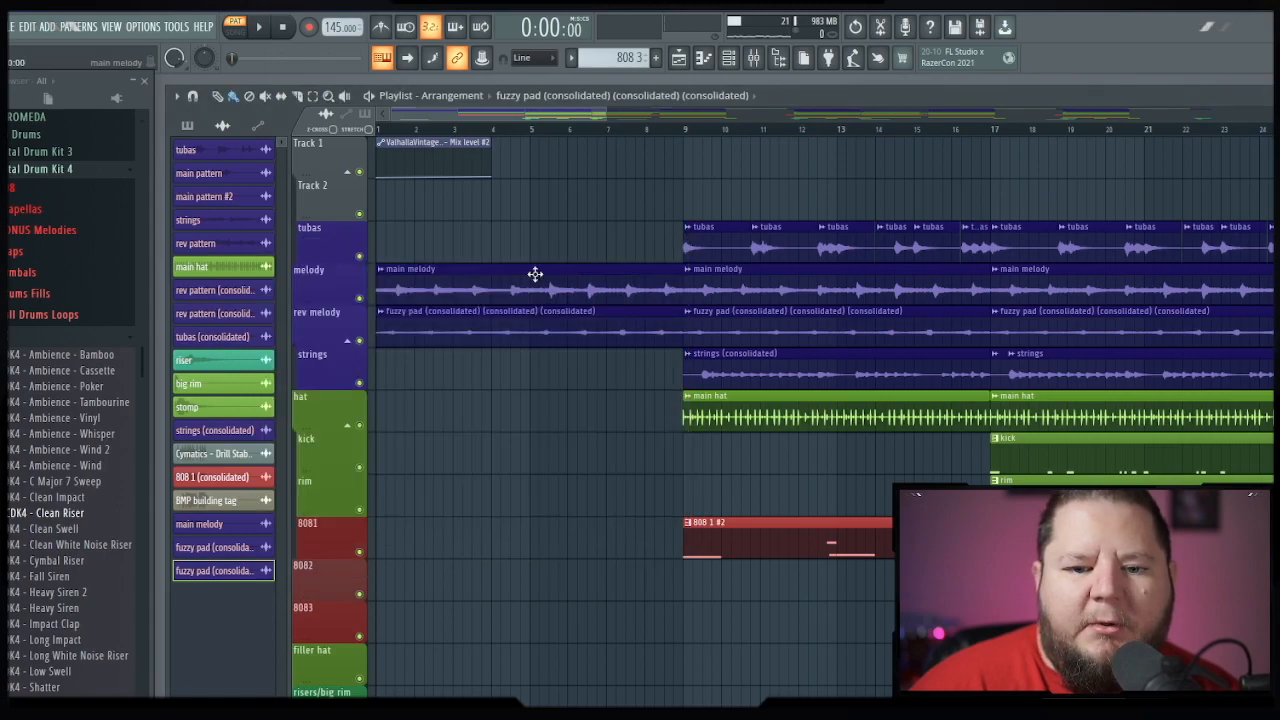
Inspect the Kramer Tape Stereo effect on the main melody clip's mixer track, and return to the playlist
{"action": "double_click", "coordinate": [420, 280]}
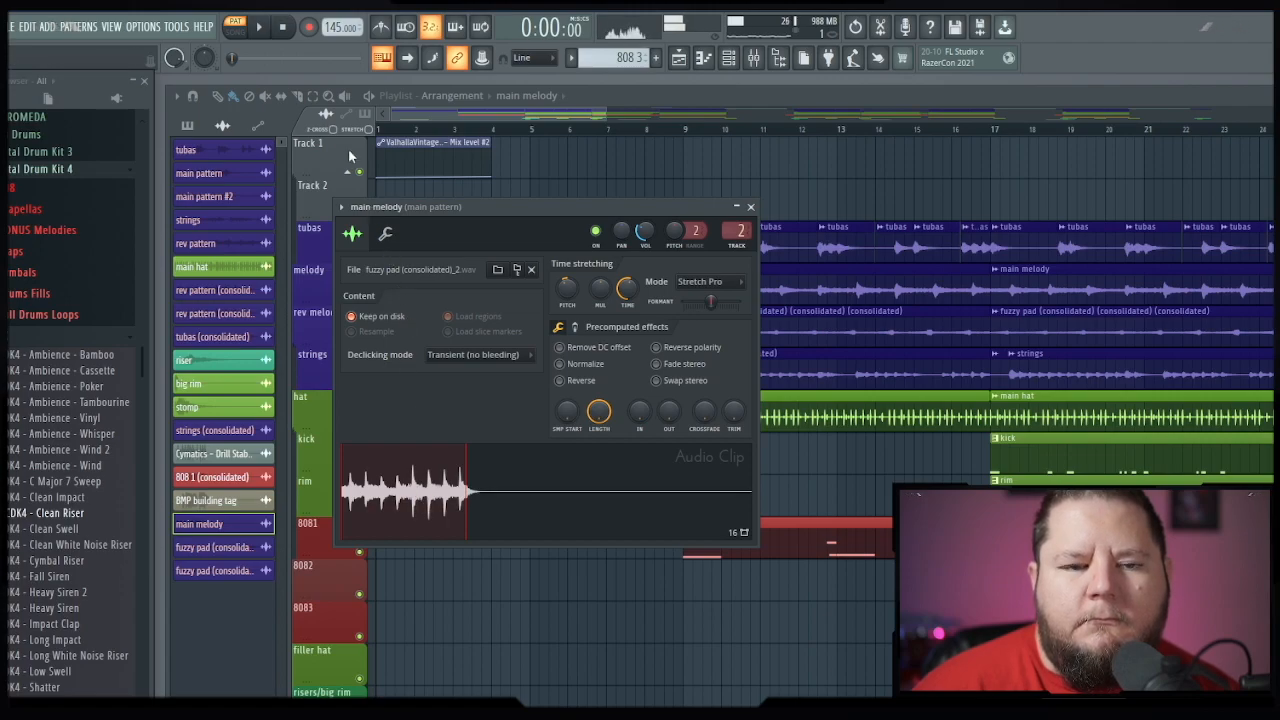
{"action": "key", "text": "F9"}
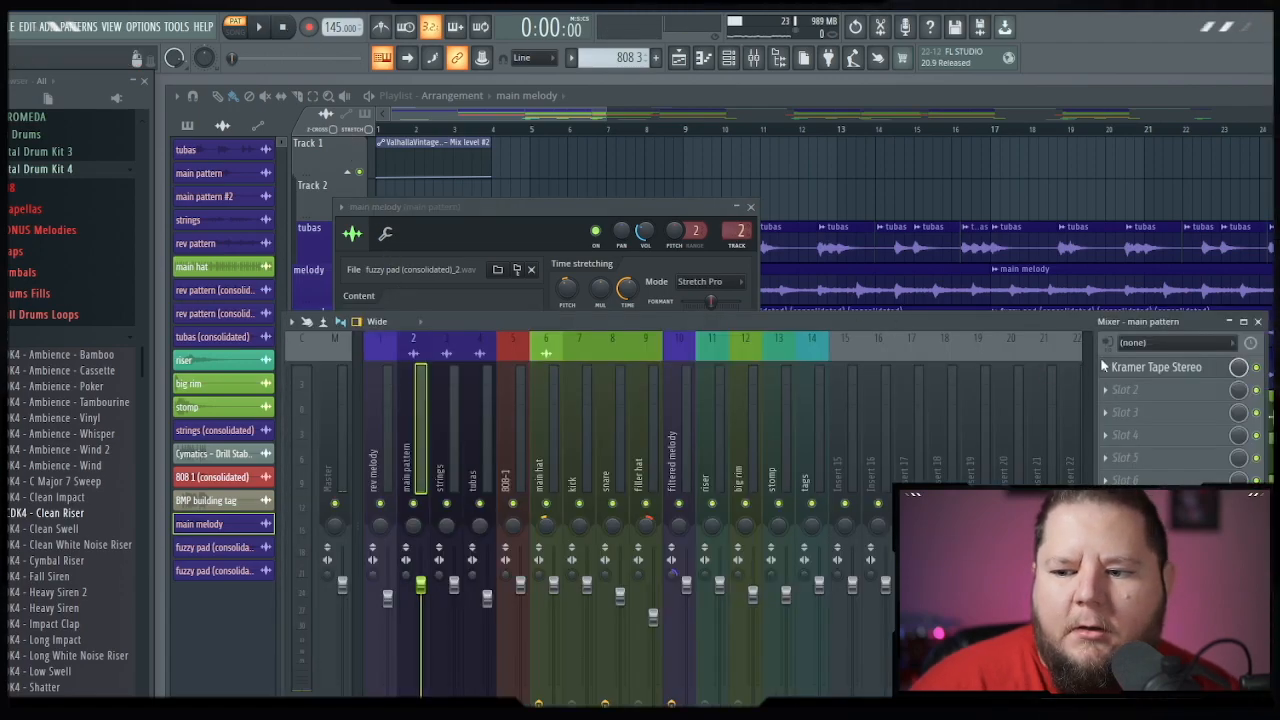
{"action": "left_click", "coordinate": [1157, 367]}
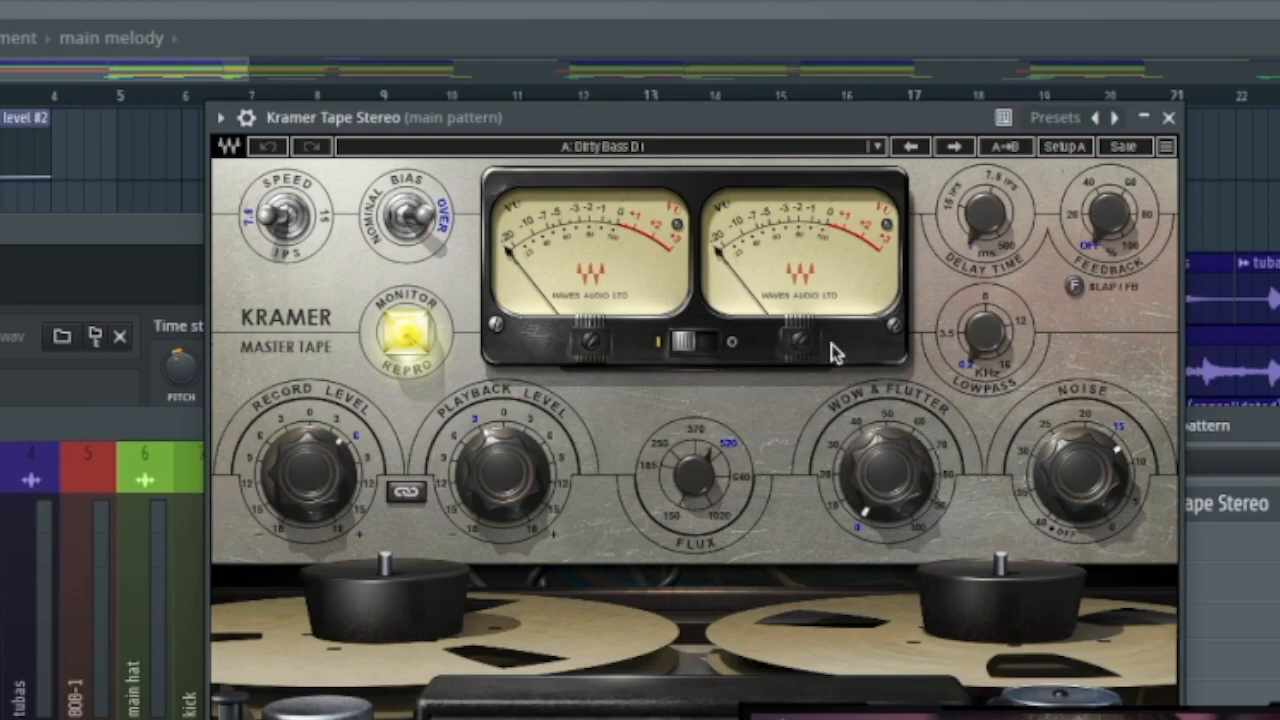
{"action": "left_click", "coordinate": [1168, 117]}
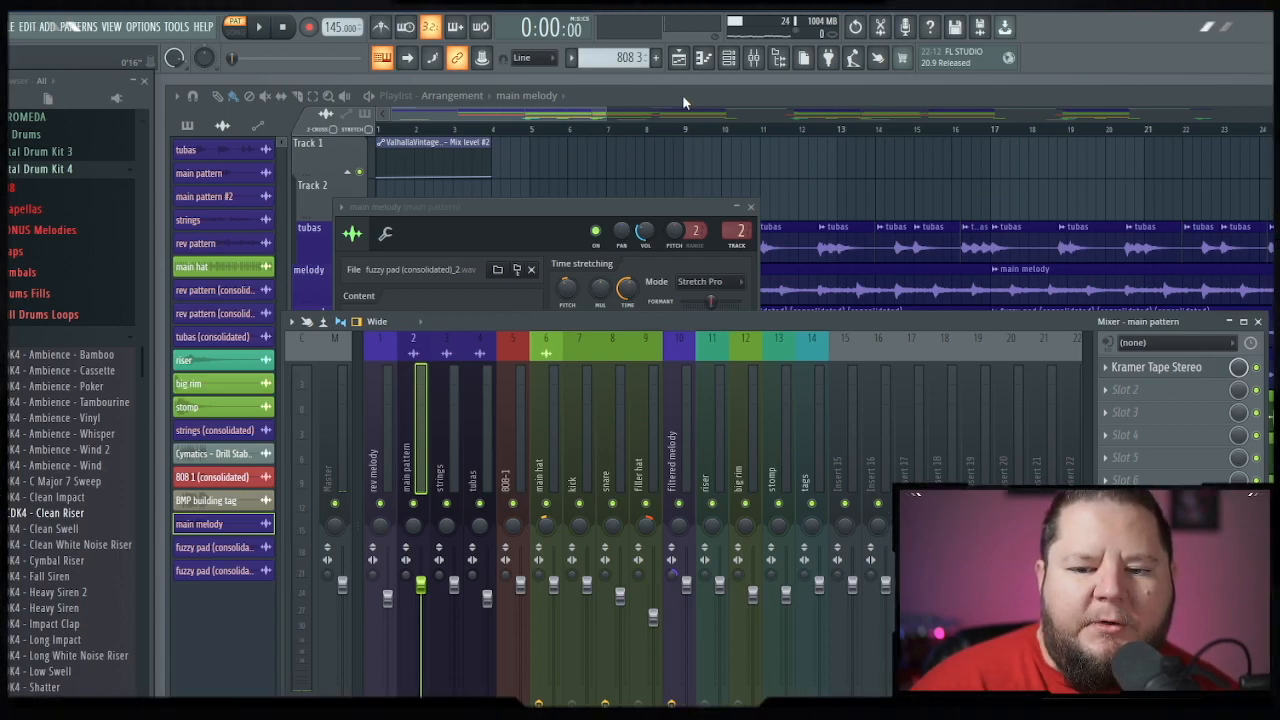
{"action": "left_click", "coordinate": [682, 94]}
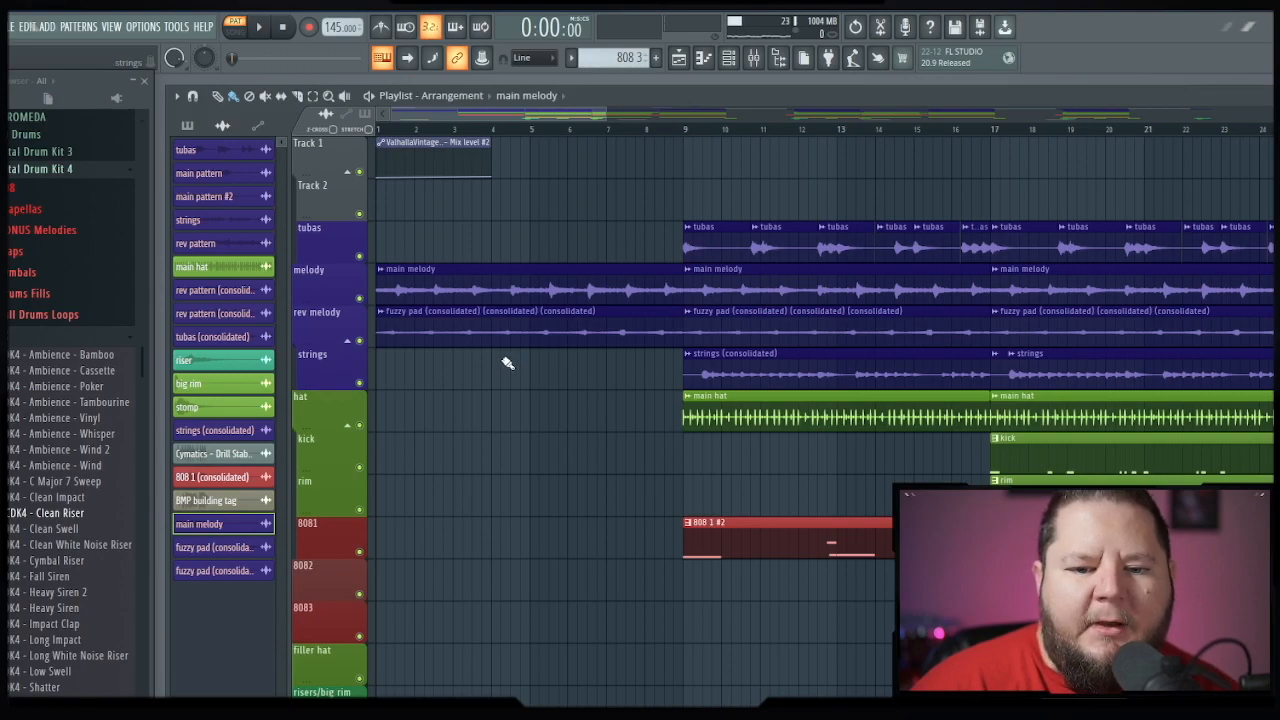
Inspect the Fruity Parametric EQ 2 and RC-20 Retro Color effects on the fuzzy pad clip's rev melody mixer track, and return to the playlist
{"action": "double_click", "coordinate": [484, 333]}
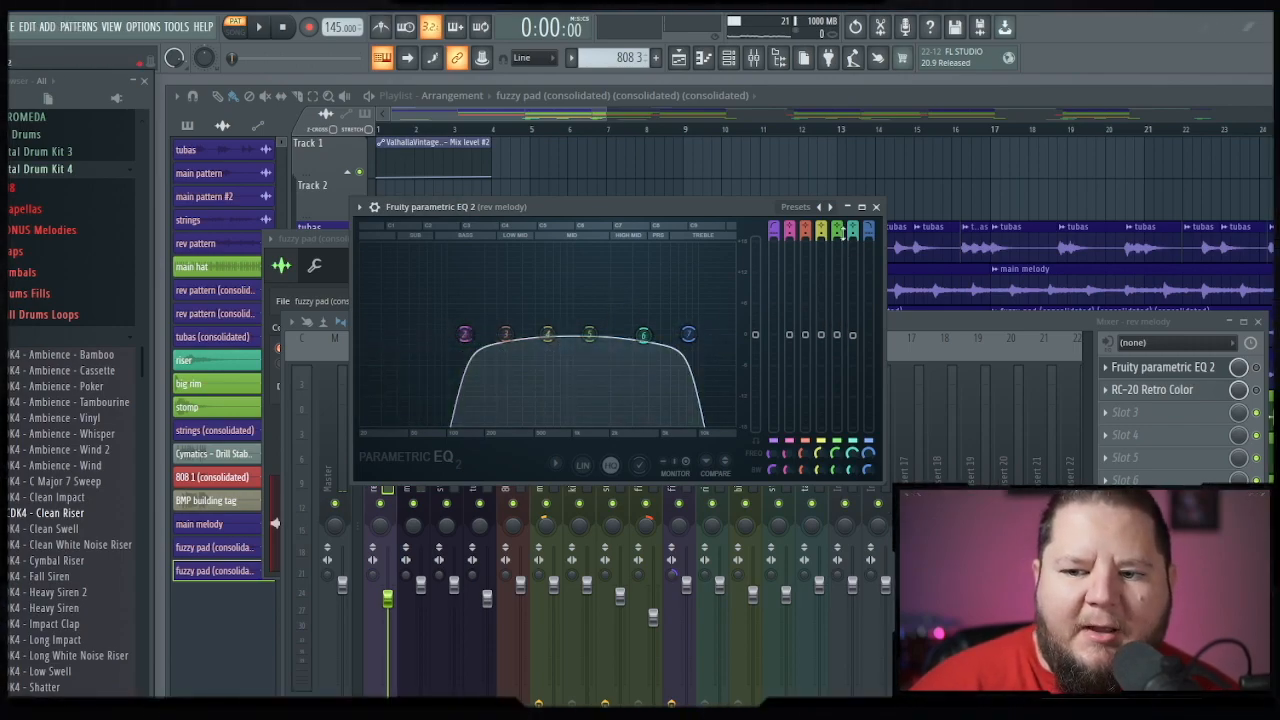
{"action": "left_click", "coordinate": [876, 207]}
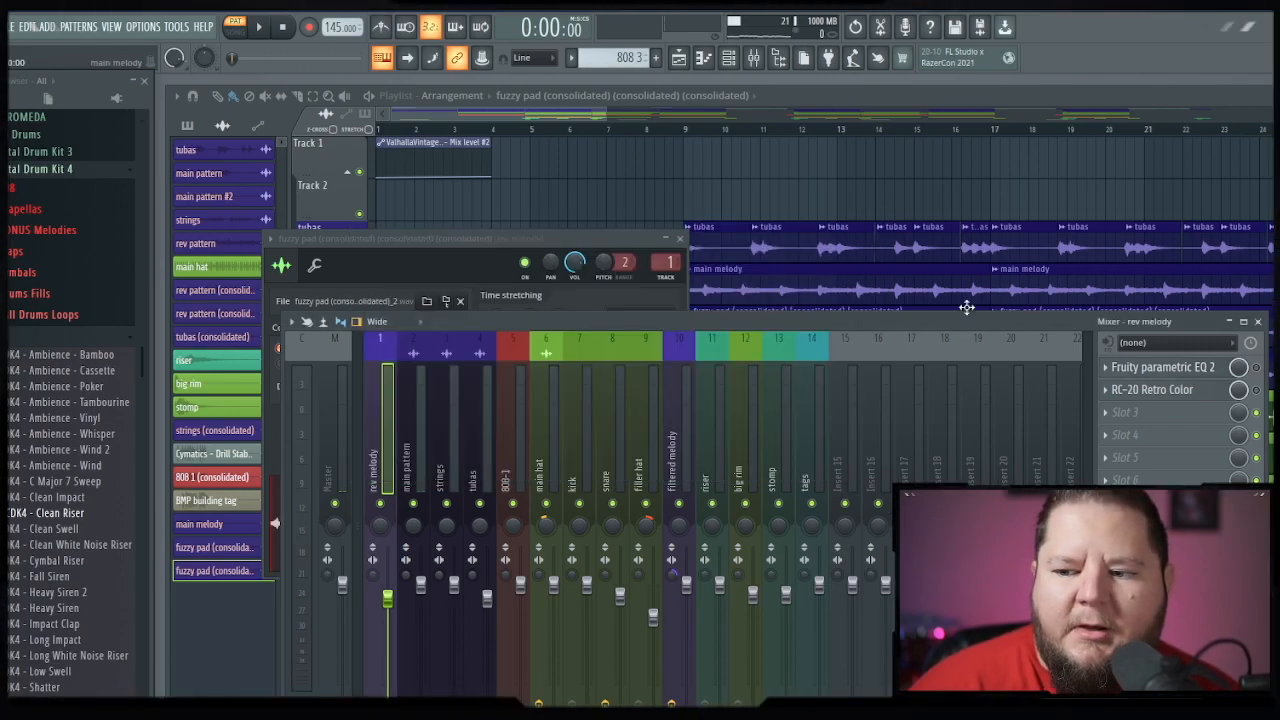
{"action": "left_click", "coordinate": [1160, 390]}
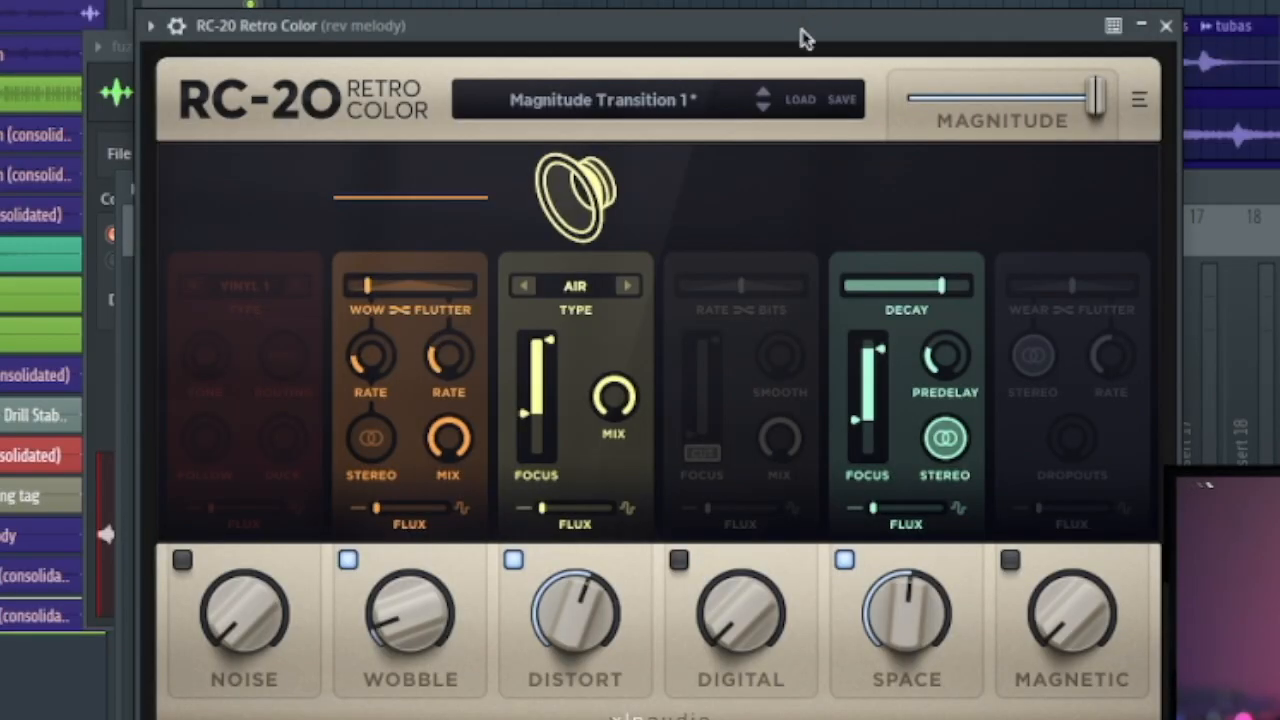
{"action": "left_click_drag", "start_coordinate": [805, 38], "coordinate": [794, 0]}
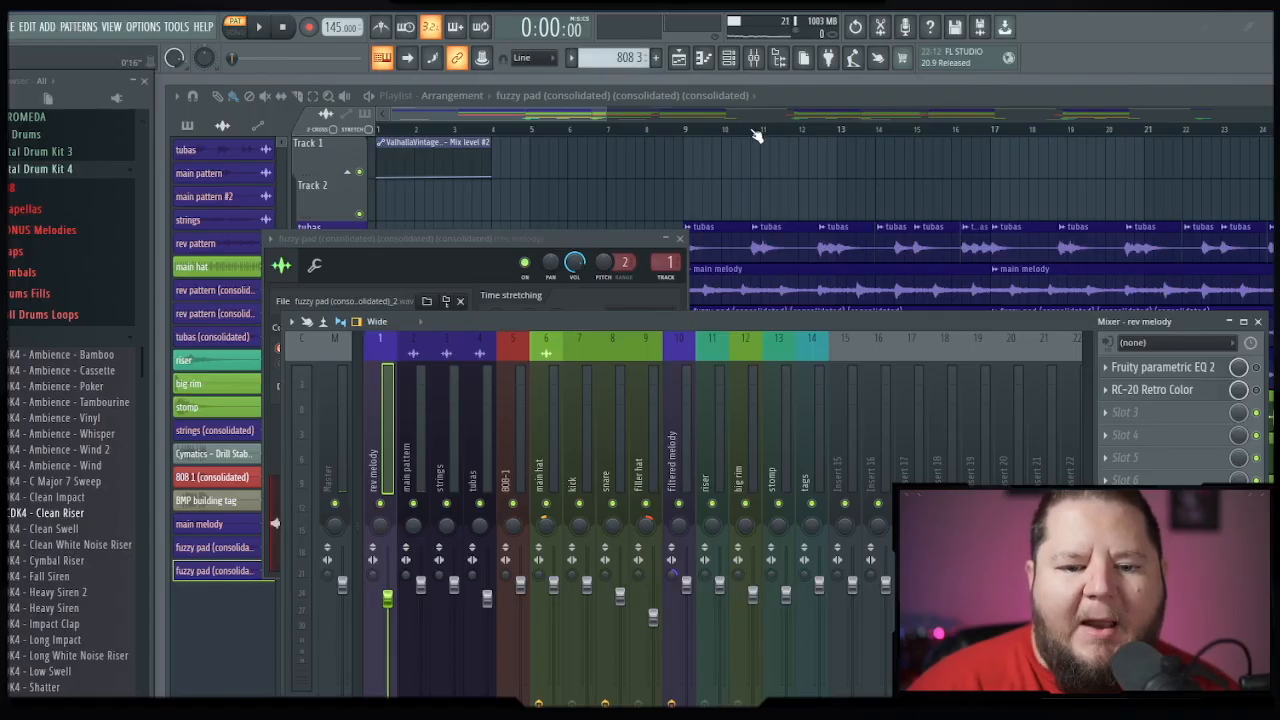
{"action": "left_click", "coordinate": [792, 93]}
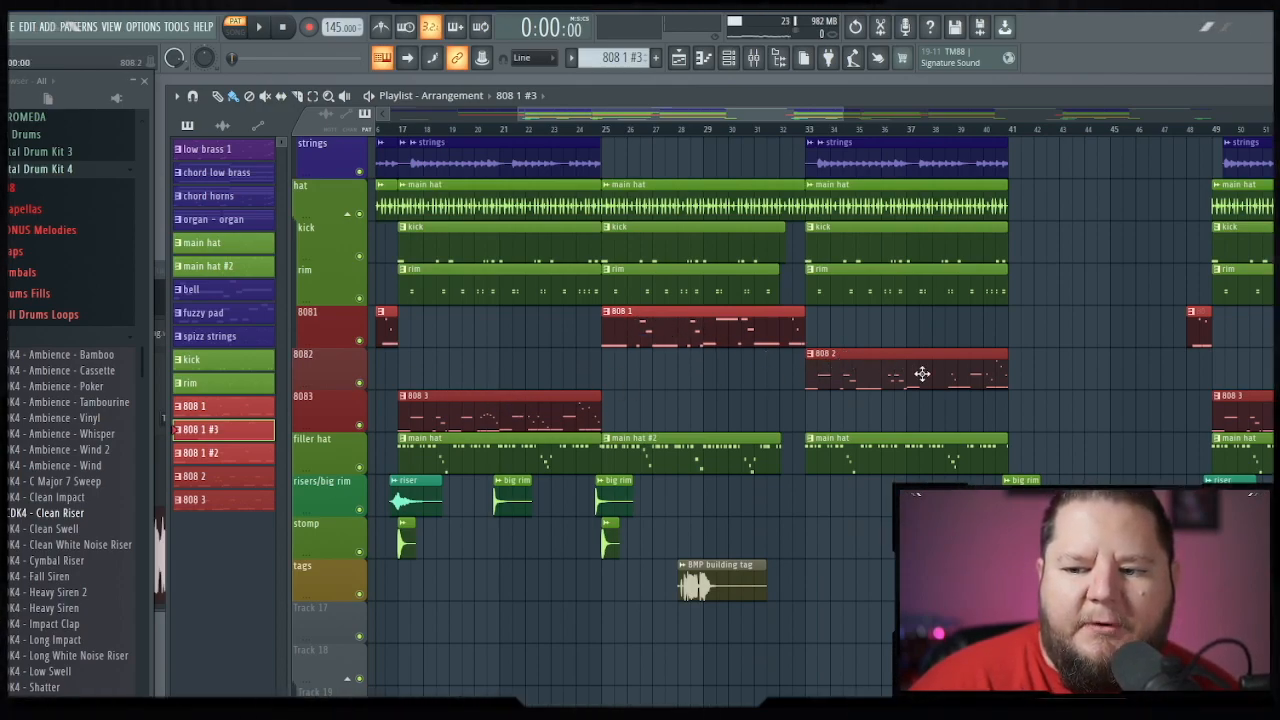
Open the 808 1 pattern from the 8081 playlist track and audition its notes from the first bar
{"action": "scroll", "coordinate": [998, 352], "scroll_direction": "up", "scroll_amount": 3}
{"action": "scroll", "coordinate": [998, 352], "scroll_direction": "right", "scroll_amount": 2}
{"action": "scroll", "coordinate": [1003, 355], "scroll_direction": "up", "scroll_amount": 2}
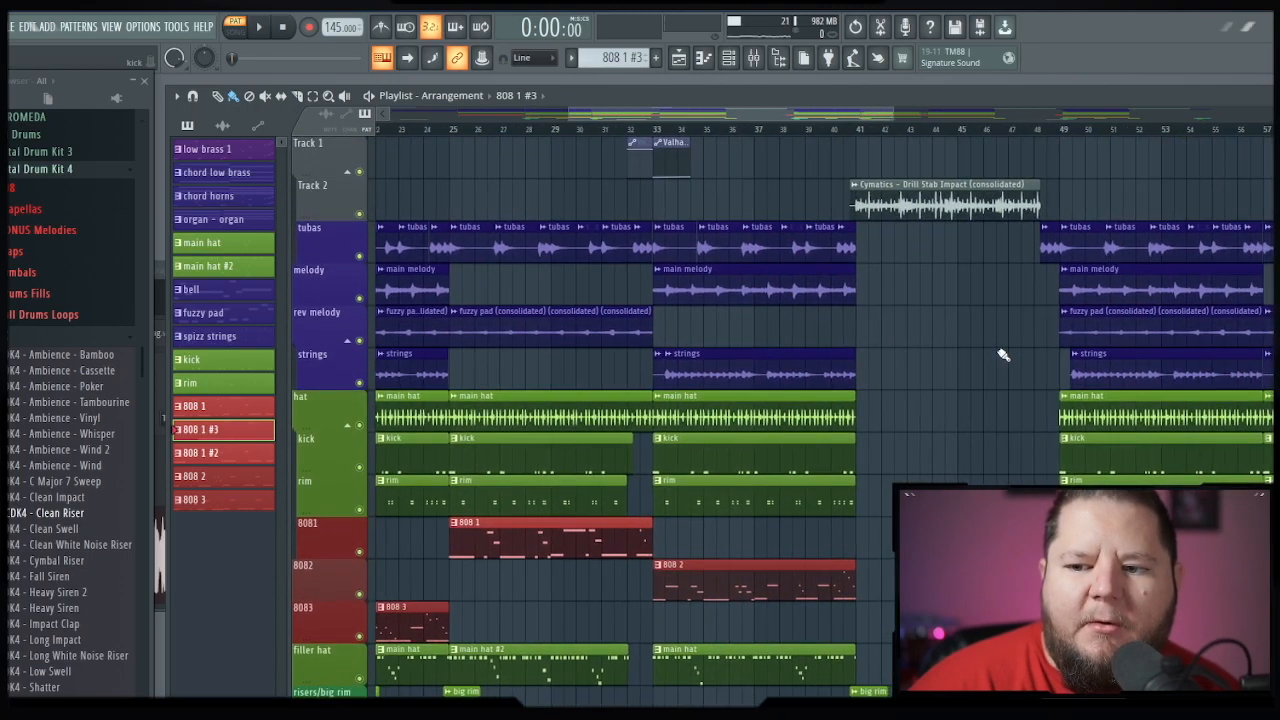
{"action": "scroll", "coordinate": [1003, 355], "scroll_direction": "down", "scroll_amount": 3}
{"action": "scroll", "coordinate": [1003, 355], "scroll_direction": "left", "scroll_amount": 2}
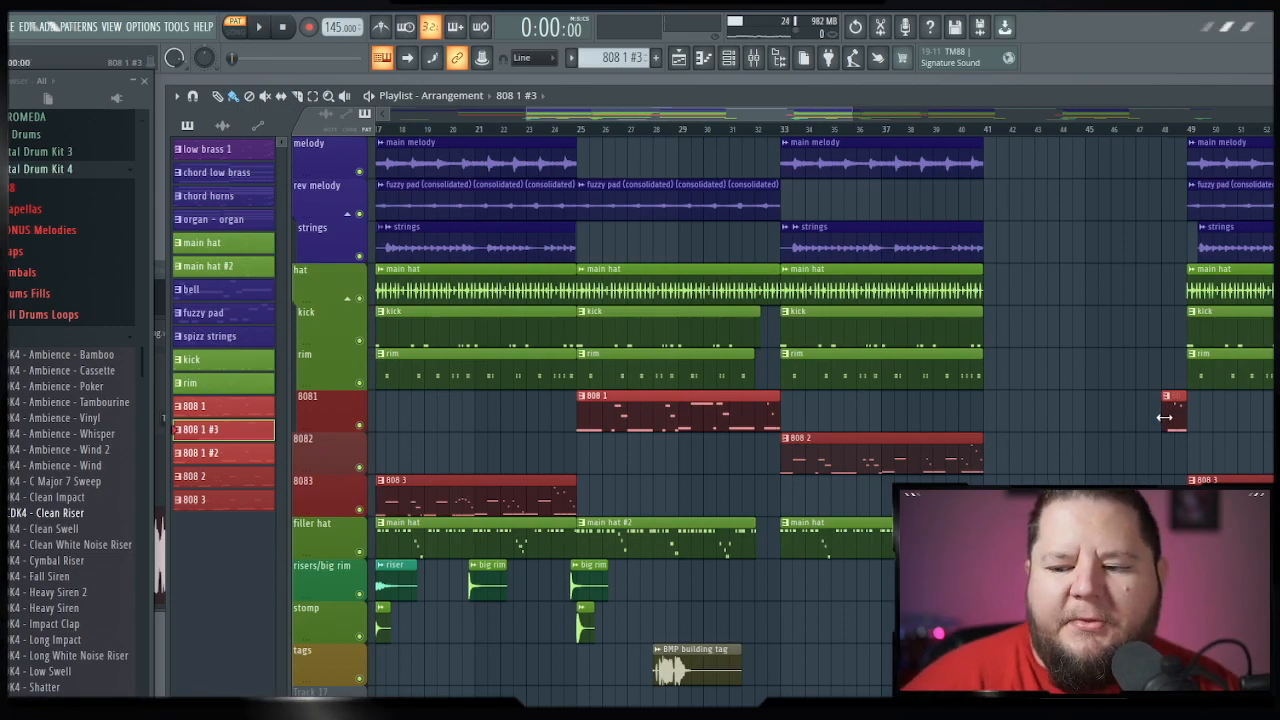
{"action": "double_click", "coordinate": [700, 415]}
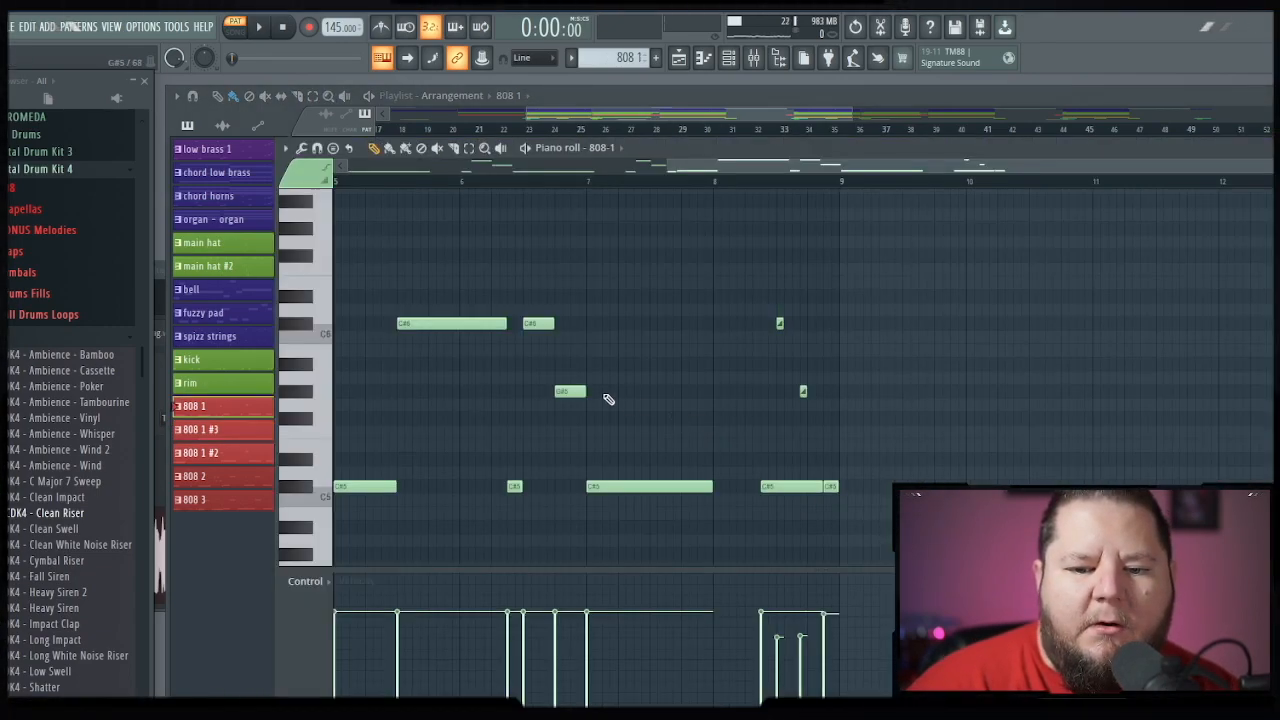
{"action": "scroll", "coordinate": [609, 399], "scroll_direction": "left", "scroll_amount": 5}
{"action": "scroll", "coordinate": [485, 362], "scroll_direction": "down", "scroll_amount": 2}
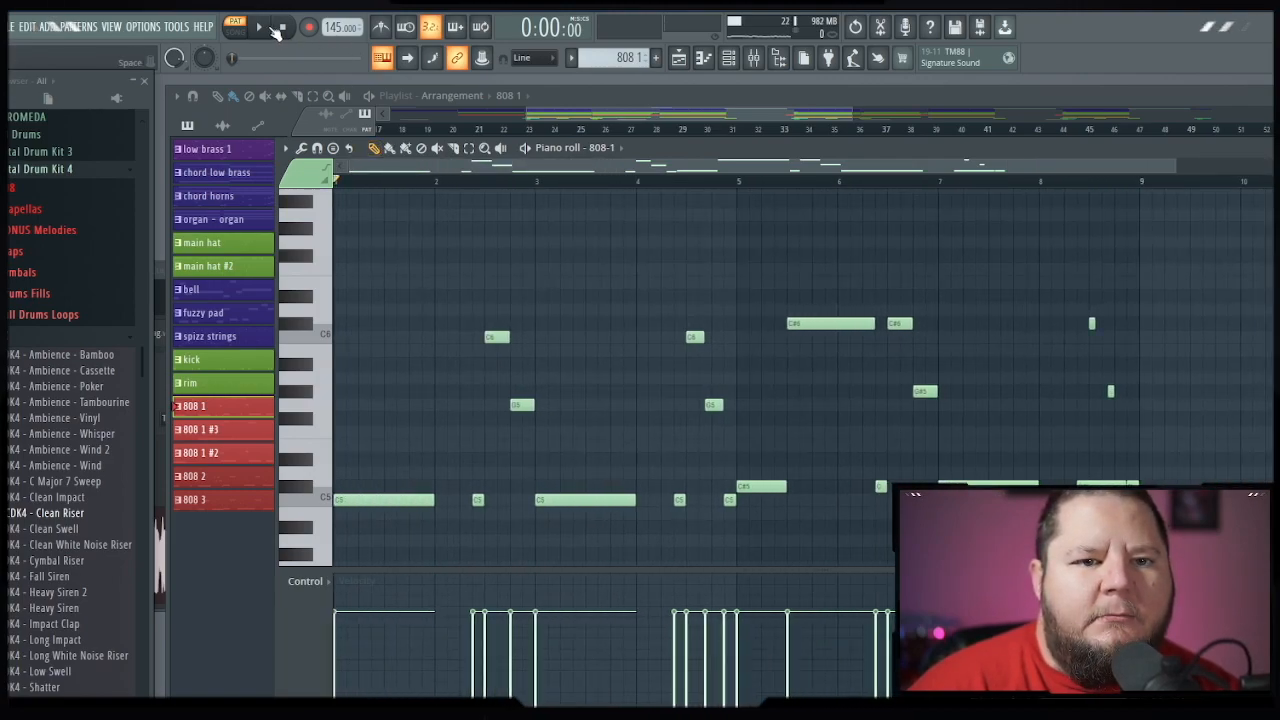
{"action": "left_click", "coordinate": [260, 27]}
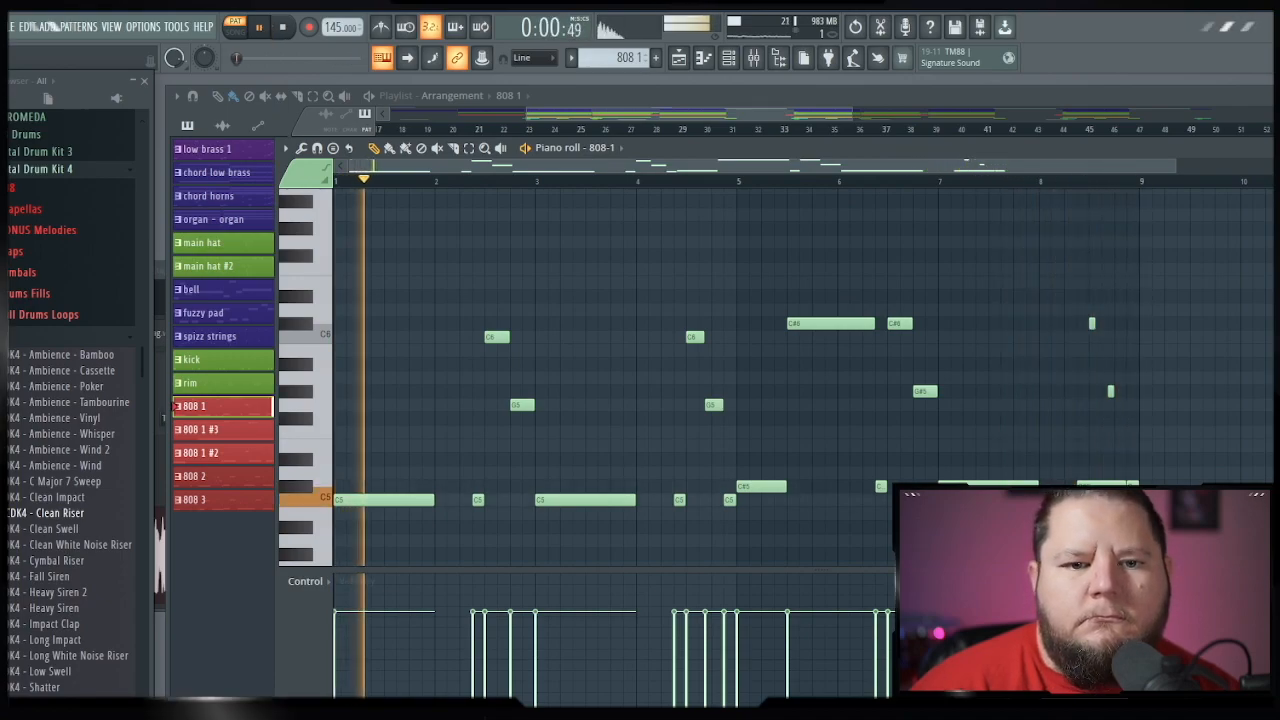
{"action": "left_click", "coordinate": [283, 28]}
Examine the short slide notes in bar 8 of the 808 1 pattern with note velocity shown in the control lane
{"action": "scroll", "coordinate": [978, 350], "scroll_direction": "right", "scroll_amount": 5}
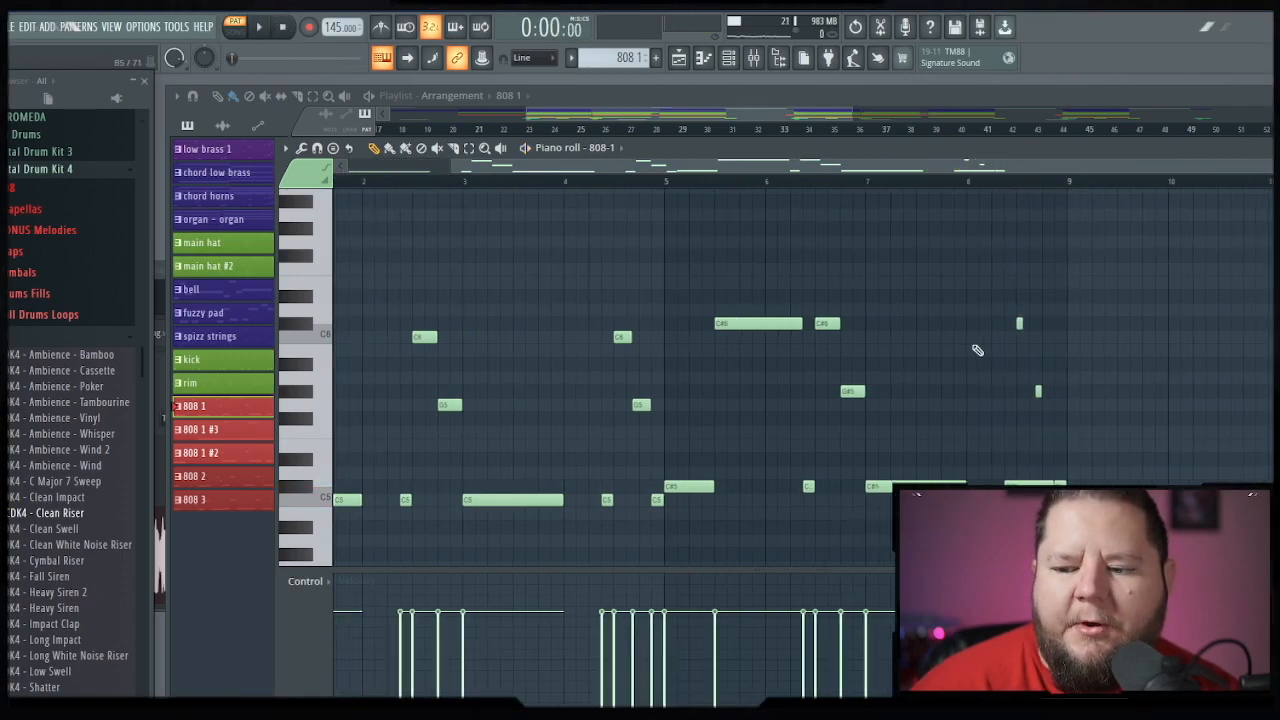
{"action": "scroll", "coordinate": [867, 373], "scroll_direction": "up", "scroll_amount": 4}
{"action": "scroll", "coordinate": [867, 373], "scroll_direction": "right", "scroll_amount": 1}
{"action": "scroll", "coordinate": [868, 374], "scroll_direction": "up", "scroll_amount": 3}
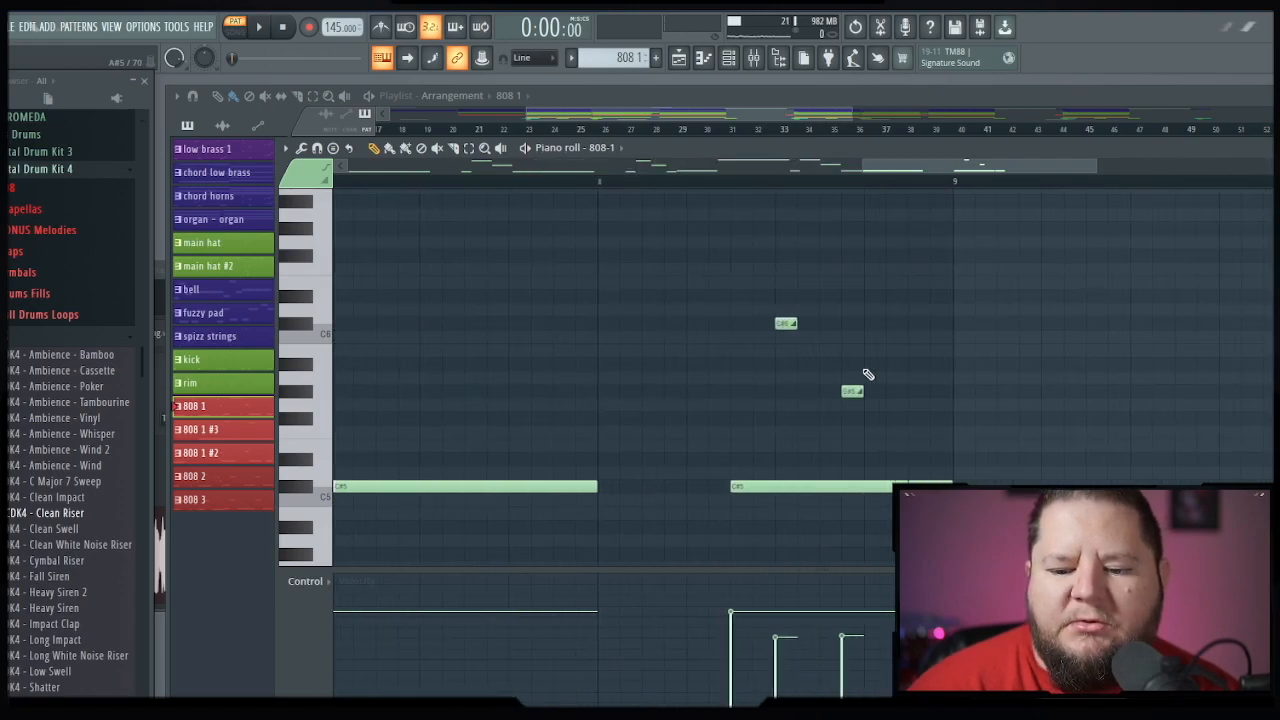
{"action": "left_click", "coordinate": [305, 588]}
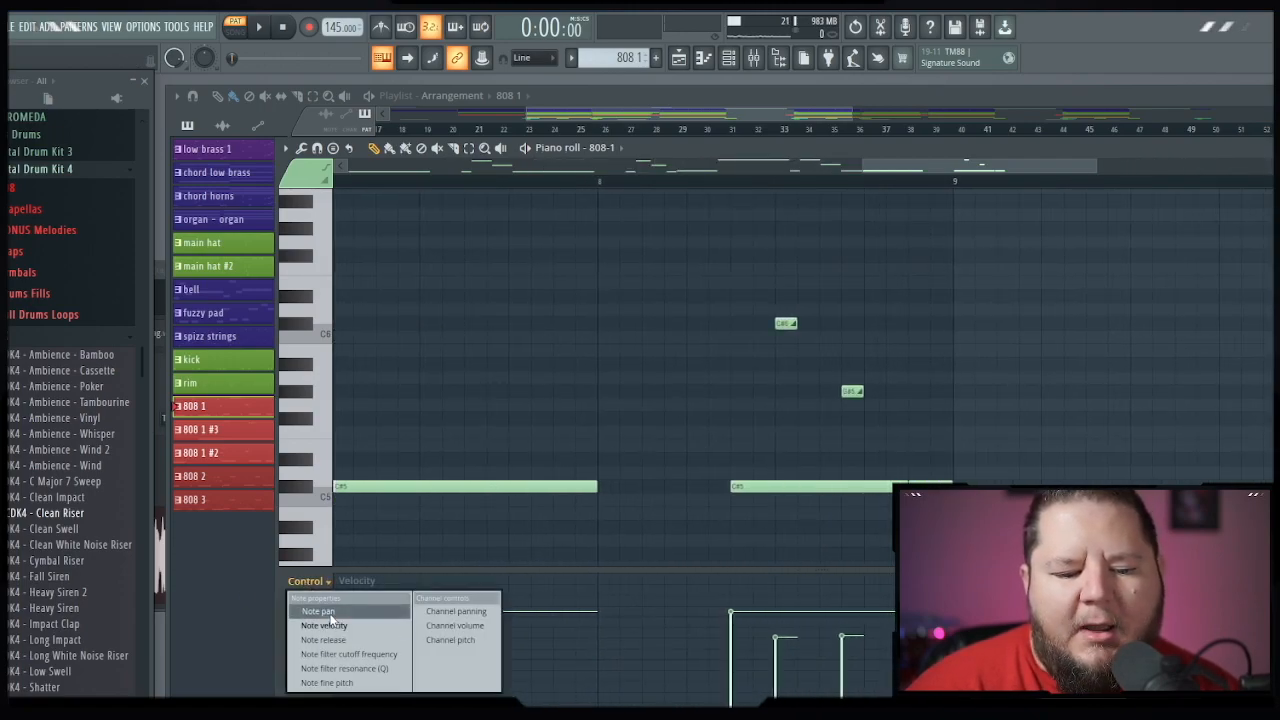
{"action": "left_click", "coordinate": [323, 622]}
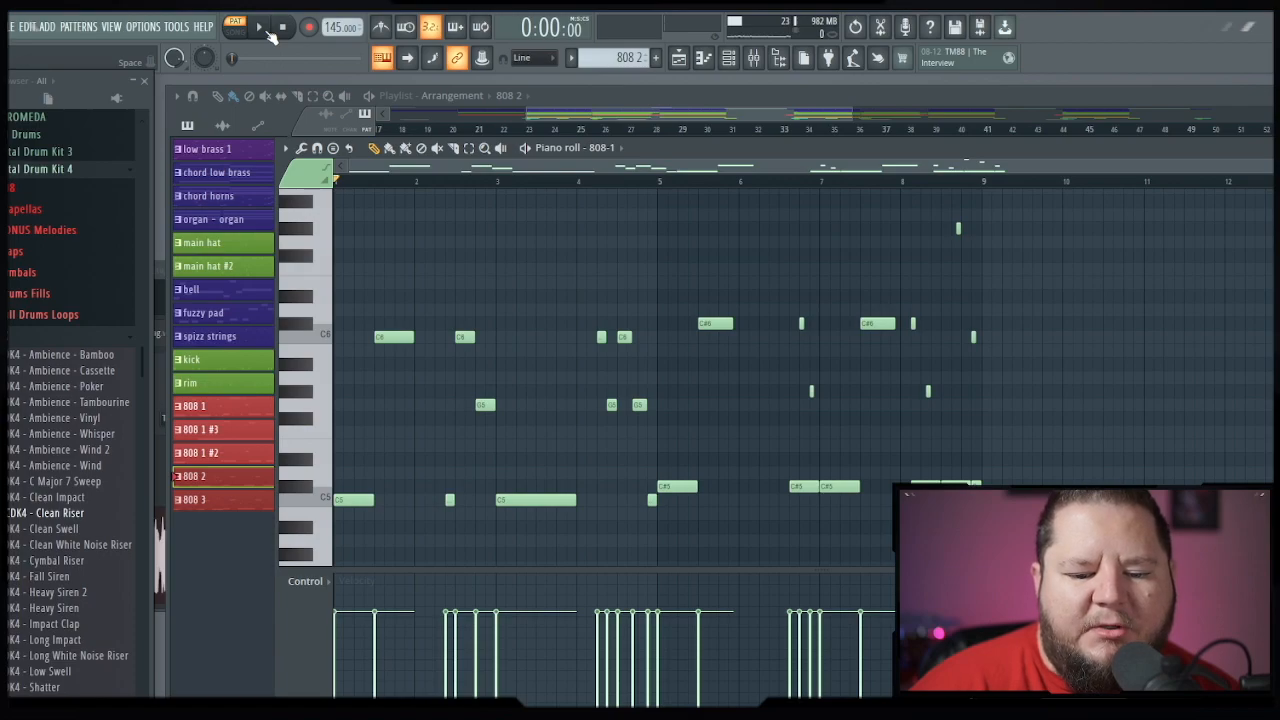
Audition the 808 2 pattern in the piano roll, bringing its highest notes into view, and stop playback
{"action": "left_click", "coordinate": [262, 28]}
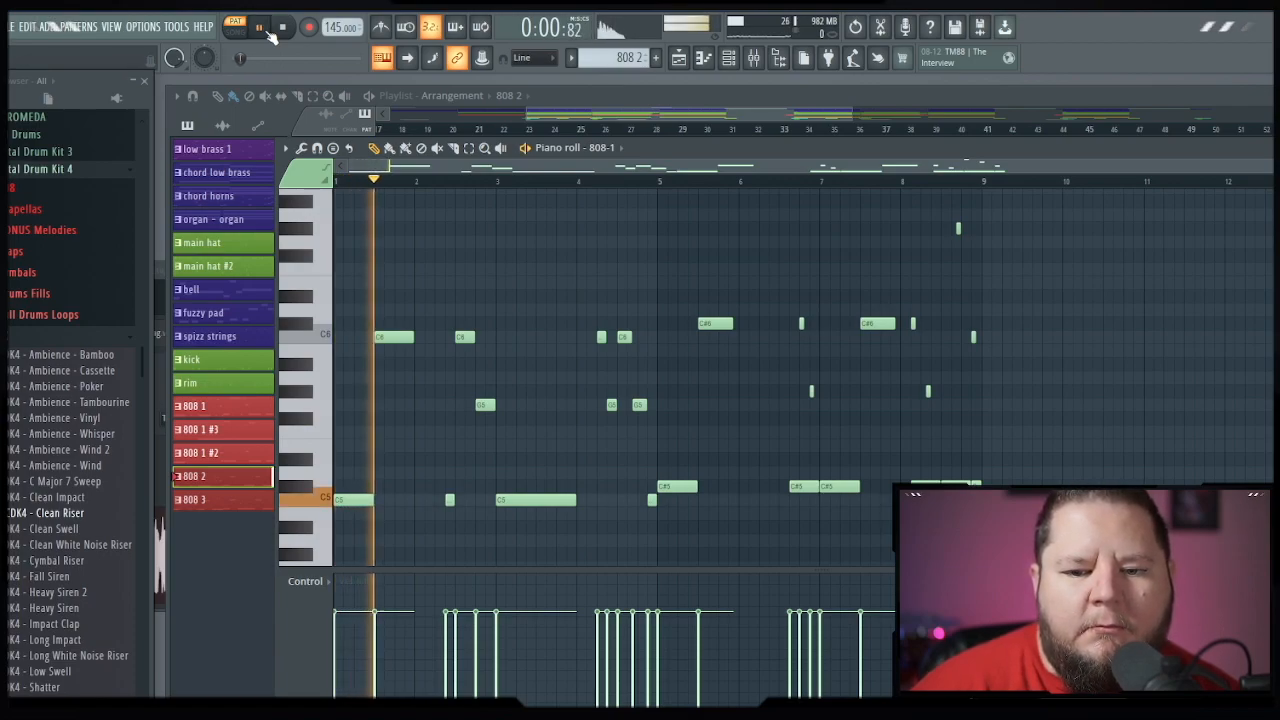
{"action": "scroll", "coordinate": [446, 218], "scroll_direction": "up", "scroll_amount": 1}
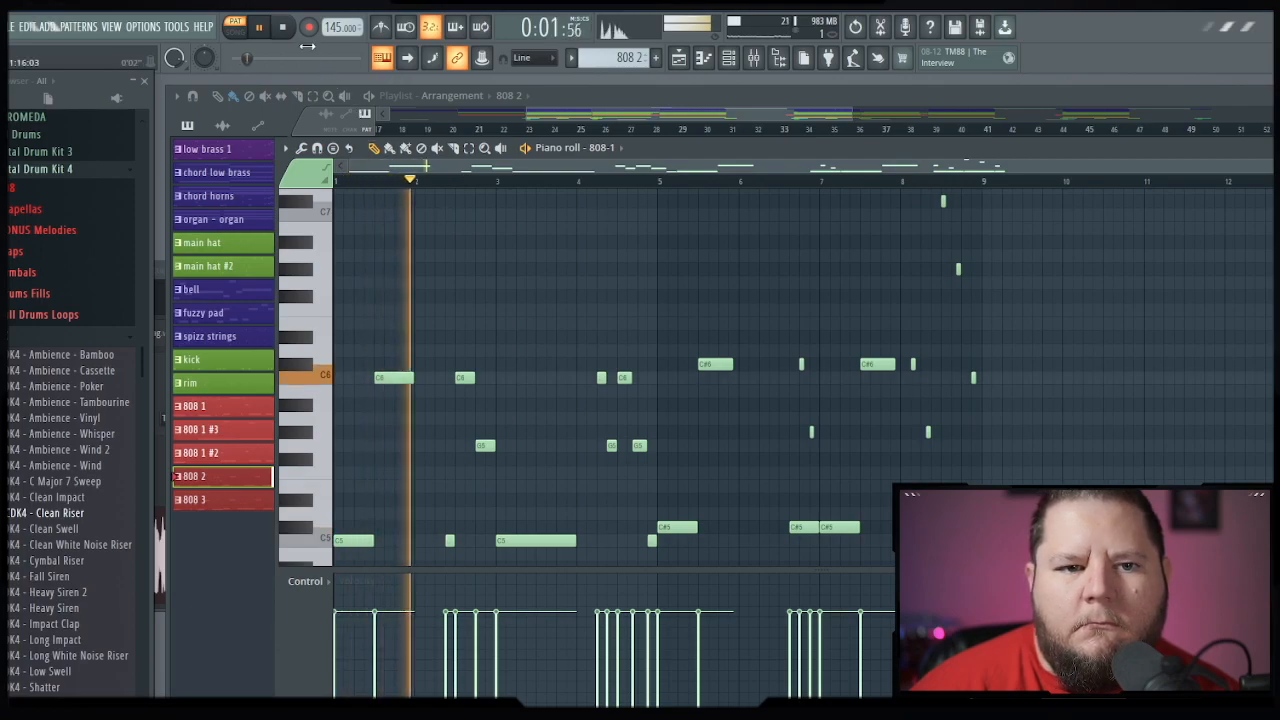
{"action": "left_click", "coordinate": [284, 27]}
Open the 808 3 pattern from the playlist, audition it, and examine its high slide notes in bar 8
{"action": "left_click", "coordinate": [679, 58]}
{"action": "double_click", "coordinate": [483, 500]}
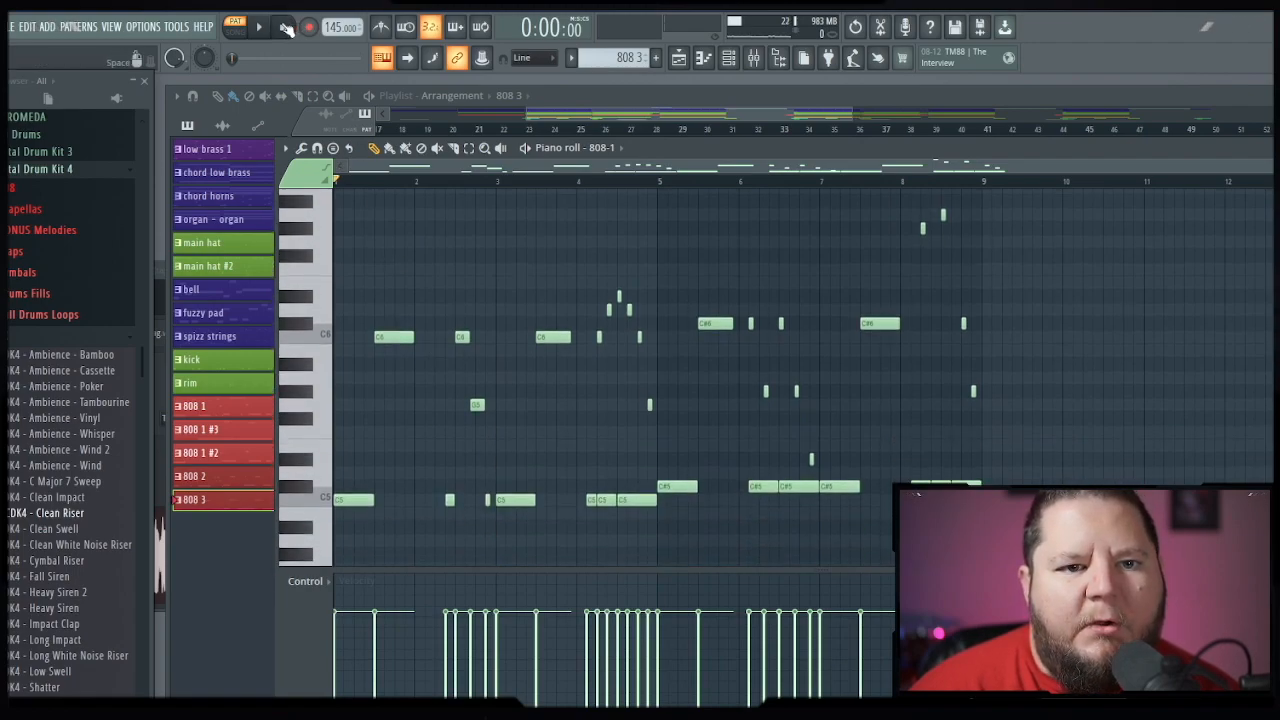
{"action": "left_click", "coordinate": [264, 29]}
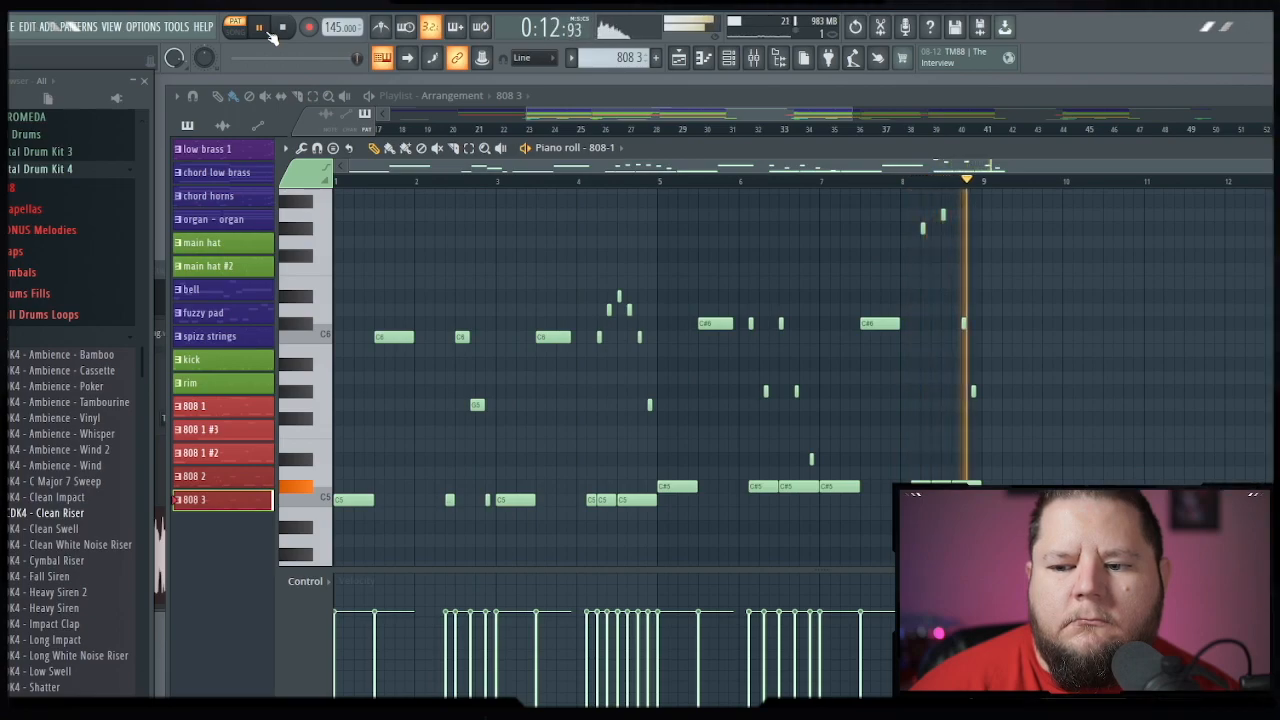
{"action": "left_click", "coordinate": [280, 29]}
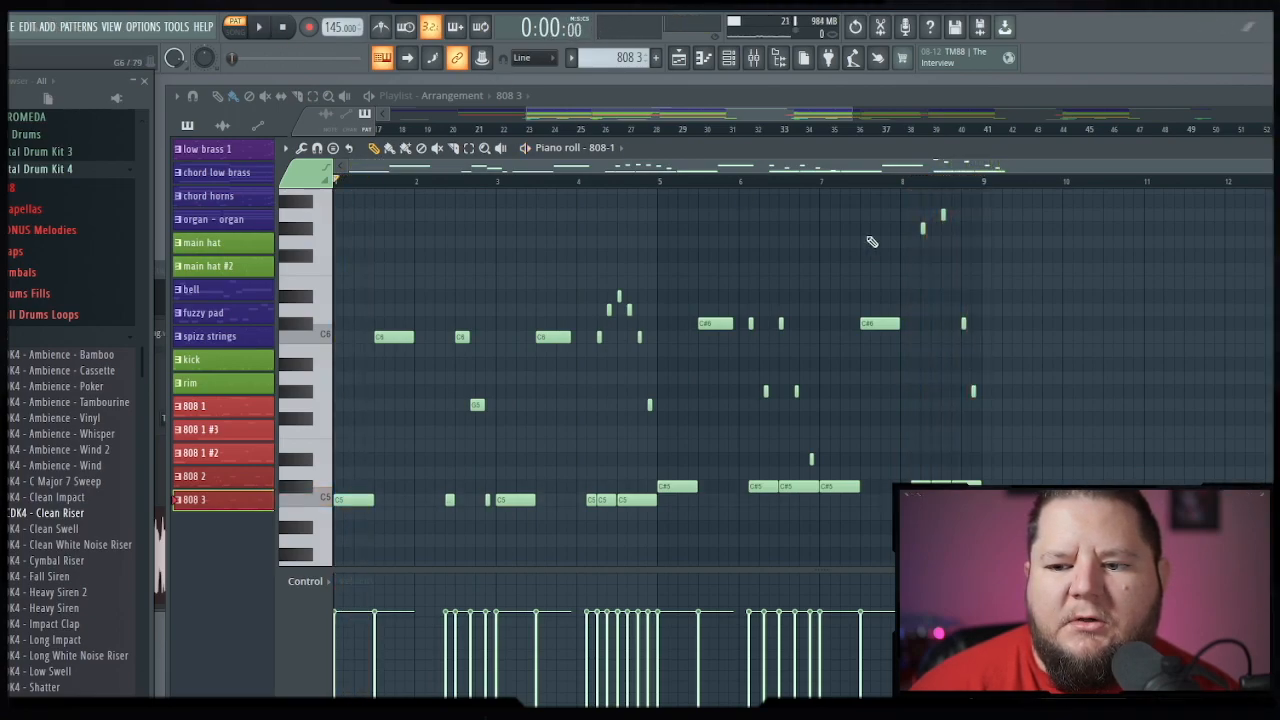
{"action": "scroll", "coordinate": [872, 242], "scroll_direction": "up", "scroll_amount": 3}
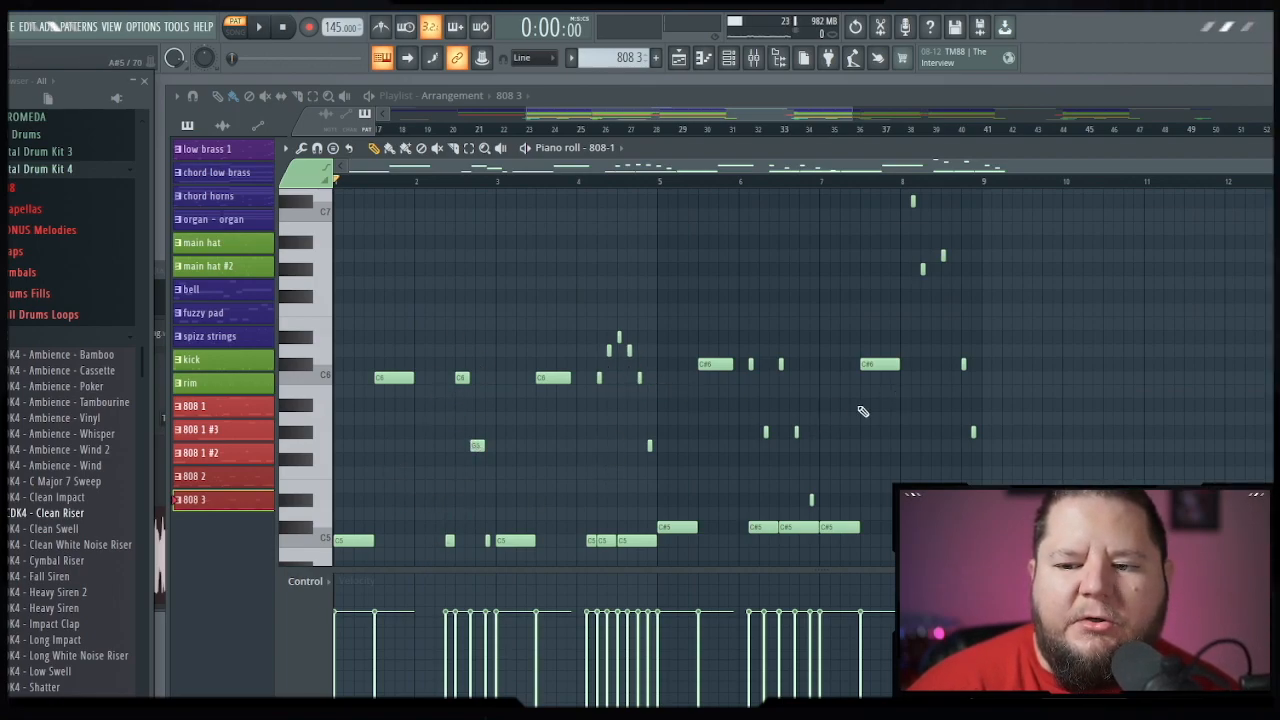
{"action": "scroll", "coordinate": [857, 424], "scroll_direction": "right", "scroll_amount": 2}
{"action": "scroll", "coordinate": [857, 424], "scroll_direction": "up", "scroll_amount": 3}
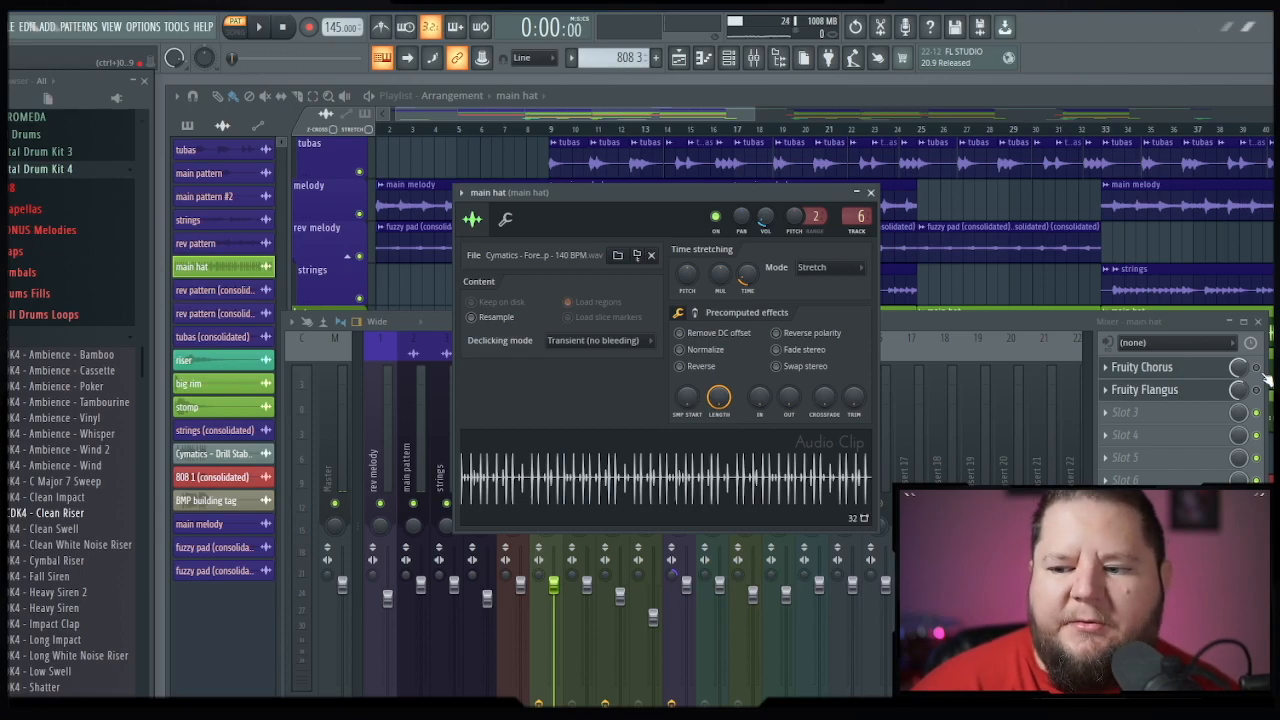
Enable Fruity Chorus and Fruity Flangus on the main hat mixer track and preview the hat loop in its audio clip settings
{"action": "left_click", "coordinate": [1265, 377]}
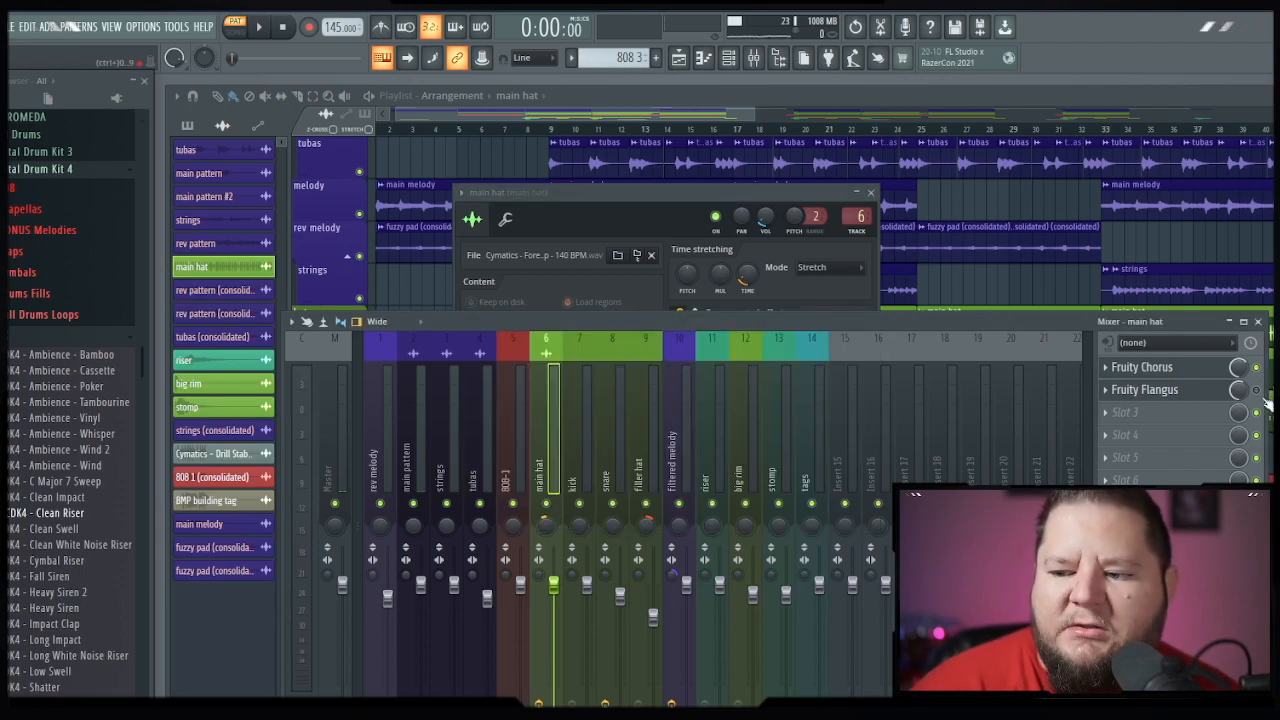
{"action": "left_click", "coordinate": [685, 192]}
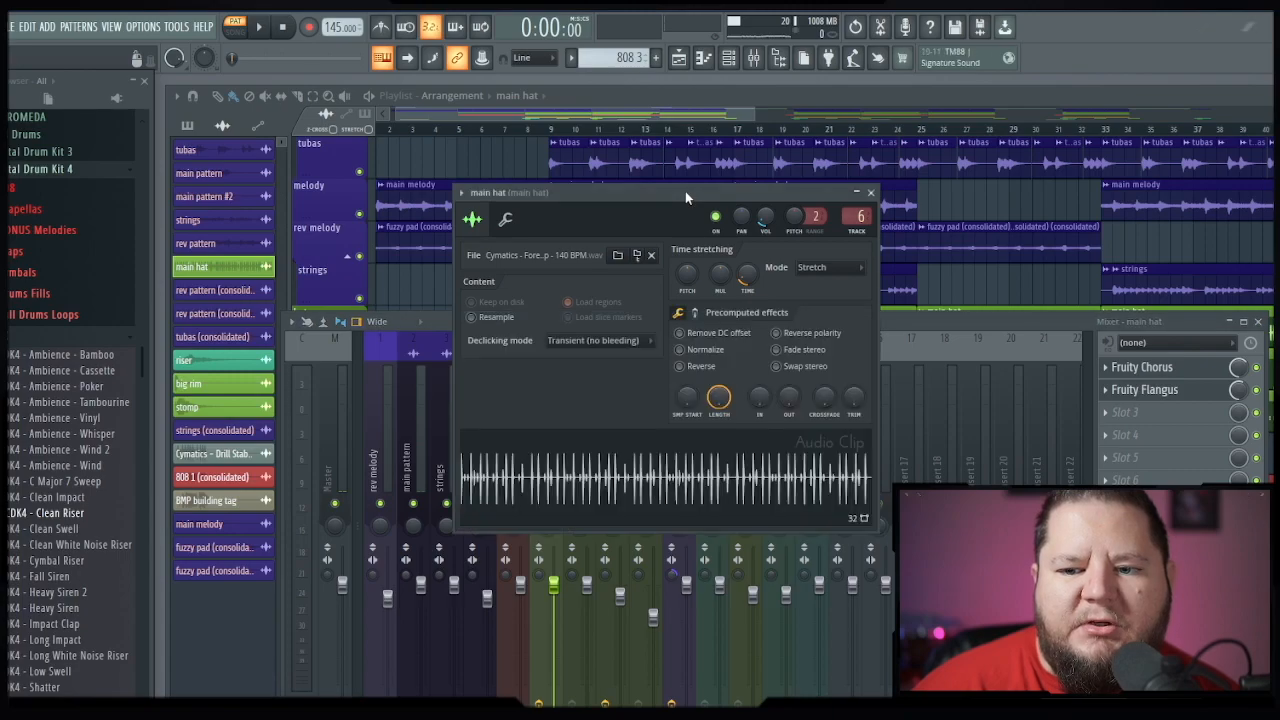
{"action": "left_click", "coordinate": [663, 476]}
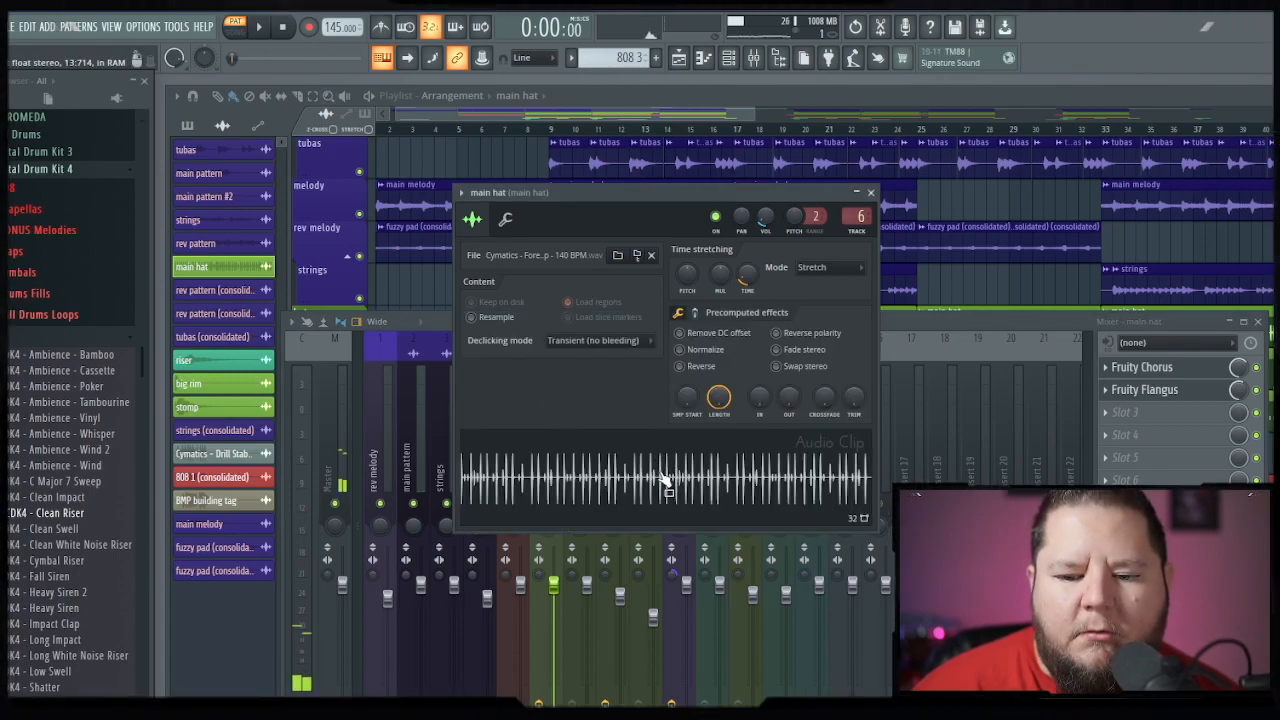
{"action": "left_click", "coordinate": [1263, 383]}
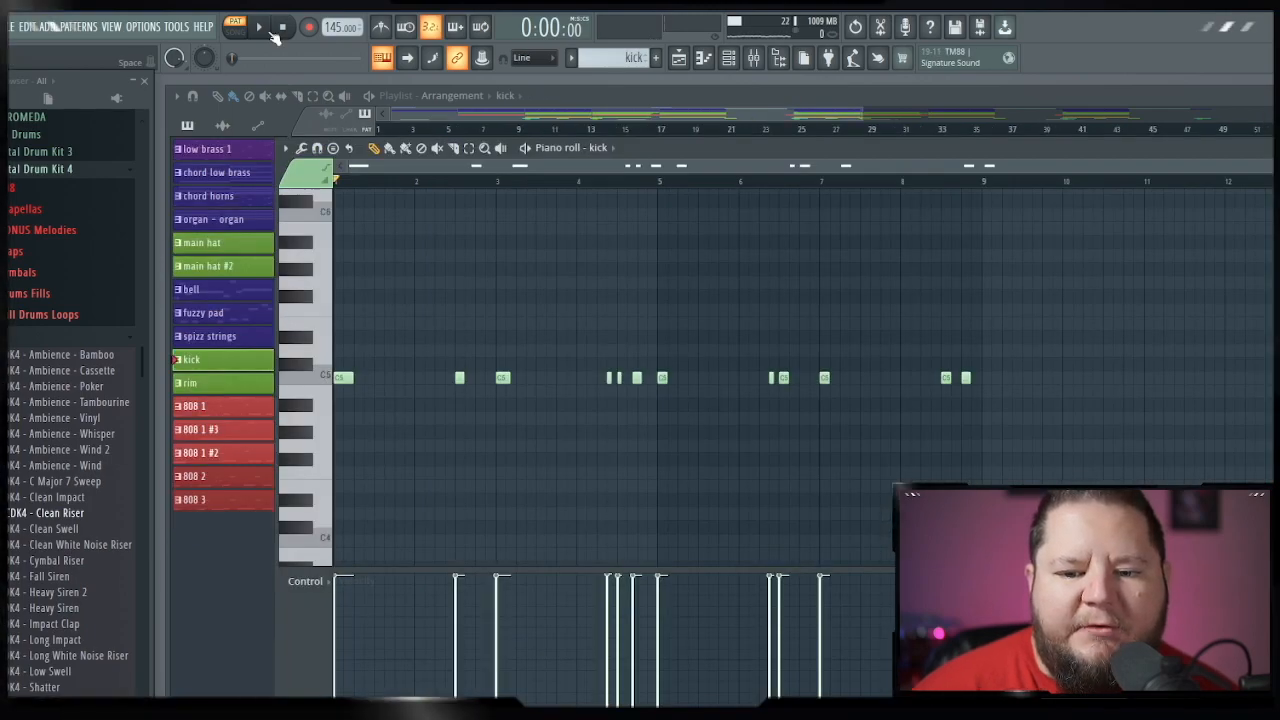
Audition the kick pattern and the rim pattern's layered snare notes, and view the snare channel in the channel rack
{"action": "left_click", "coordinate": [264, 30]}
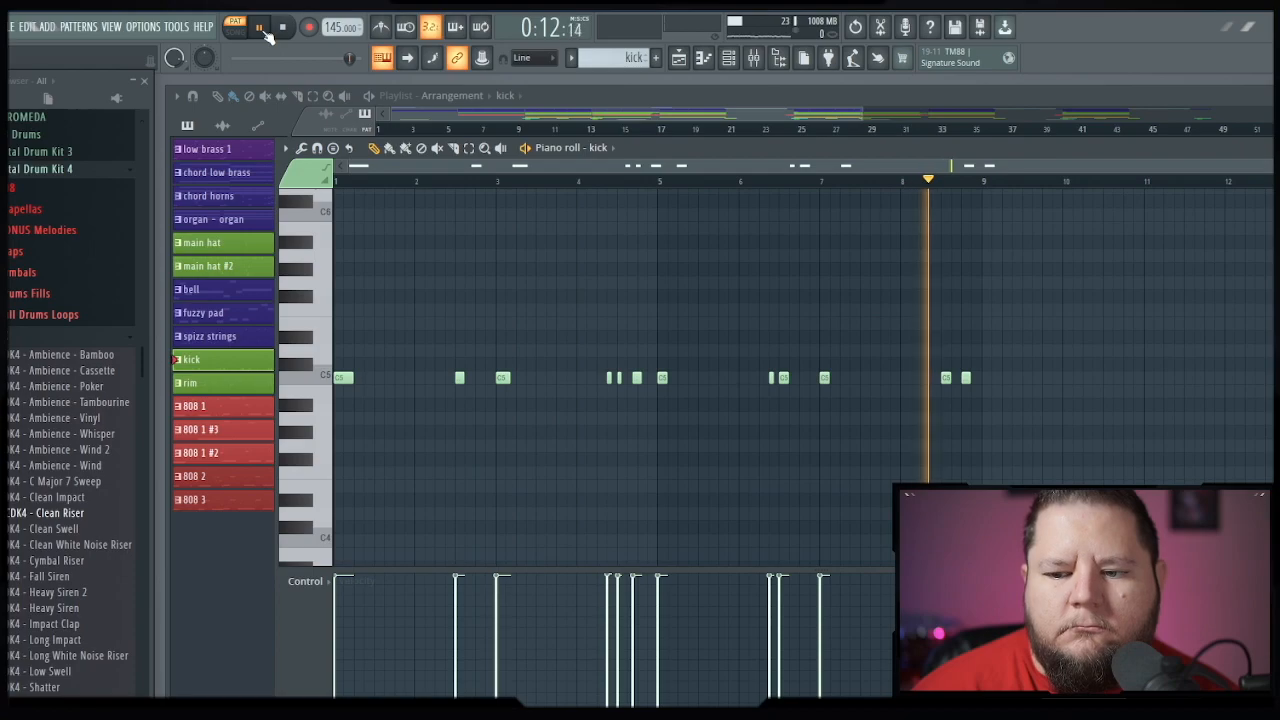
{"action": "left_click", "coordinate": [265, 33]}
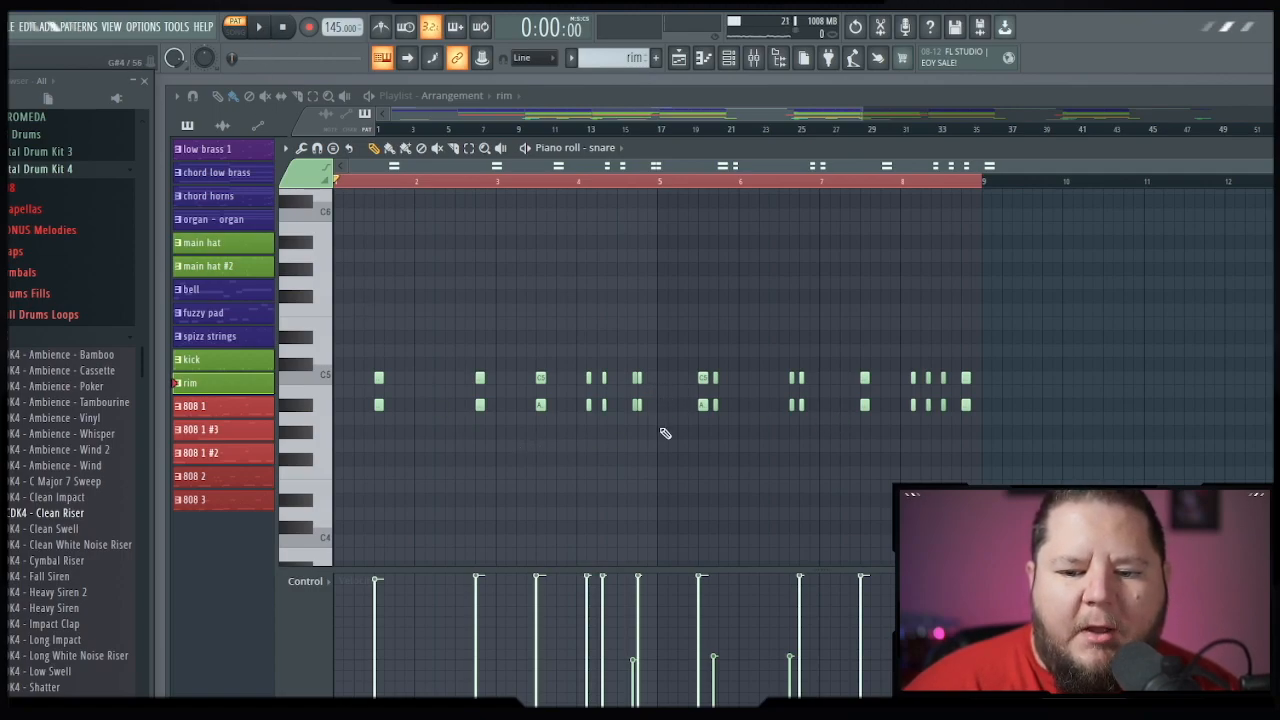
{"action": "key", "text": "space"}
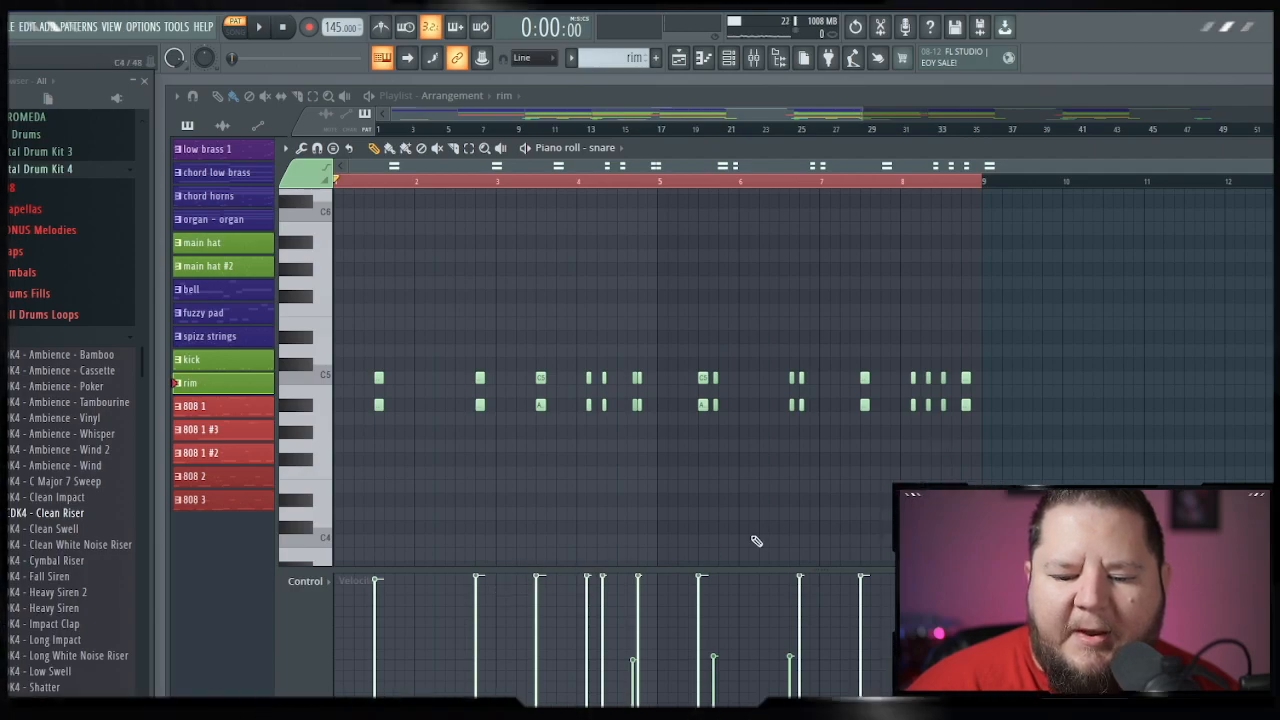
{"action": "left_click", "coordinate": [729, 59]}
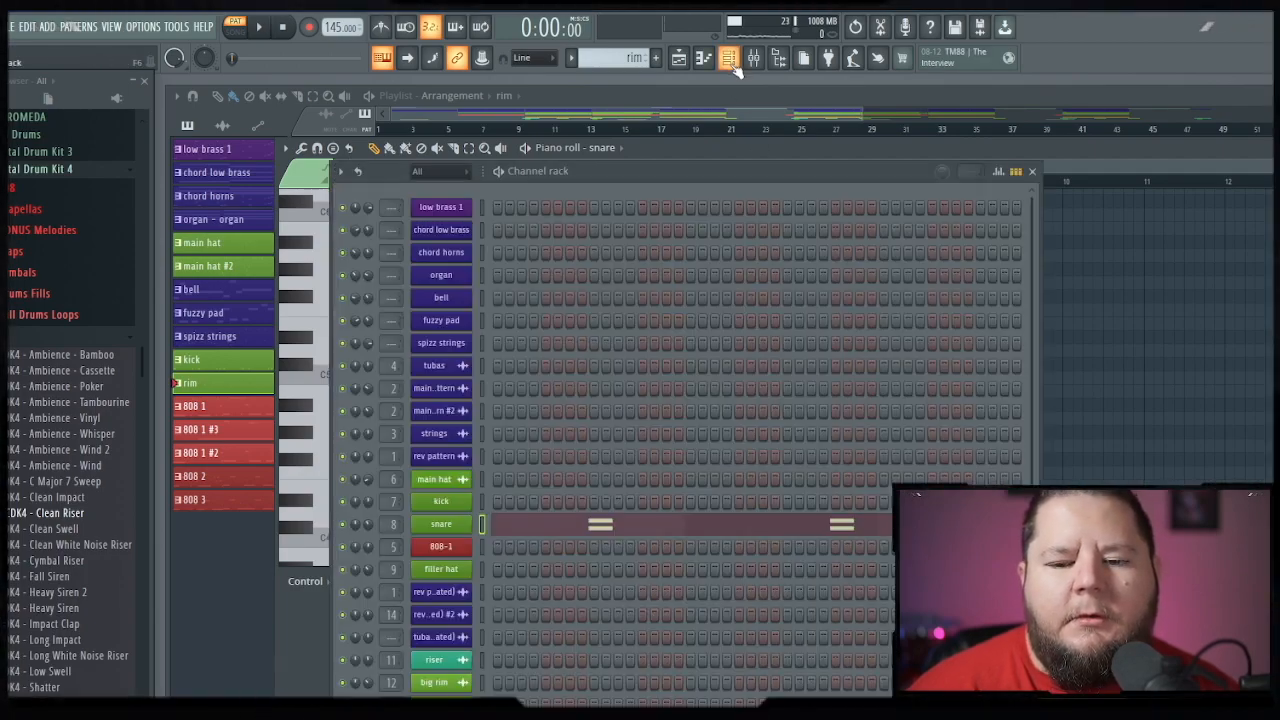
Open the main hat pattern's filler hat notes in the piano roll and bring the pattern's start into view
{"action": "double_click", "coordinate": [695, 488]}
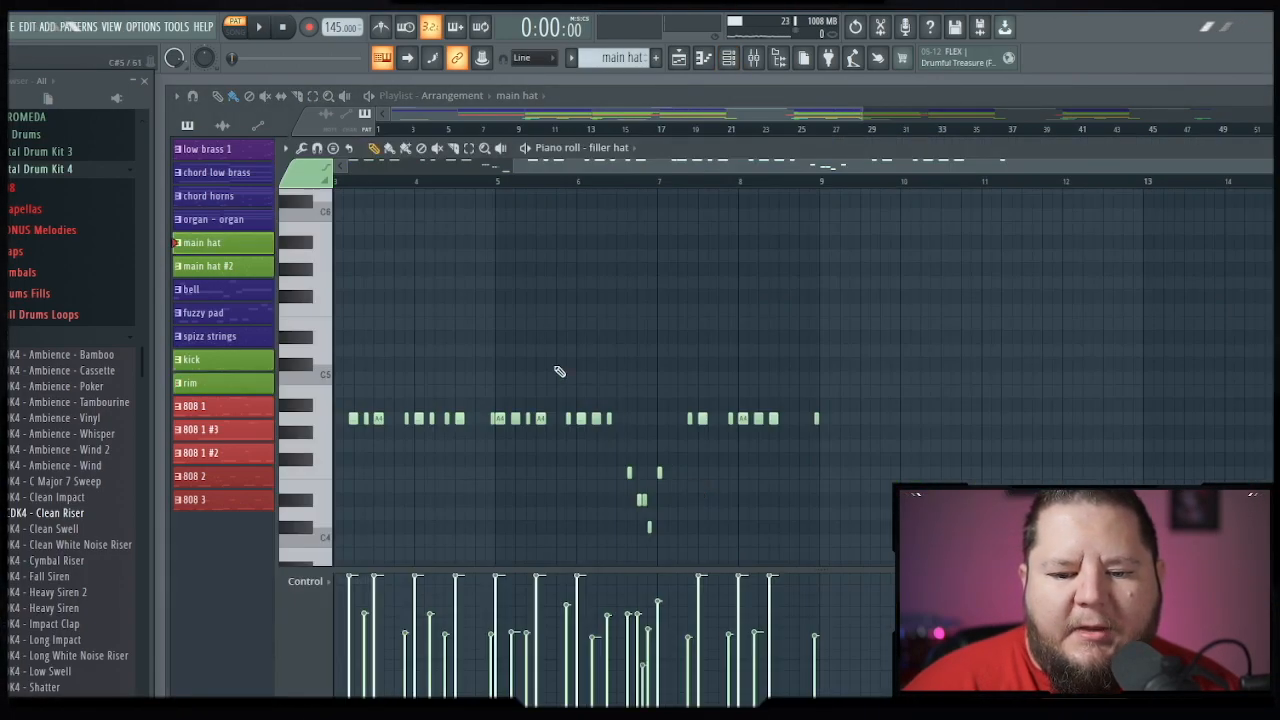
{"action": "scroll", "coordinate": [549, 345], "scroll_direction": "left", "scroll_amount": 2}
{"action": "scroll", "coordinate": [549, 345], "scroll_direction": "down", "scroll_amount": 1}
{"action": "scroll", "coordinate": [549, 345], "scroll_direction": "up", "scroll_amount": 1}
{"action": "scroll", "coordinate": [549, 345], "scroll_direction": "down", "scroll_amount": 1}
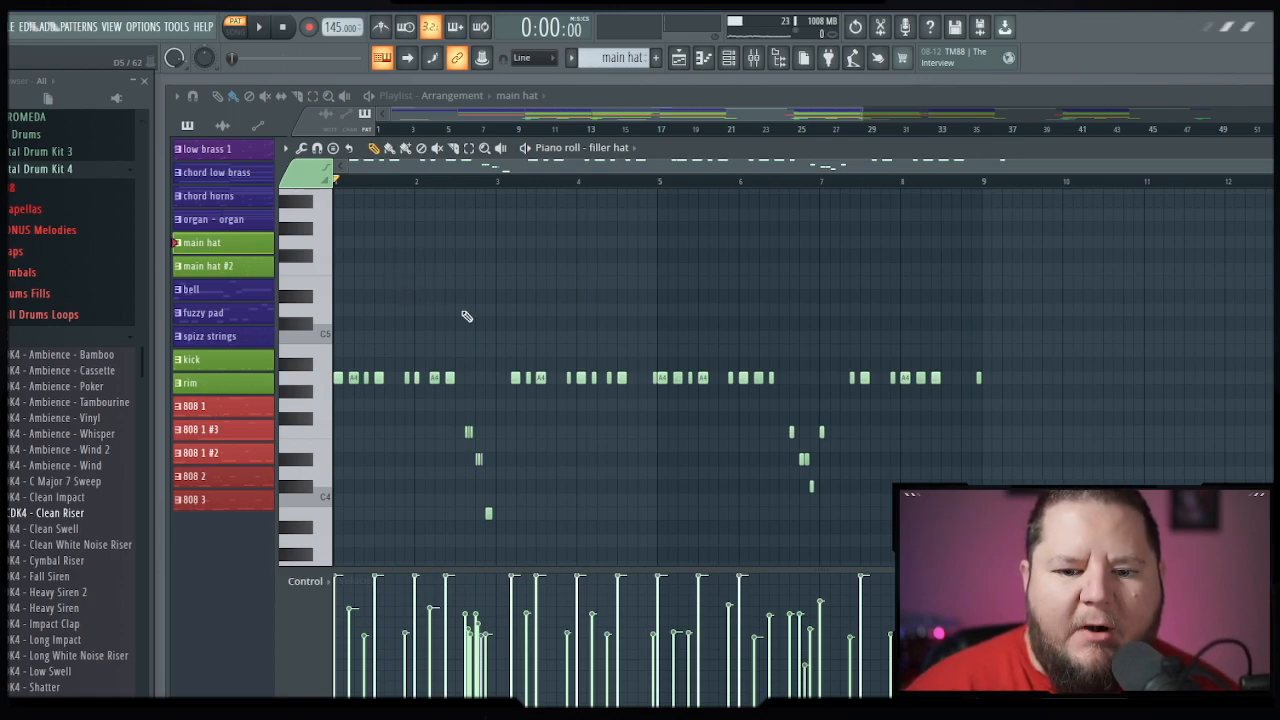
Audition the filler hat pattern in the piano roll, following its main notes and lower pitched rolls at closer range
{"action": "left_click", "coordinate": [262, 28]}
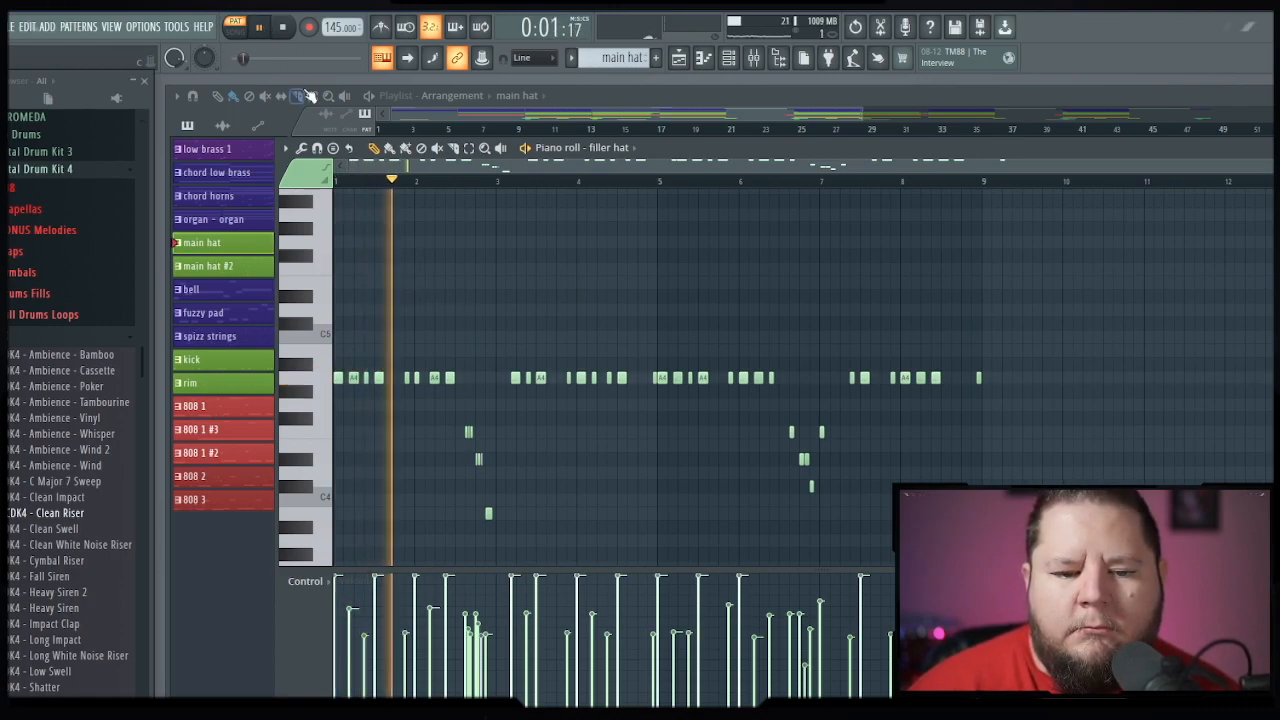
{"action": "scroll", "coordinate": [396, 212], "scroll_direction": "up", "scroll_amount": 3}
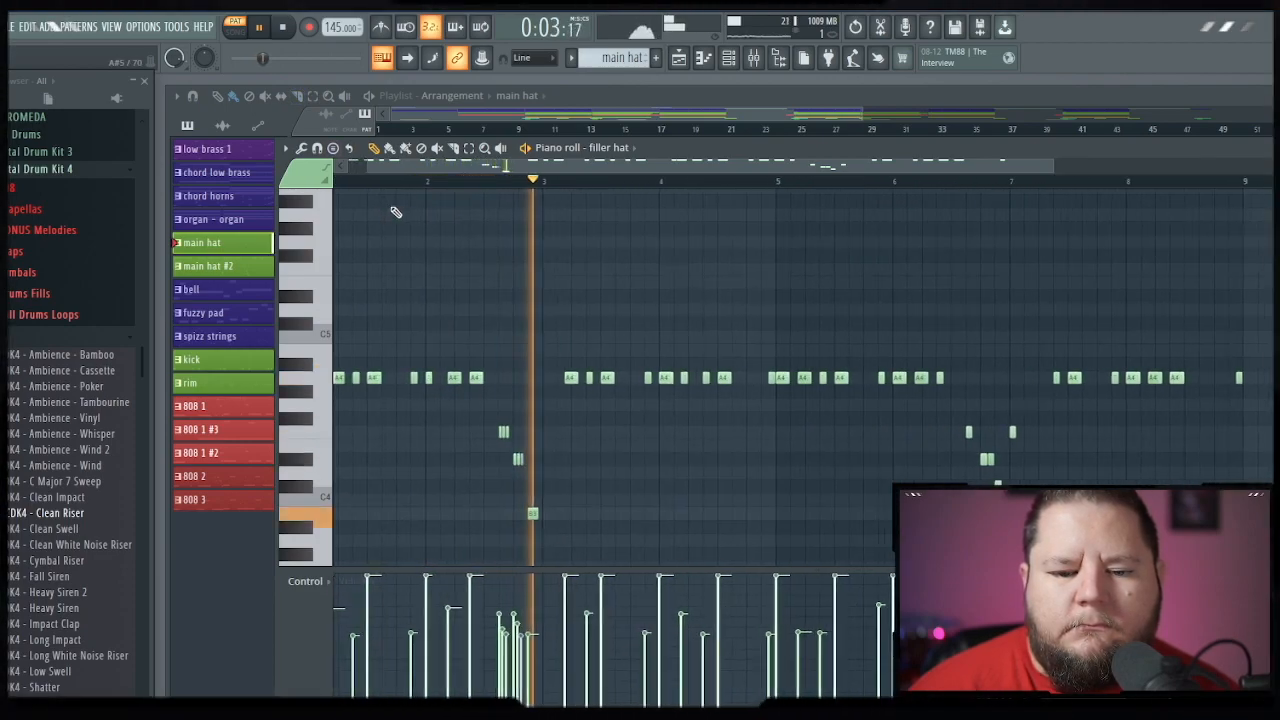
{"action": "scroll", "coordinate": [396, 212], "scroll_direction": "up", "scroll_amount": 1}
{"action": "scroll", "coordinate": [506, 240], "scroll_direction": "right", "scroll_amount": 2}
{"action": "scroll", "coordinate": [506, 240], "scroll_direction": "down", "scroll_amount": 2}
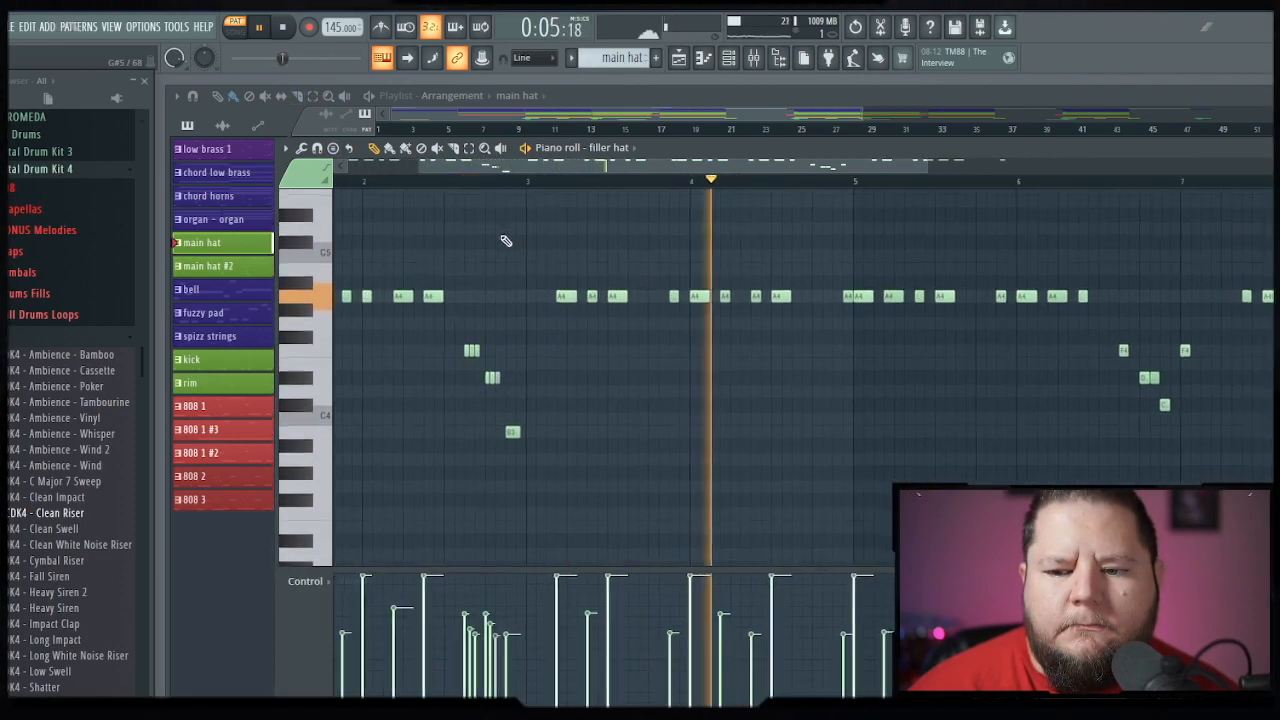
{"action": "scroll", "coordinate": [506, 240], "scroll_direction": "up", "scroll_amount": 2}
{"action": "scroll", "coordinate": [506, 240], "scroll_direction": "right", "scroll_amount": 3}
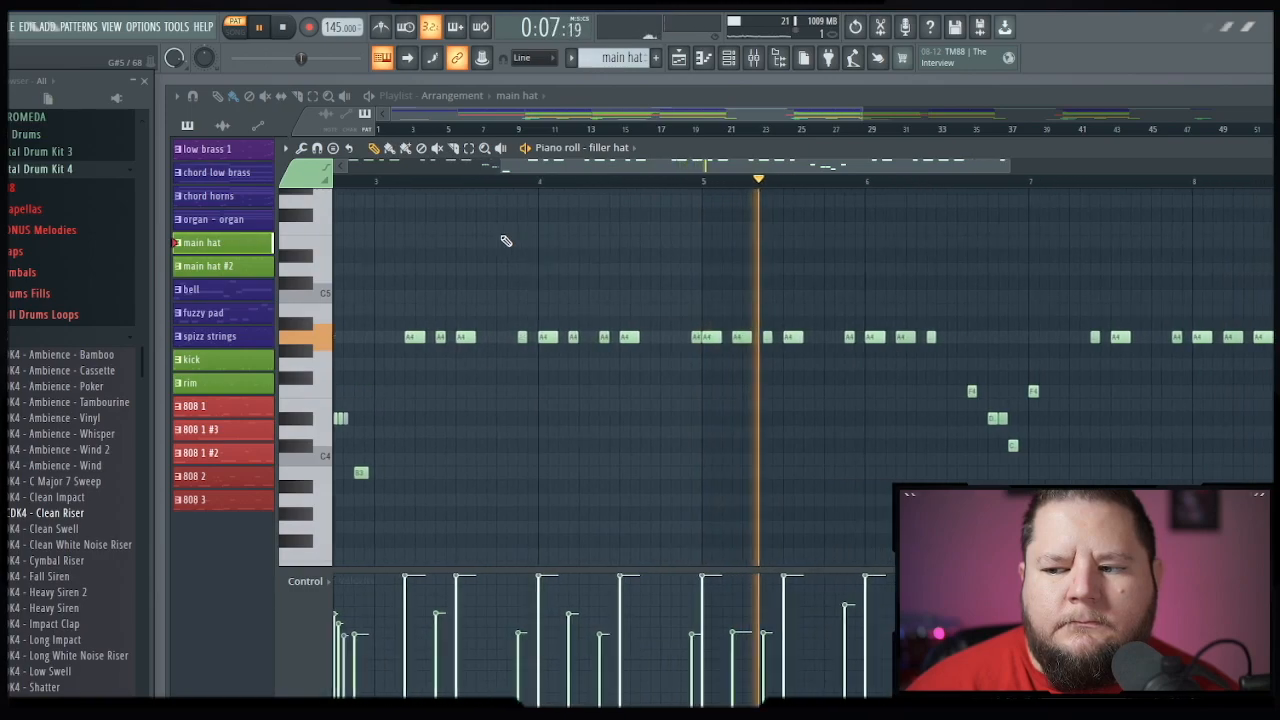
{"action": "scroll", "coordinate": [506, 240], "scroll_direction": "right", "scroll_amount": 3}
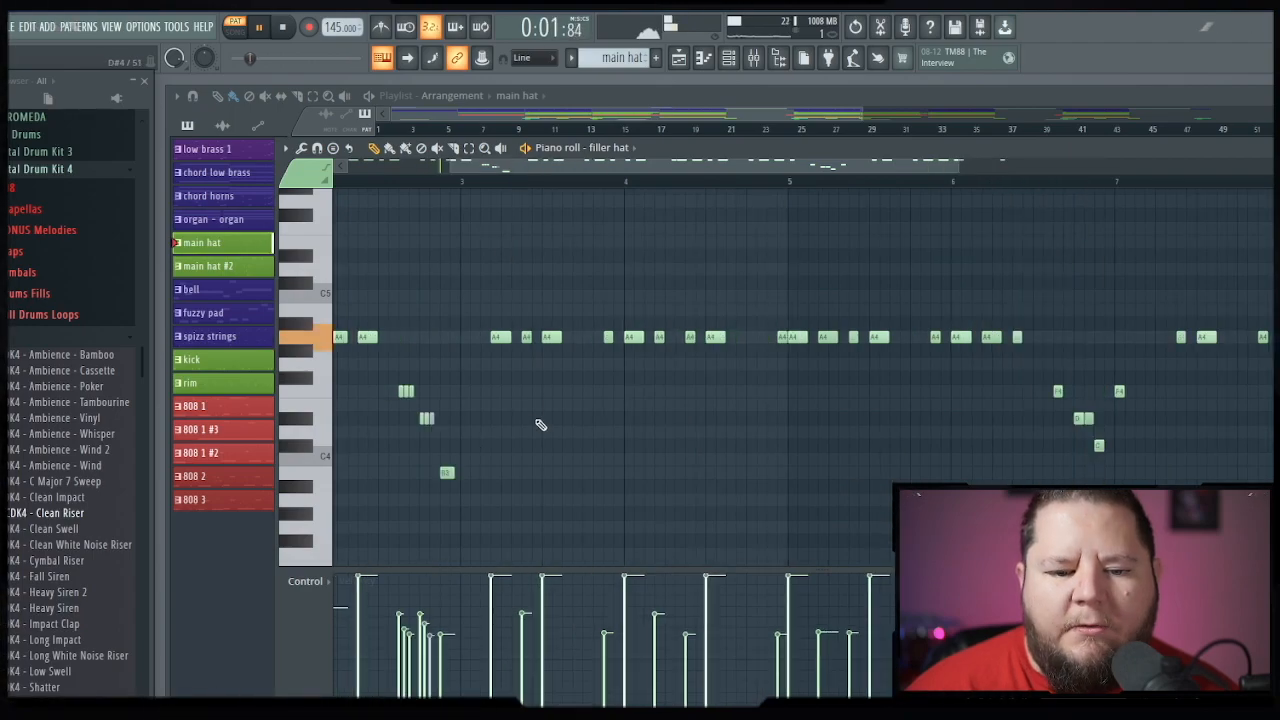
Display the note pan values for the filler hat and examine the panning of its lower pitched rolls
{"action": "left_click", "coordinate": [318, 583]}
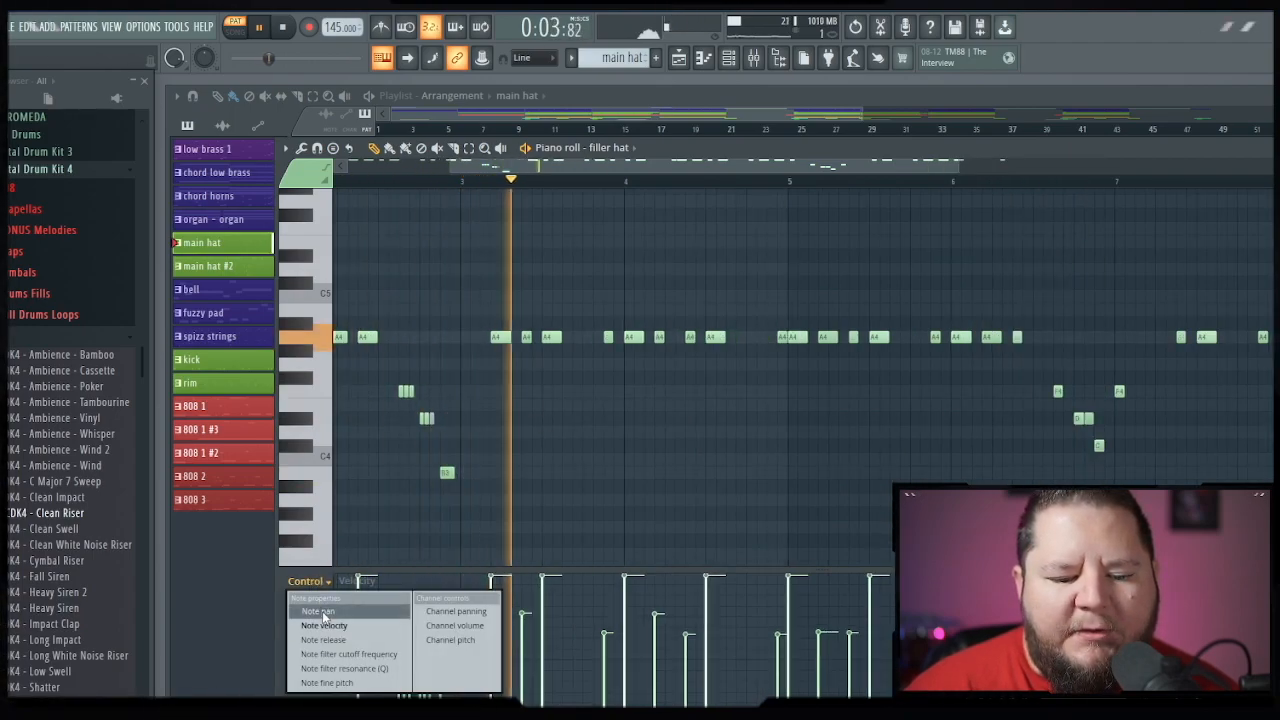
{"action": "left_click", "coordinate": [330, 607]}
{"action": "scroll", "coordinate": [503, 480], "scroll_direction": "down", "scroll_amount": 2}
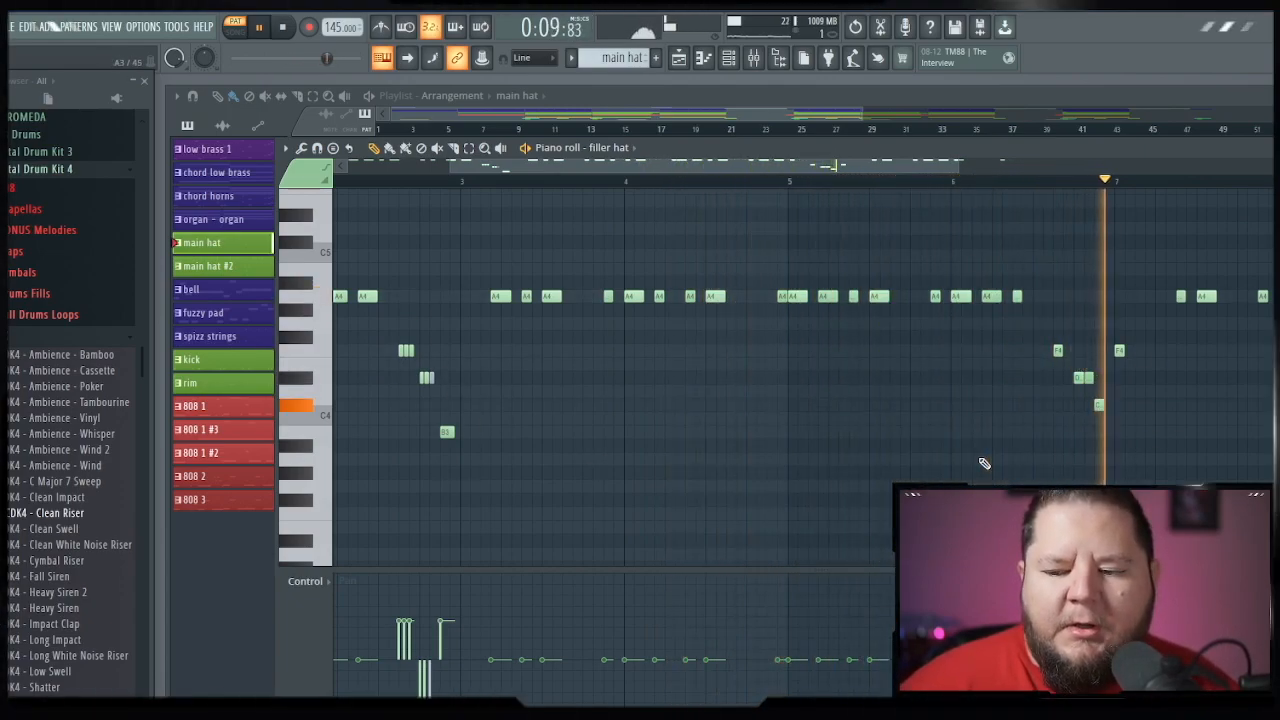
{"action": "scroll", "coordinate": [879, 434], "scroll_direction": "up", "scroll_amount": 2}
{"action": "scroll", "coordinate": [879, 434], "scroll_direction": "left", "scroll_amount": 2}
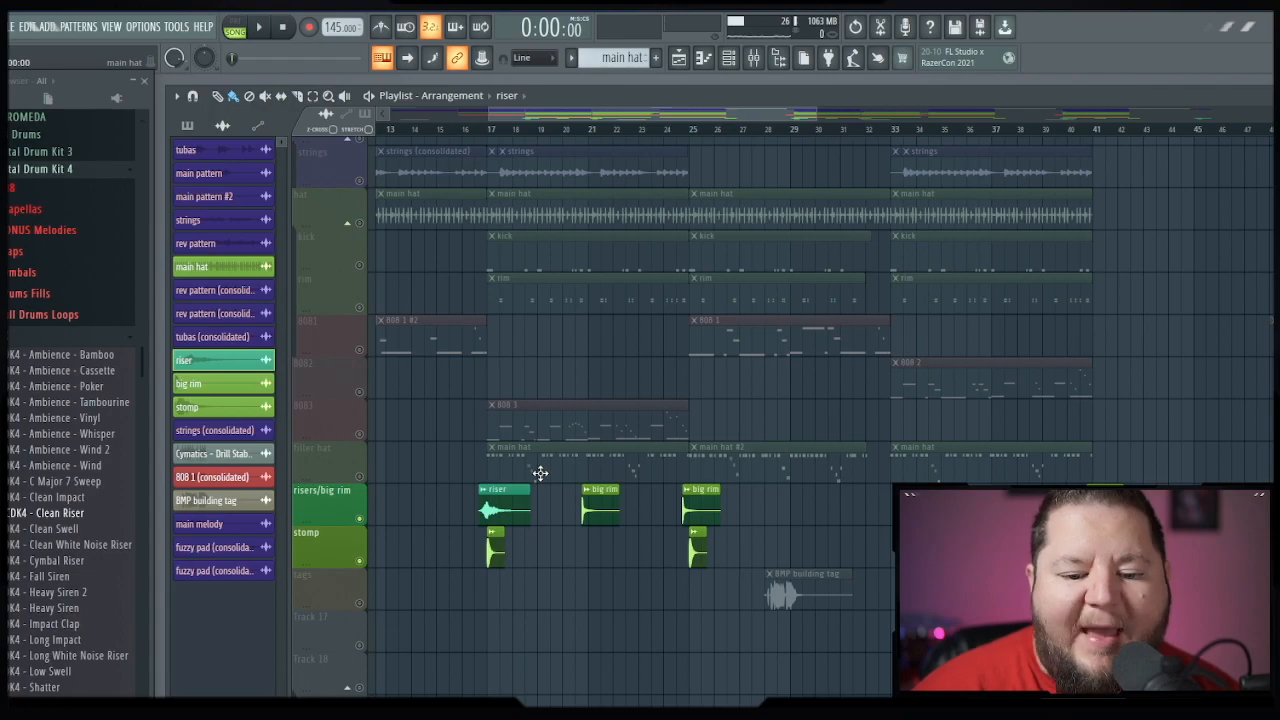
Preview the riser, stomp and big rim samples in their audio clip settings, and play the soloed drums from bar 17
{"action": "double_click", "coordinate": [492, 508]}
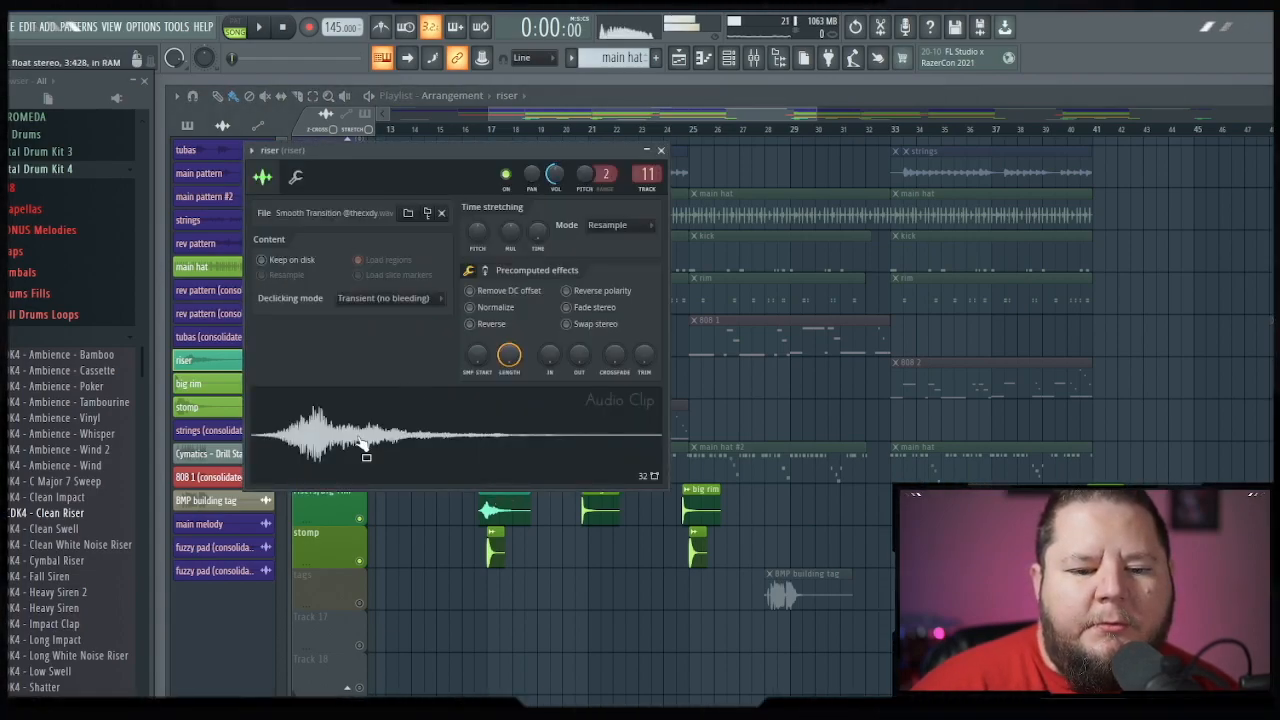
{"action": "double_click", "coordinate": [495, 550]}
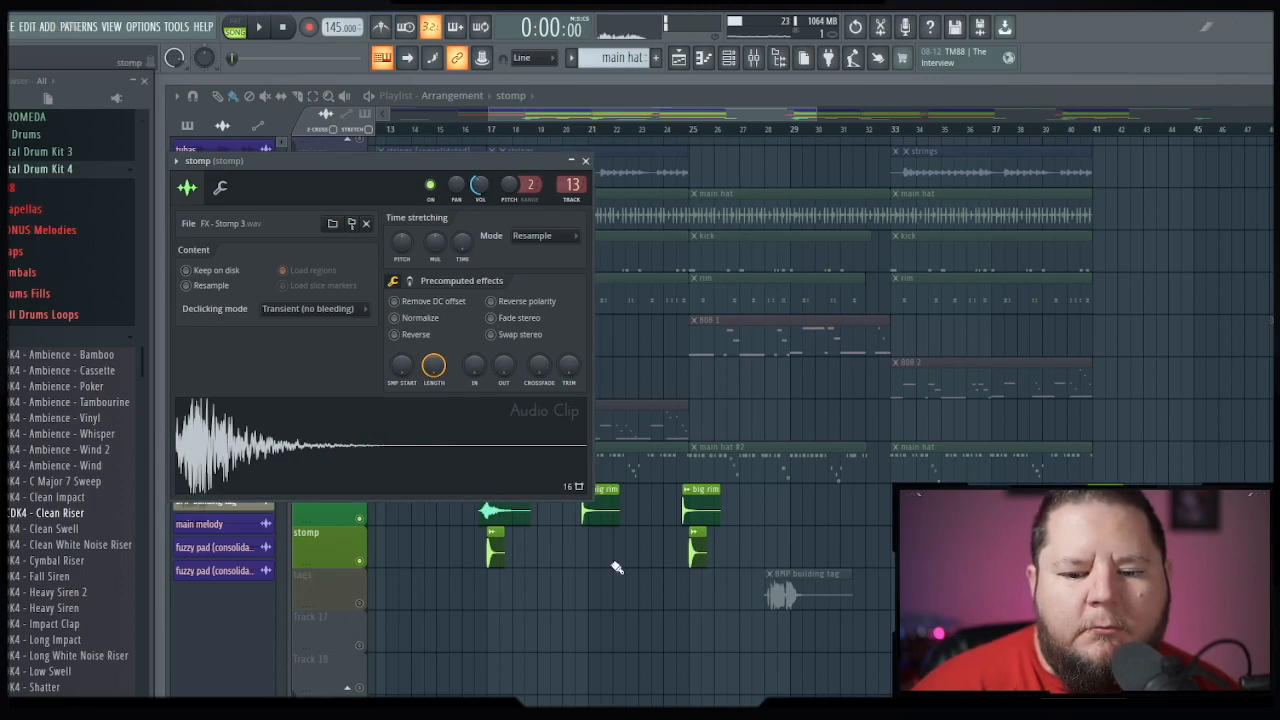
{"action": "double_click", "coordinate": [608, 514]}
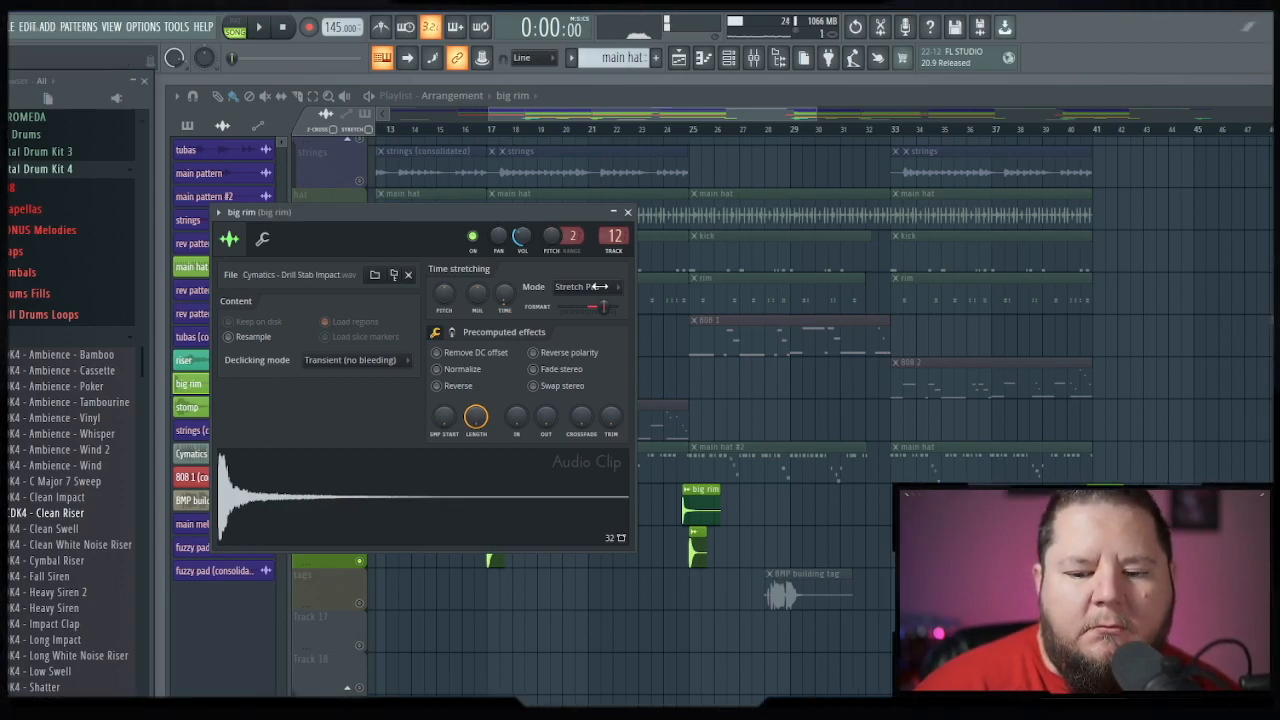
{"action": "left_click", "coordinate": [628, 214]}
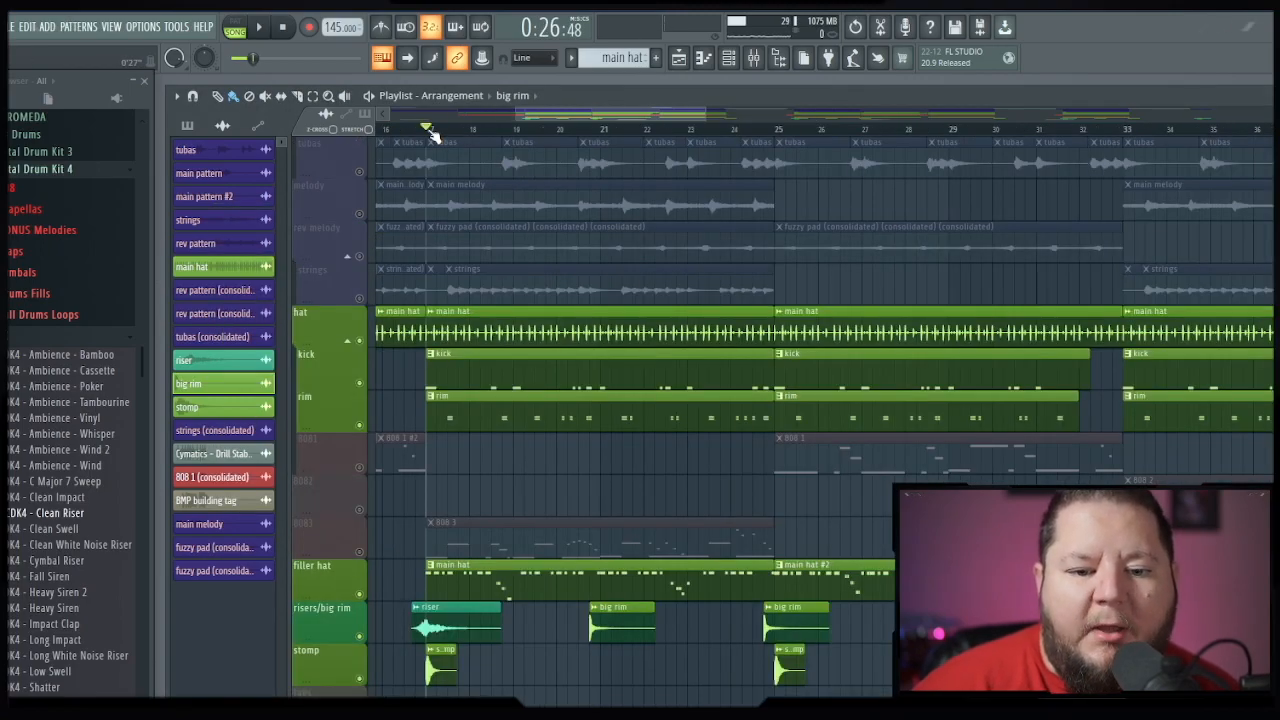
{"action": "key", "text": "space"}
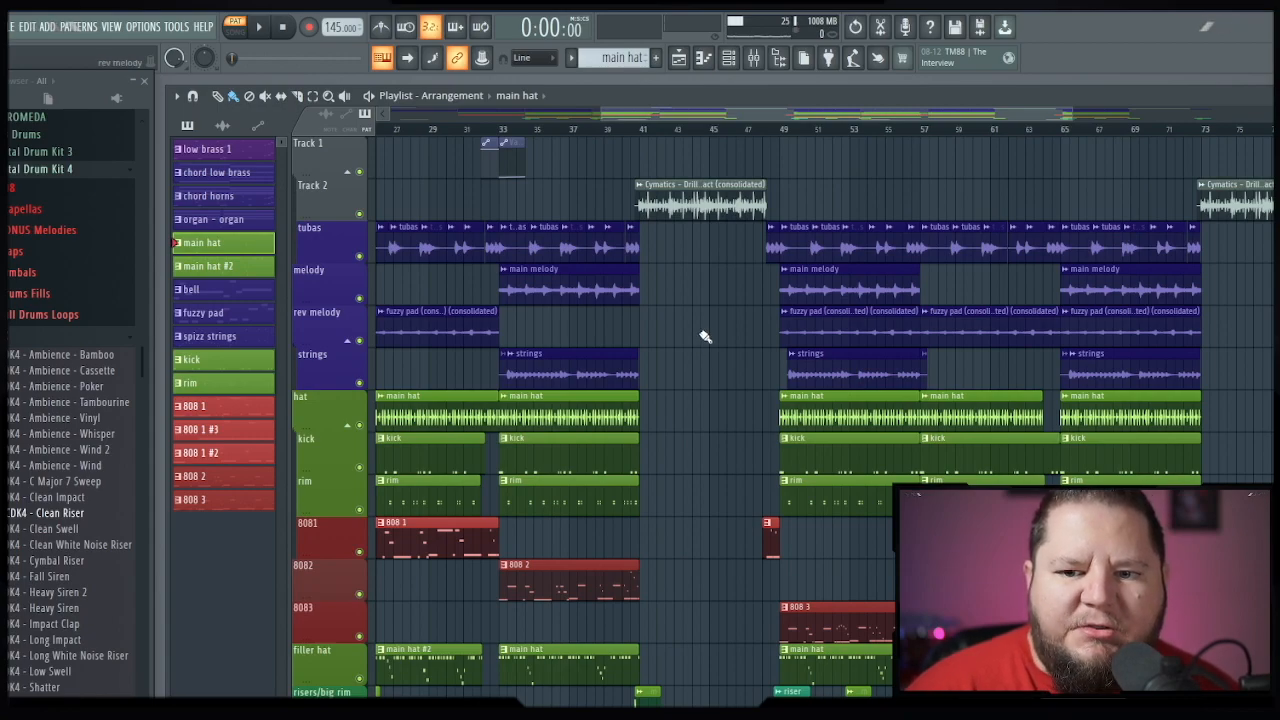
Open the Cymatics - Drill Stab Impact (consolidated) clip's settings and show its filtered melody mixer track
{"action": "scroll", "coordinate": [705, 337], "scroll_direction": "up", "scroll_amount": 4}
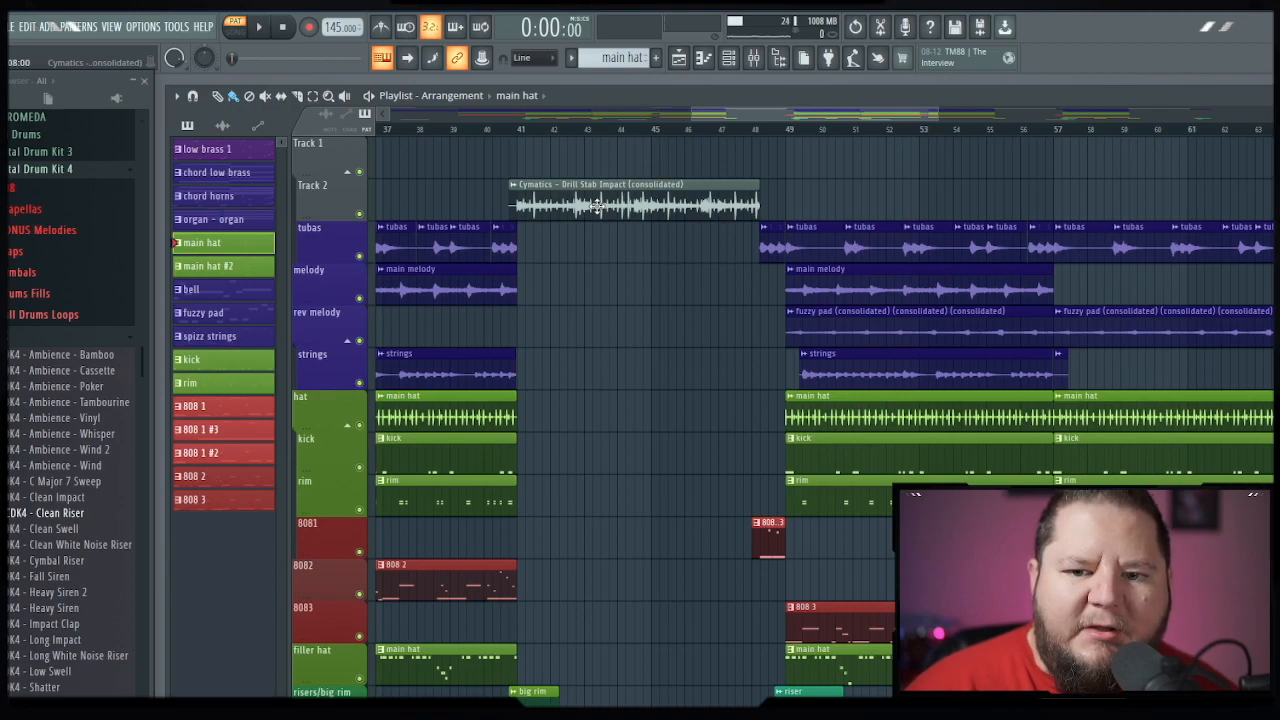
{"action": "double_click", "coordinate": [596, 205]}
{"action": "left_click_drag", "start_coordinate": [458, 208], "coordinate": [661, 250]}
{"action": "left_click", "coordinate": [741, 263]}
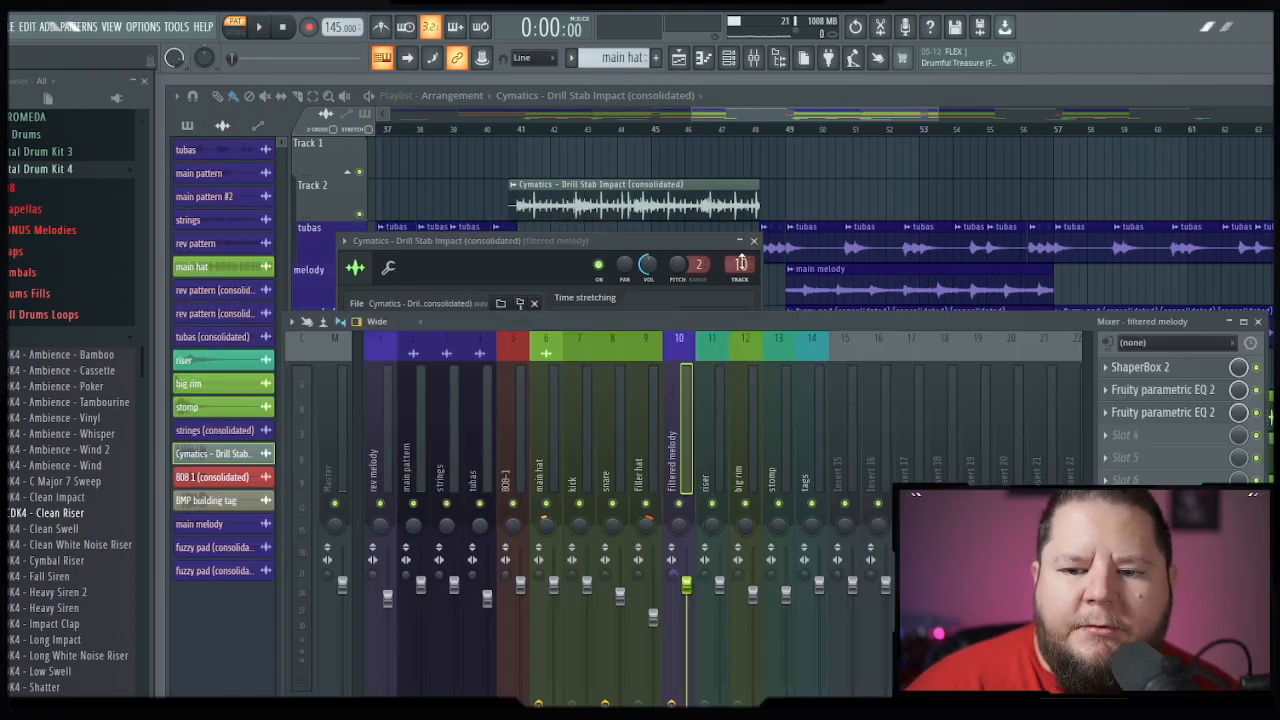
Inspect the filtered melody track's ShaperBox 2 filter curve and both Fruity parametric EQ 2 curves, and close the second EQ
{"action": "left_click", "coordinate": [1160, 369]}
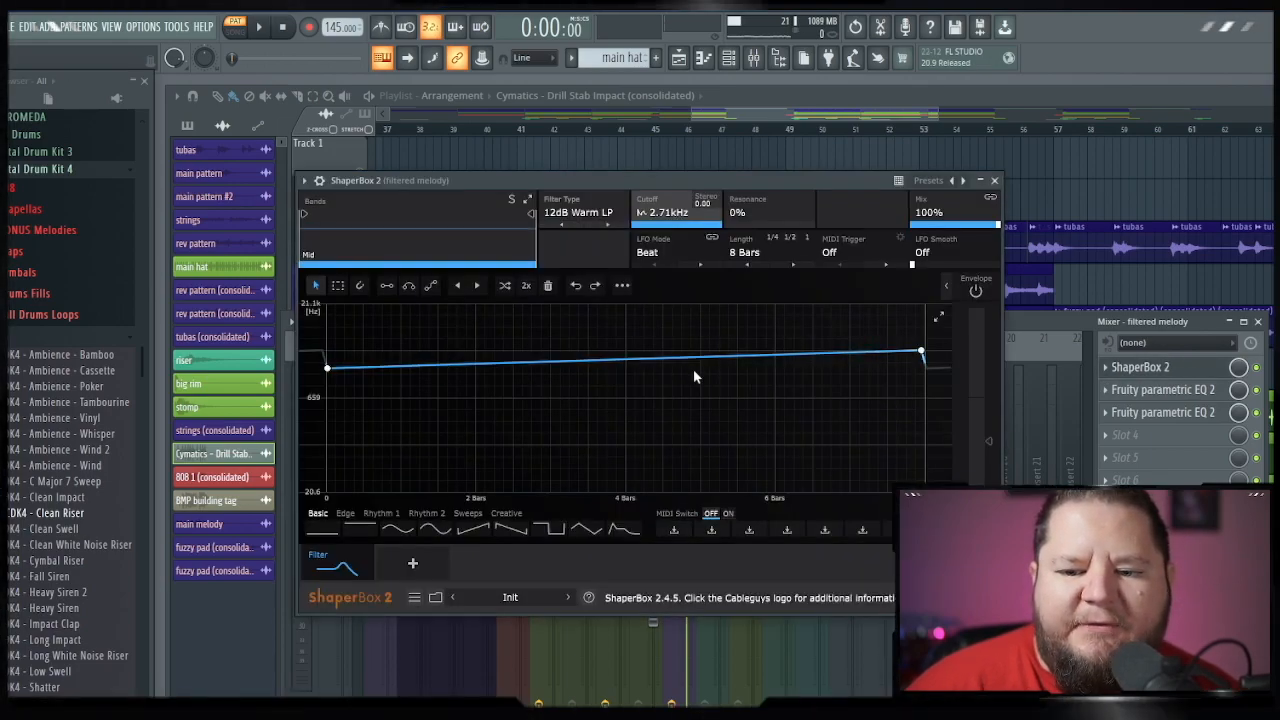
{"action": "left_click", "coordinate": [1178, 392]}
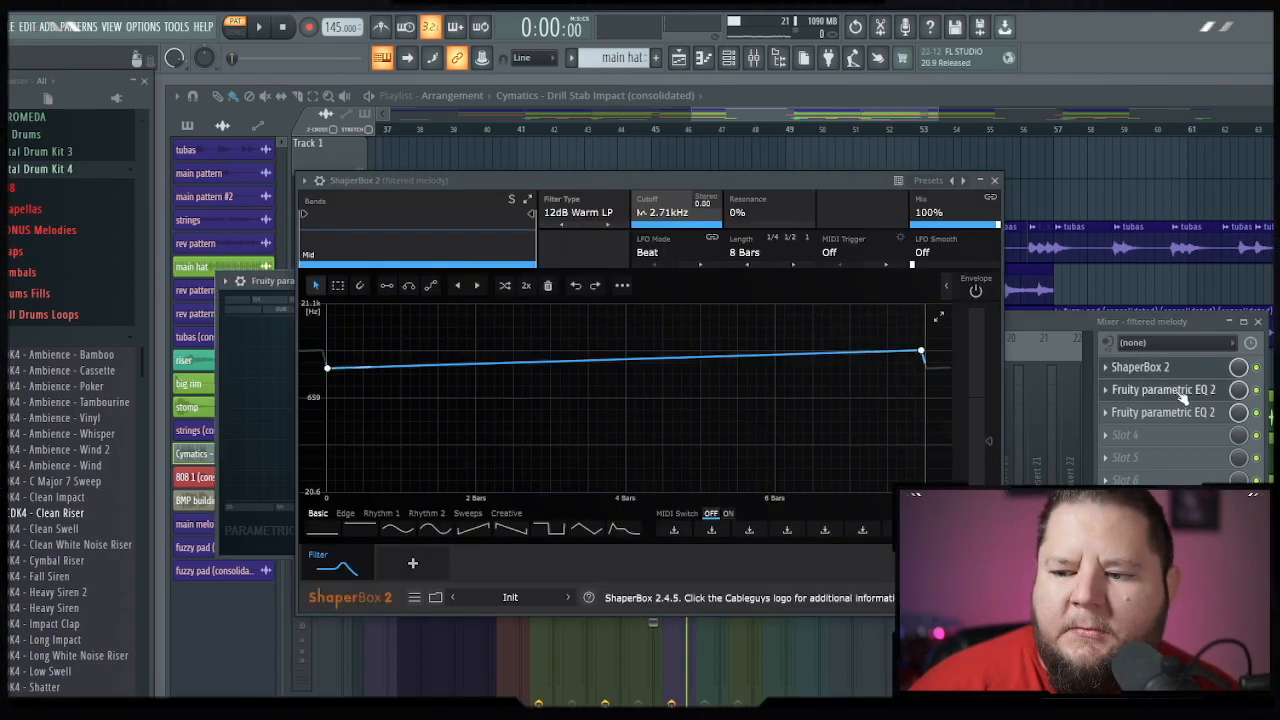
{"action": "left_click", "coordinate": [995, 182]}
{"action": "left_click", "coordinate": [1160, 392]}
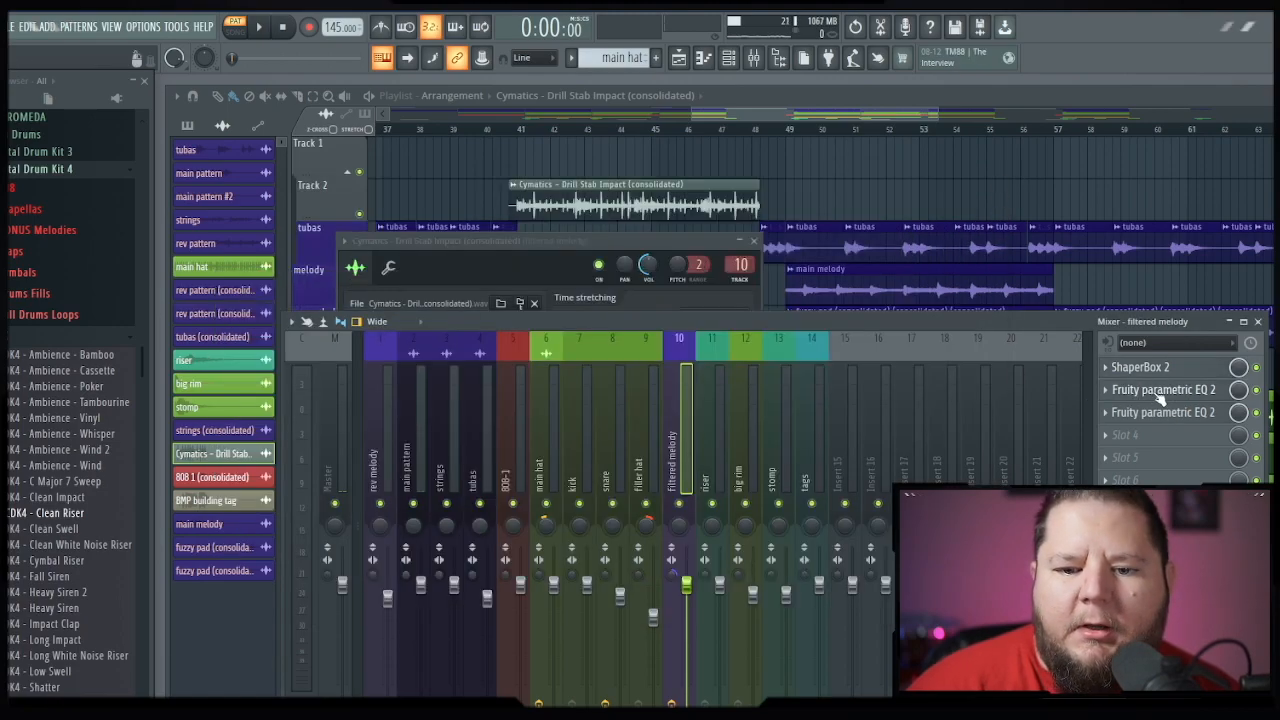
{"action": "left_click", "coordinate": [1160, 392]}
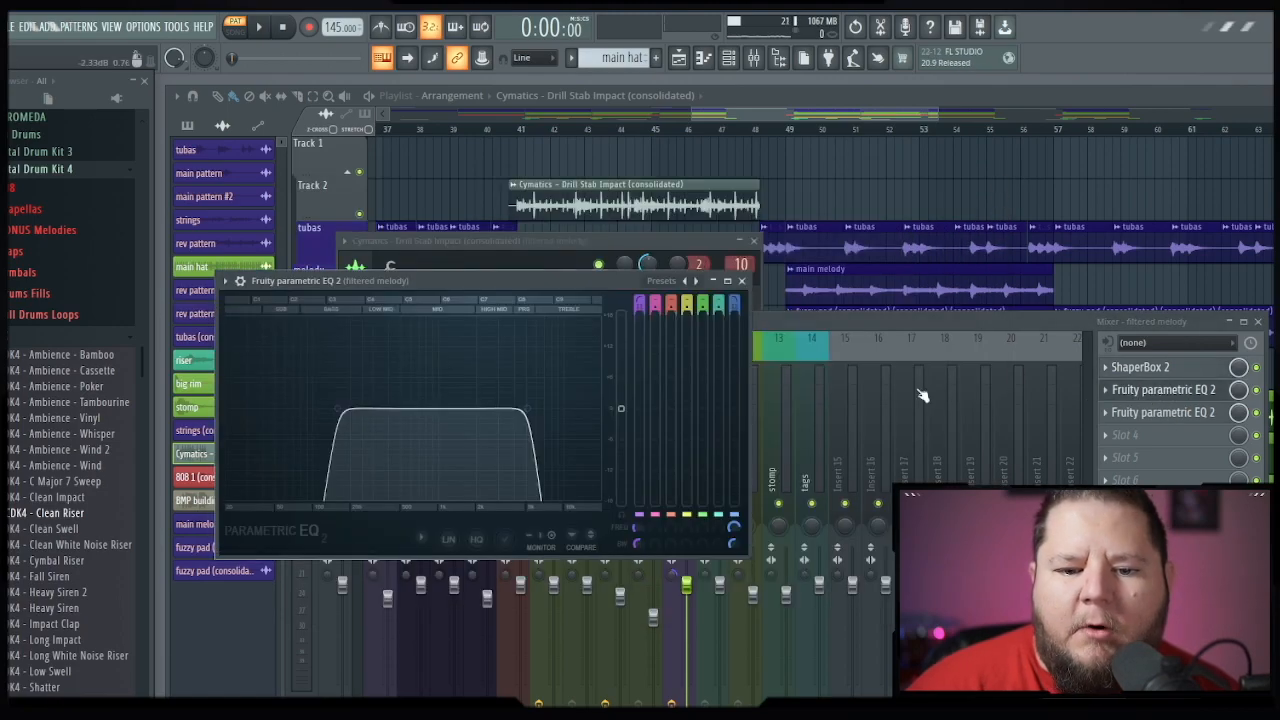
{"action": "left_click", "coordinate": [1195, 414]}
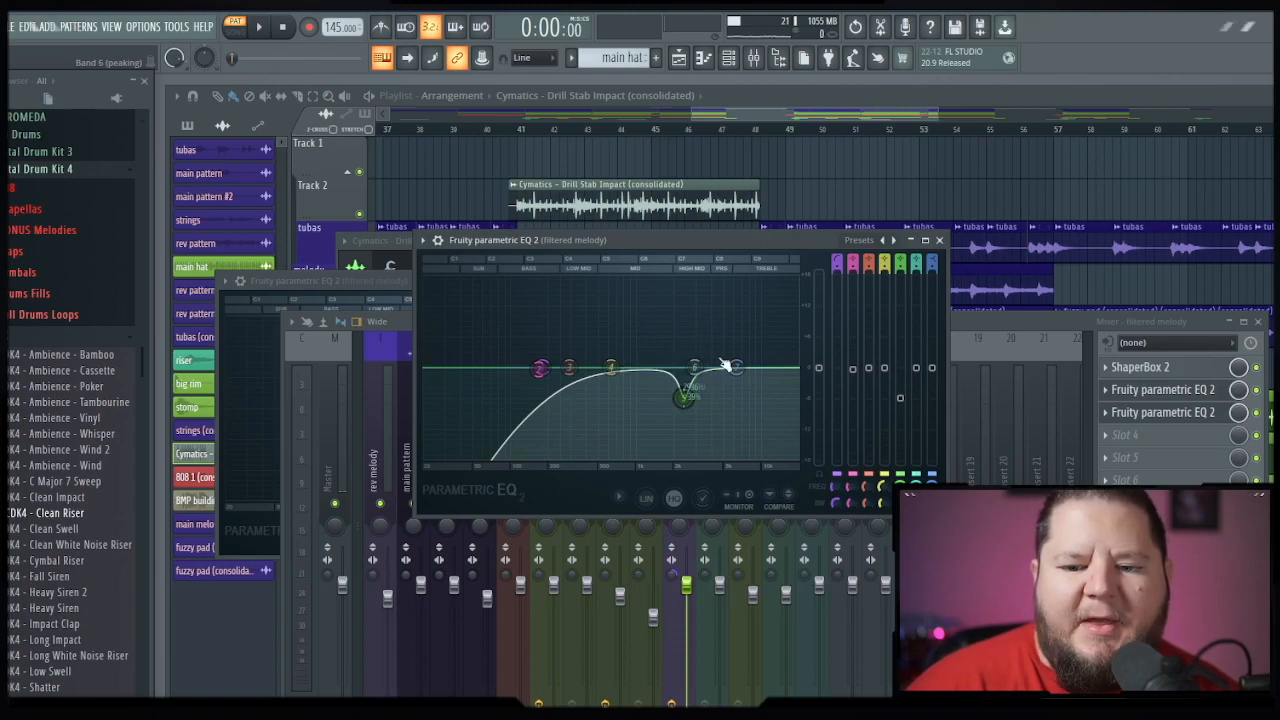
{"action": "left_click", "coordinate": [940, 241]}
Play the arrangement from the start of the Drill Stab Impact (consolidated) clip, just before bar 41
{"action": "left_click", "coordinate": [695, 220]}
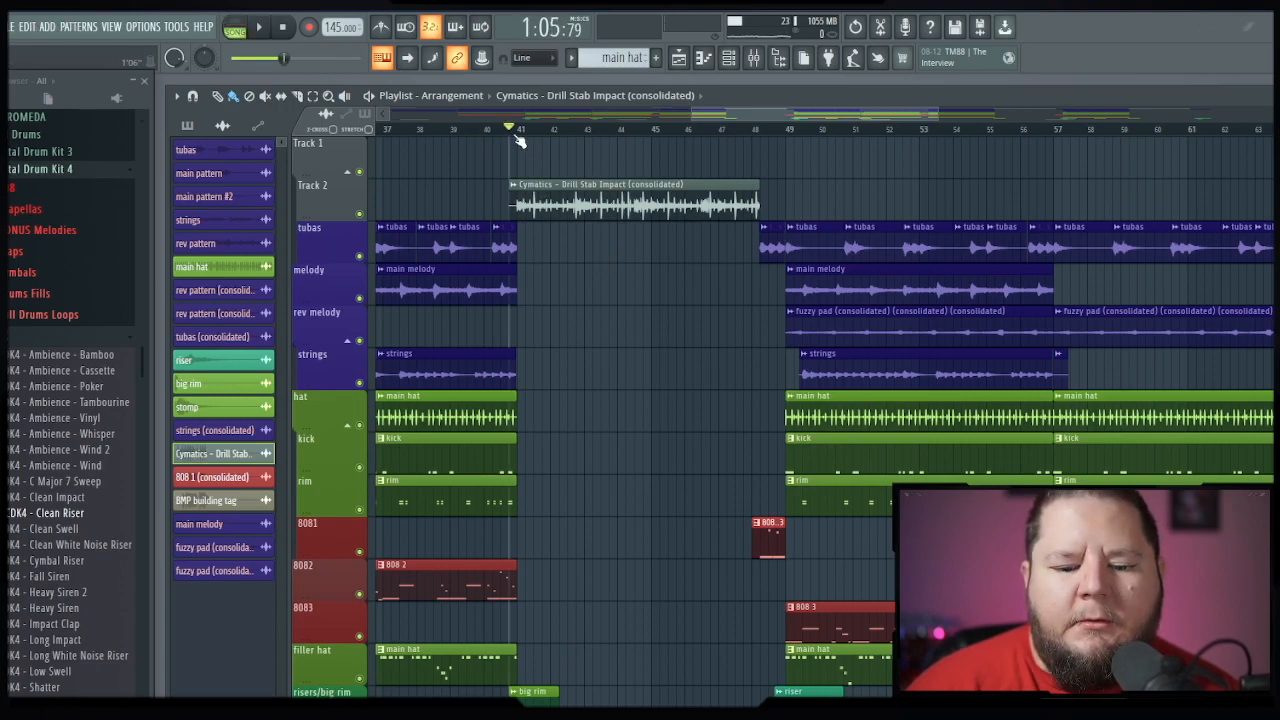
{"action": "key", "text": "space"}
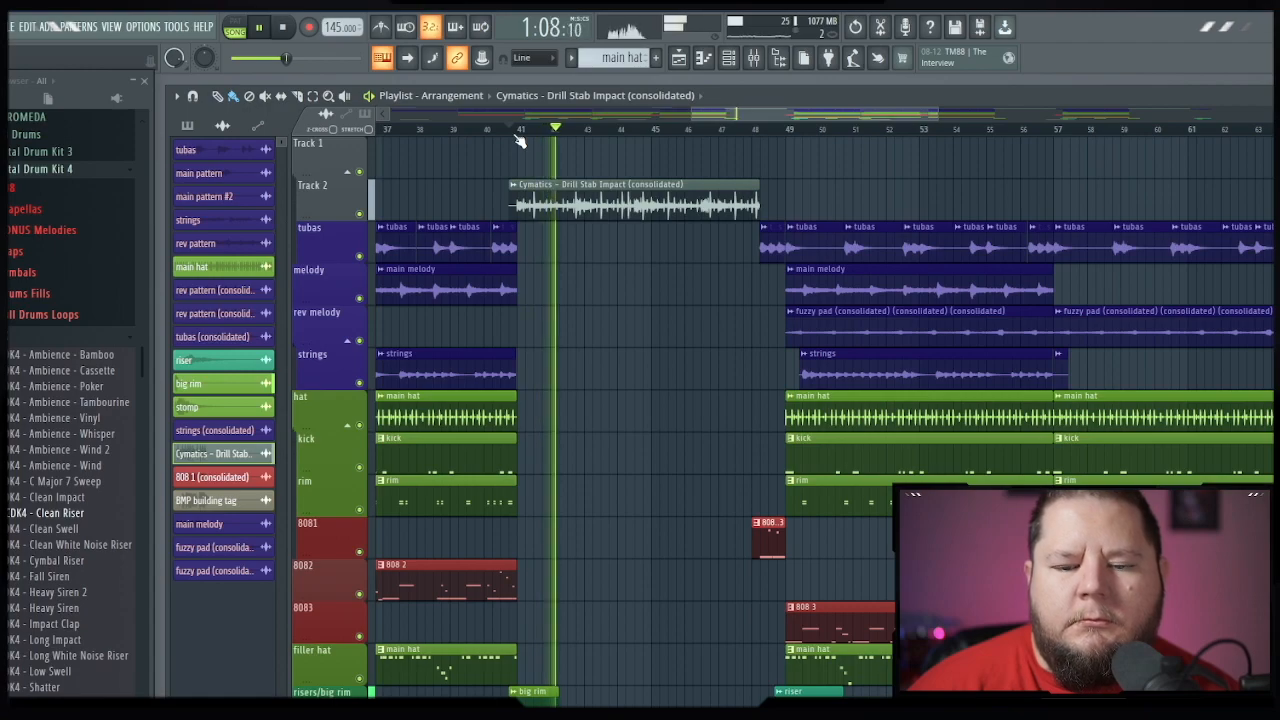